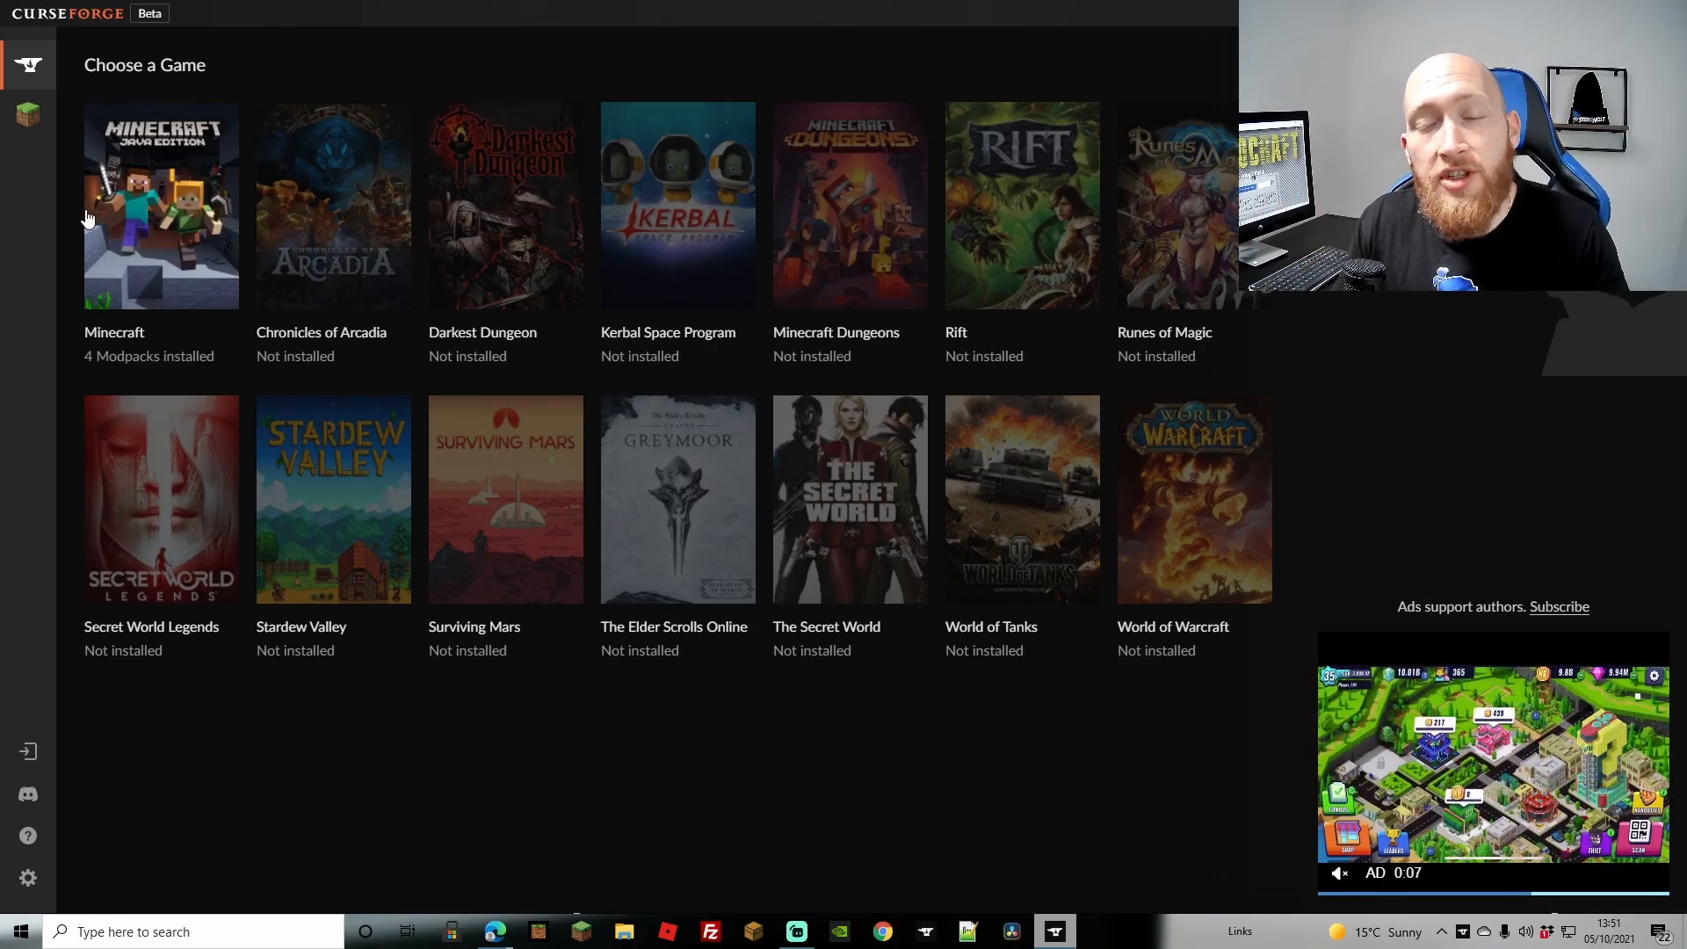
Start a new custom profile for Minecraft and name it Test.
left_click(160, 217)
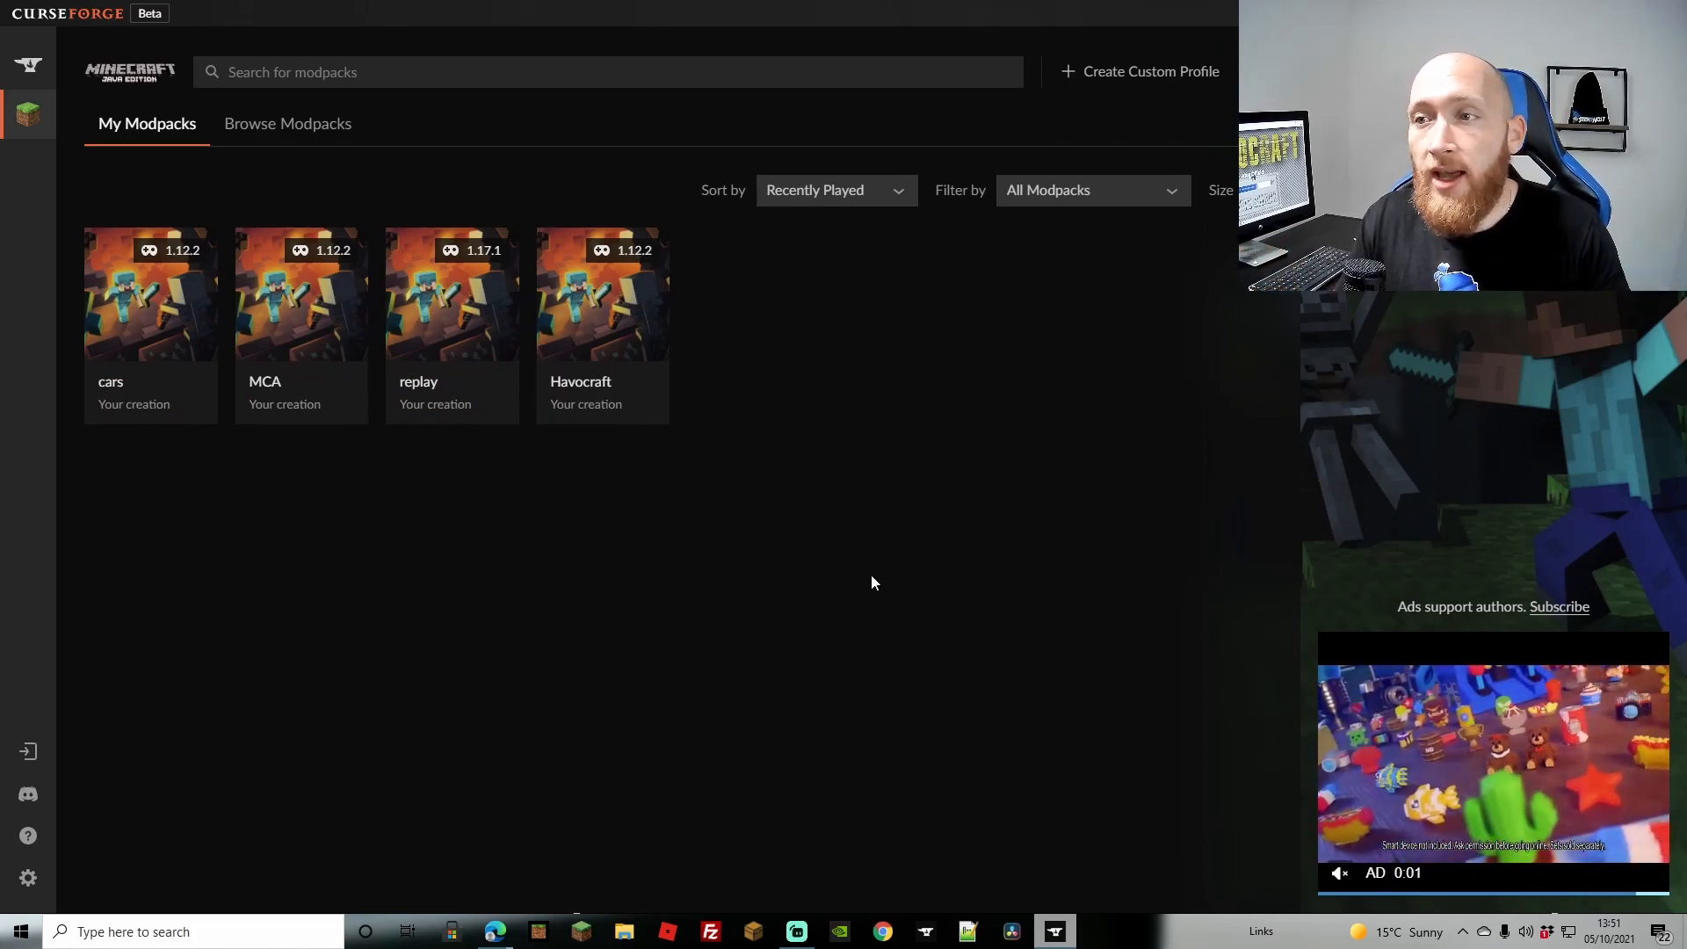
left_click(1124, 74)
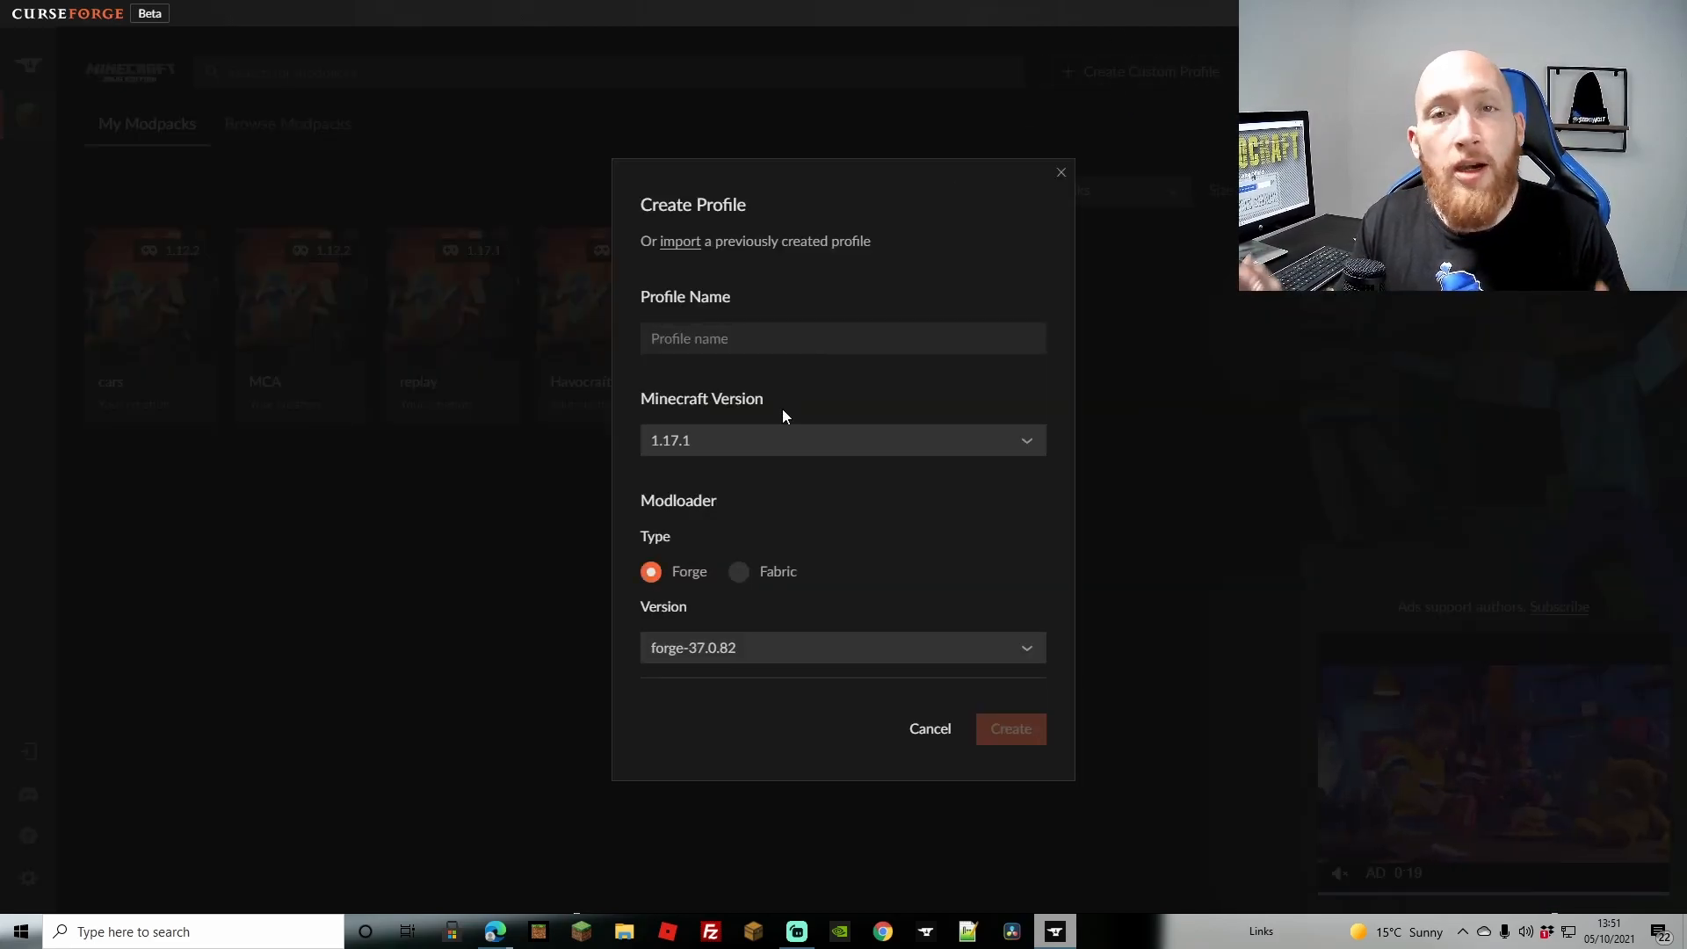
left_click(822, 335)
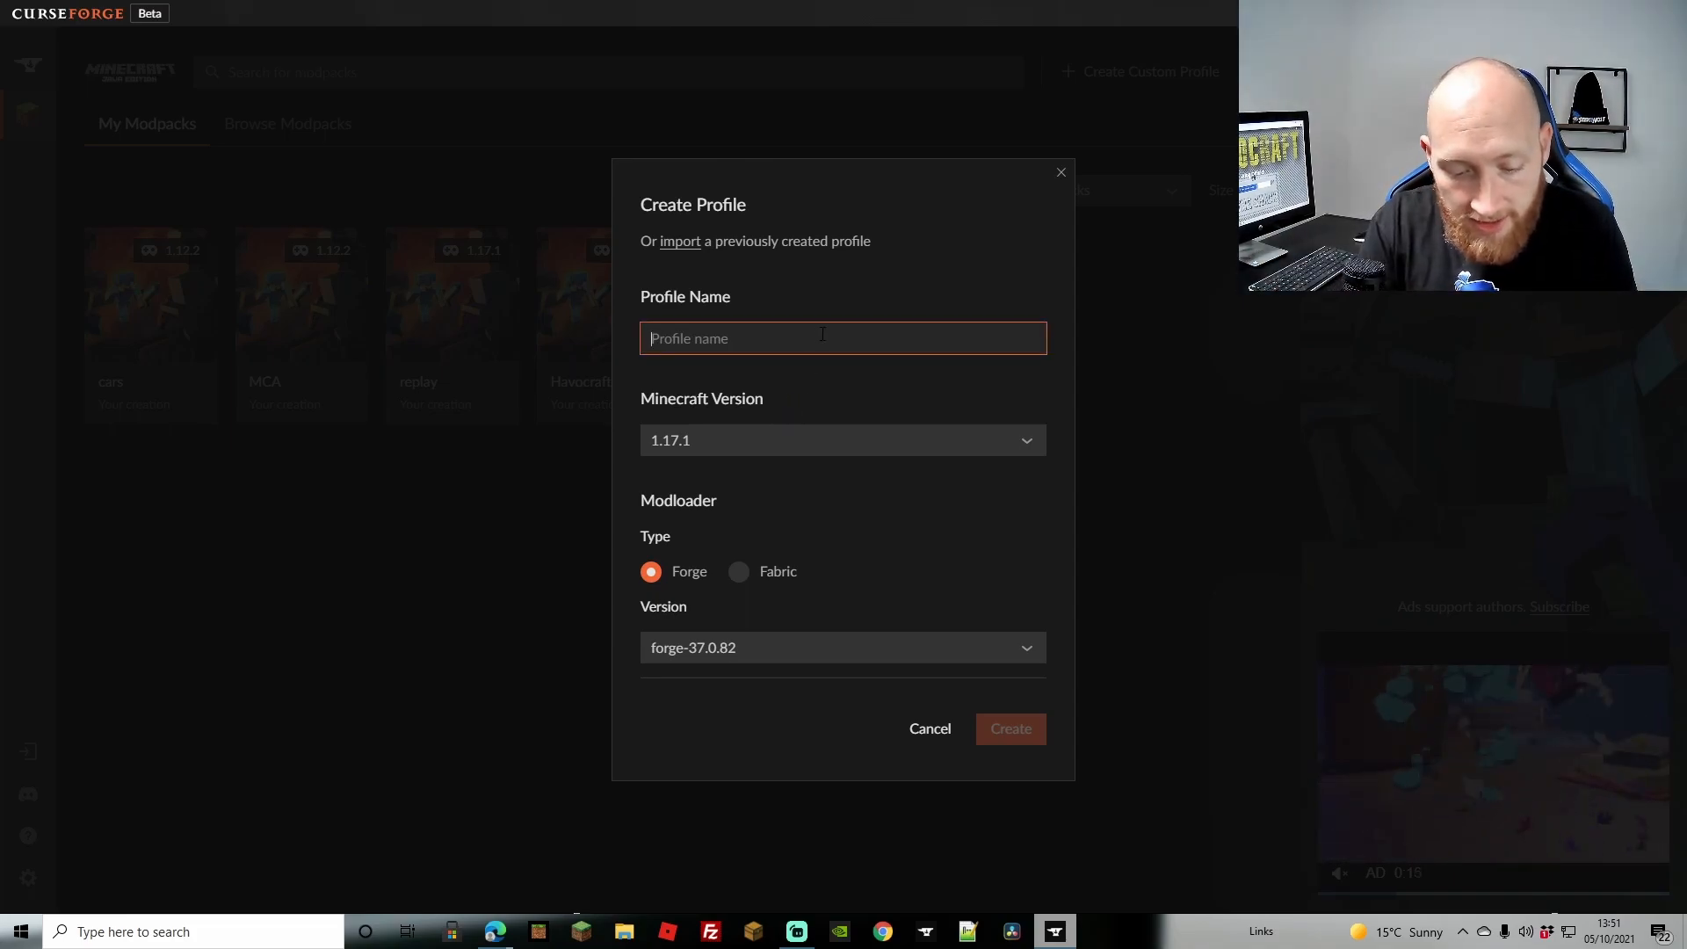
type("Test")
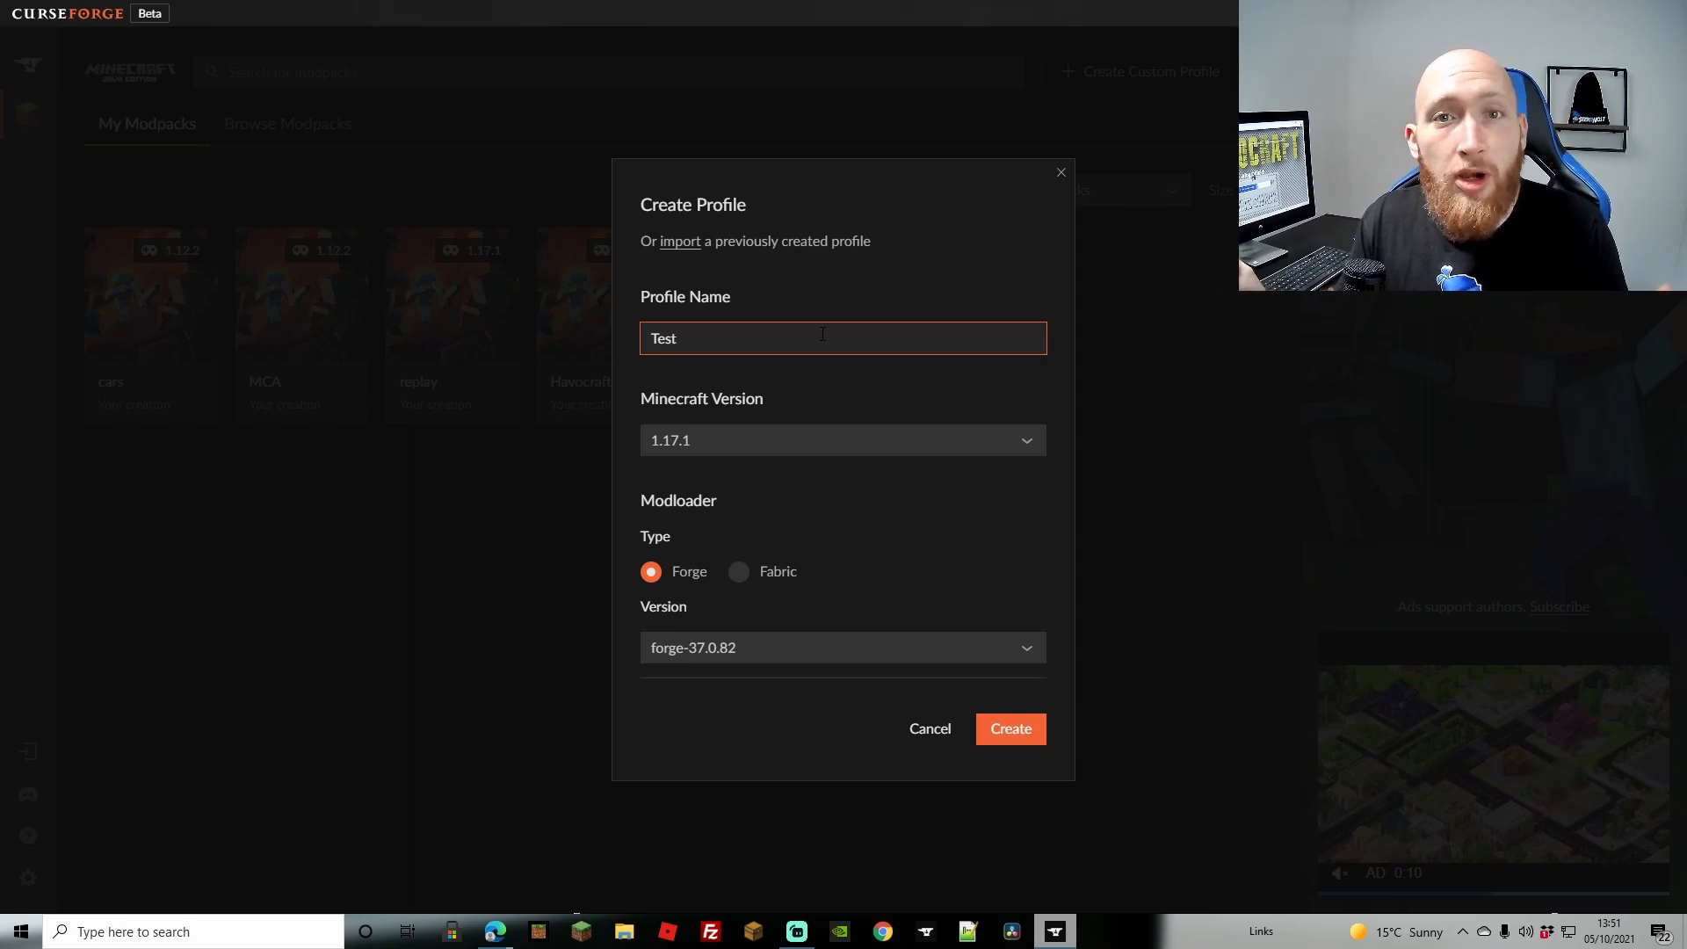
left_click(866, 389)
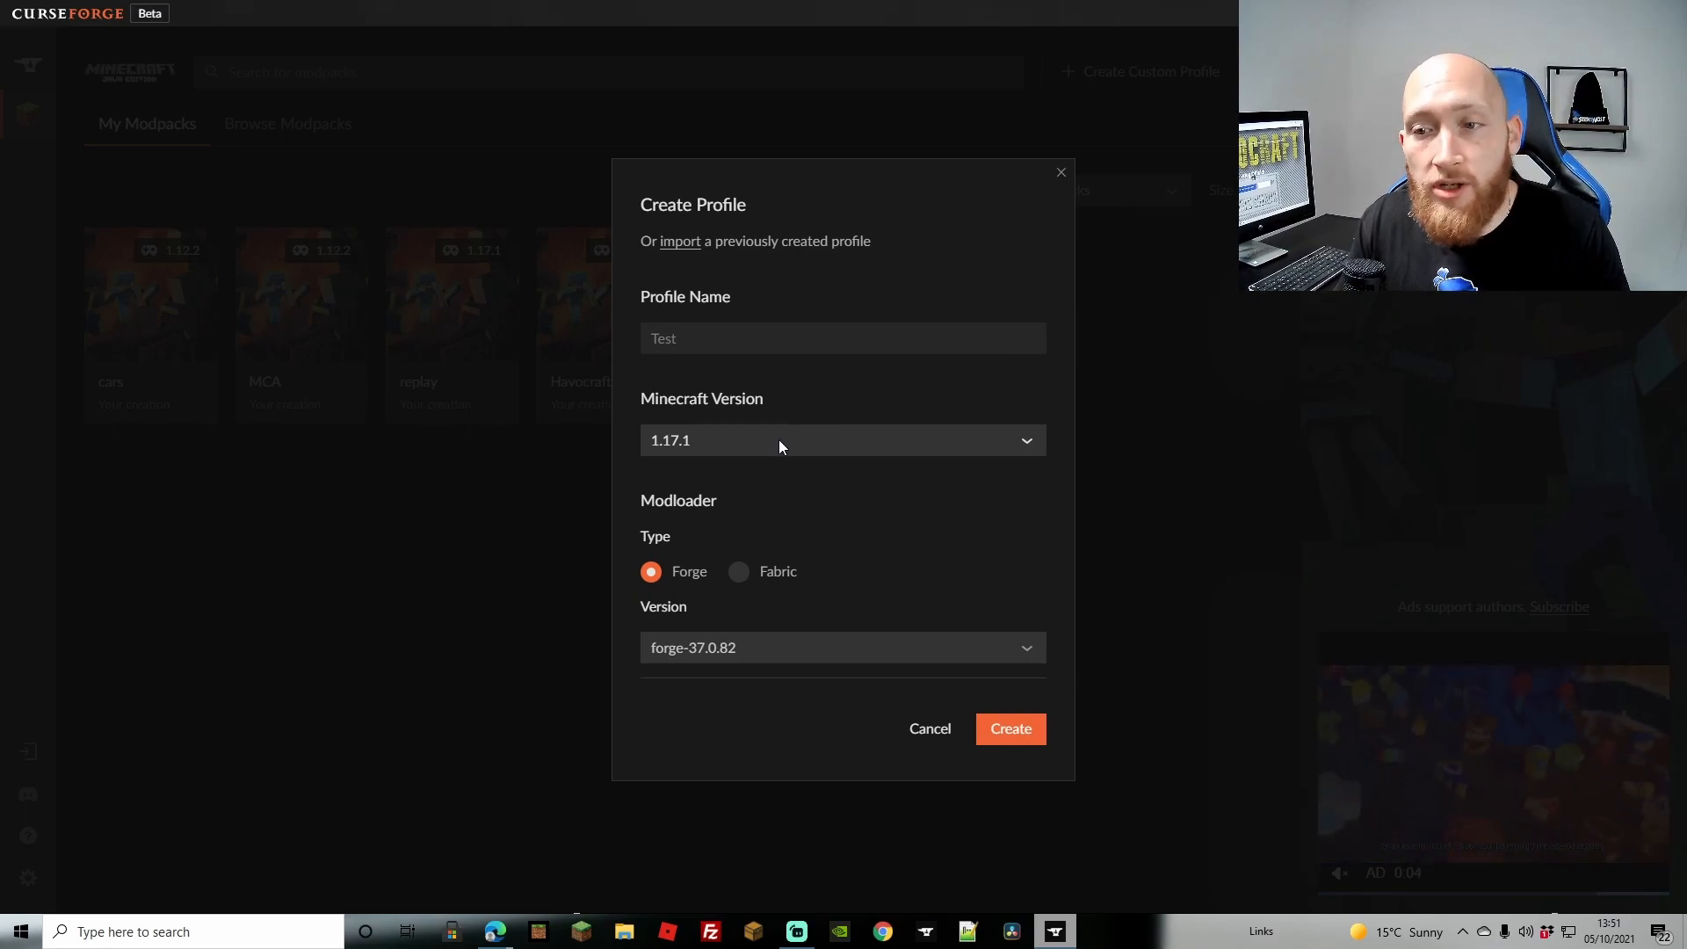
Set the profile's Minecraft version to 1.12.2 with modloader forge-14.23.5.2855, and create the profile.
left_click(998, 442)
scroll(1025, 500, "down", 1)
scroll(1025, 500, "down", 8)
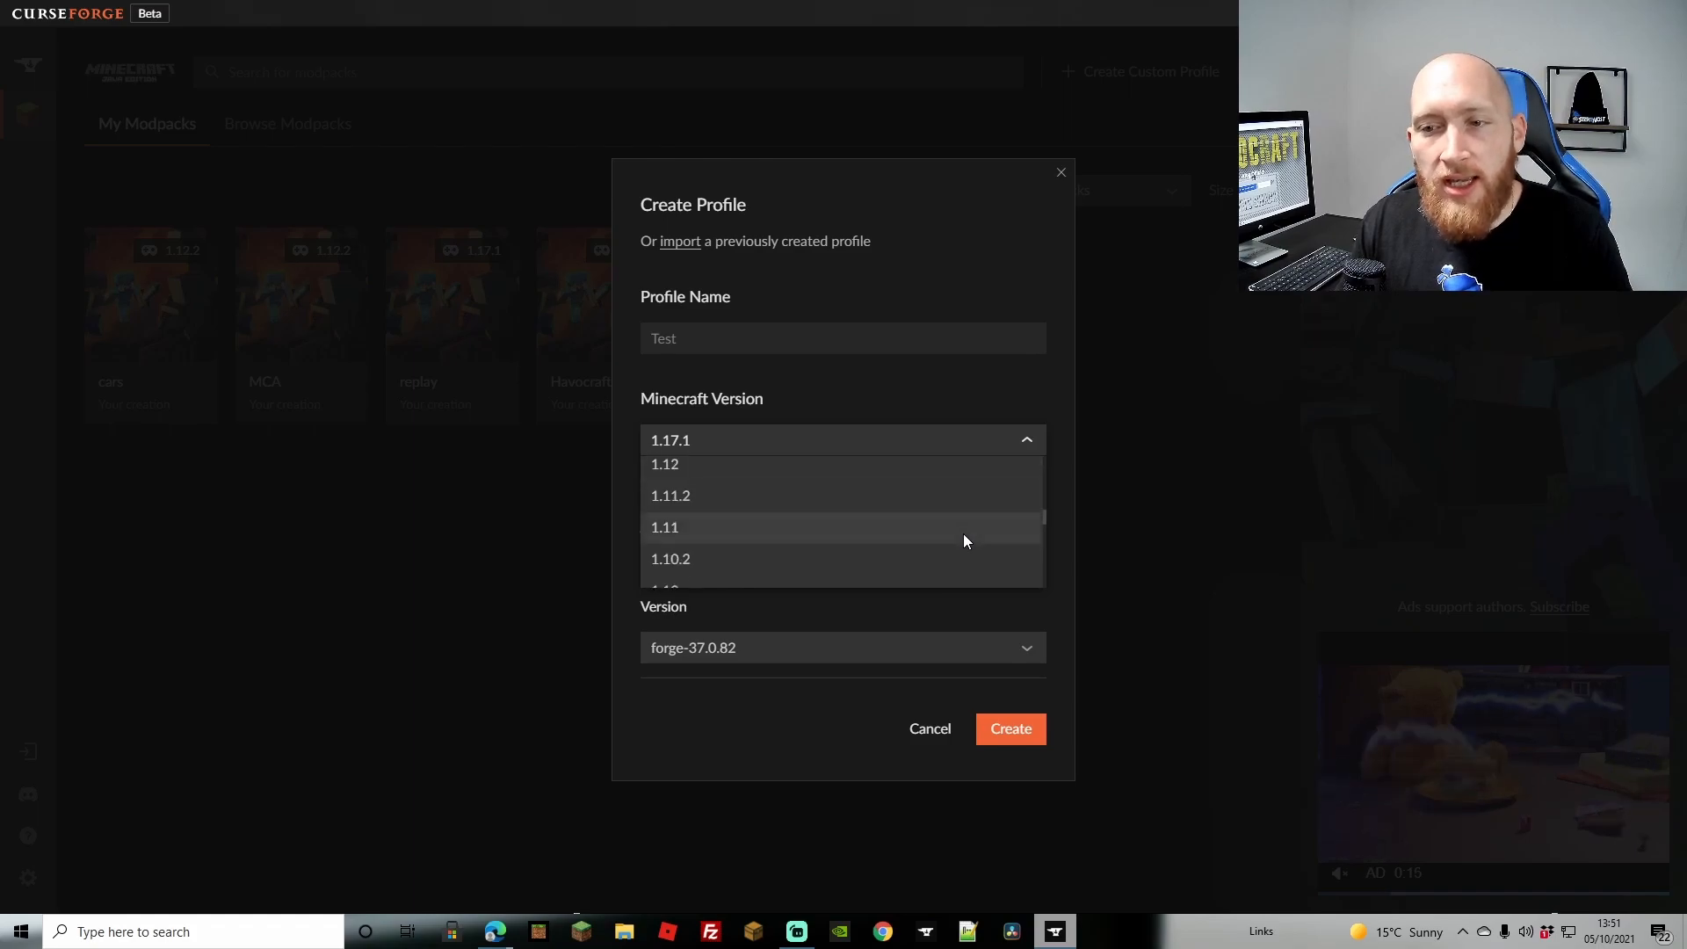
scroll(856, 525, "up", 3)
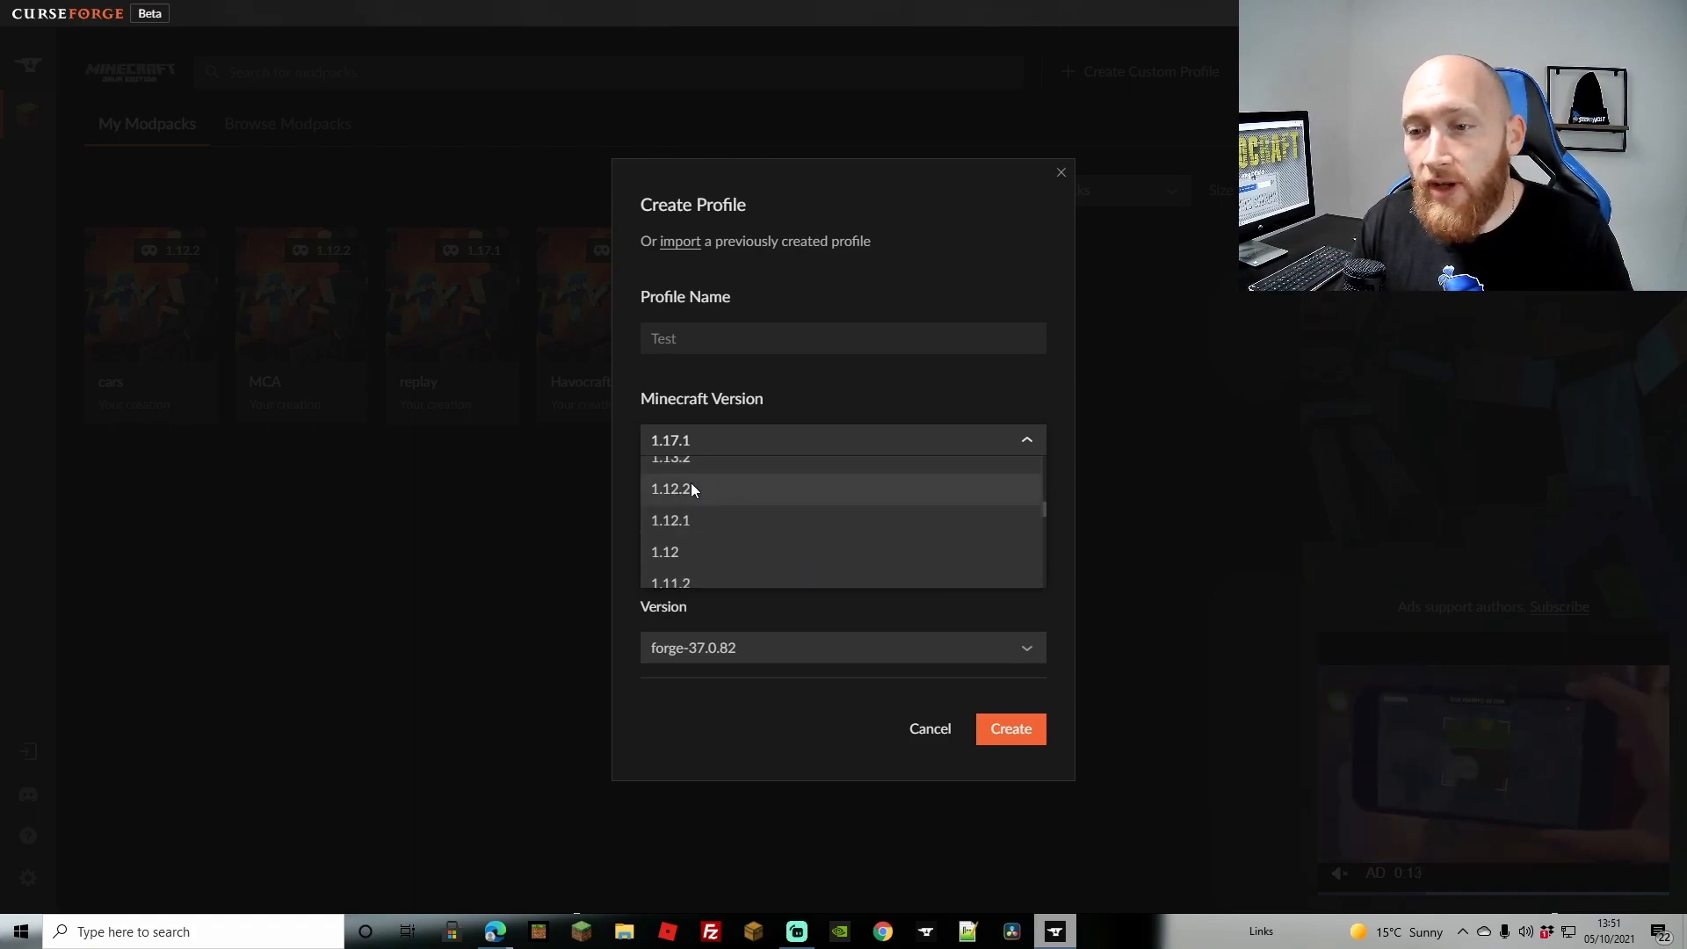
left_click(692, 486)
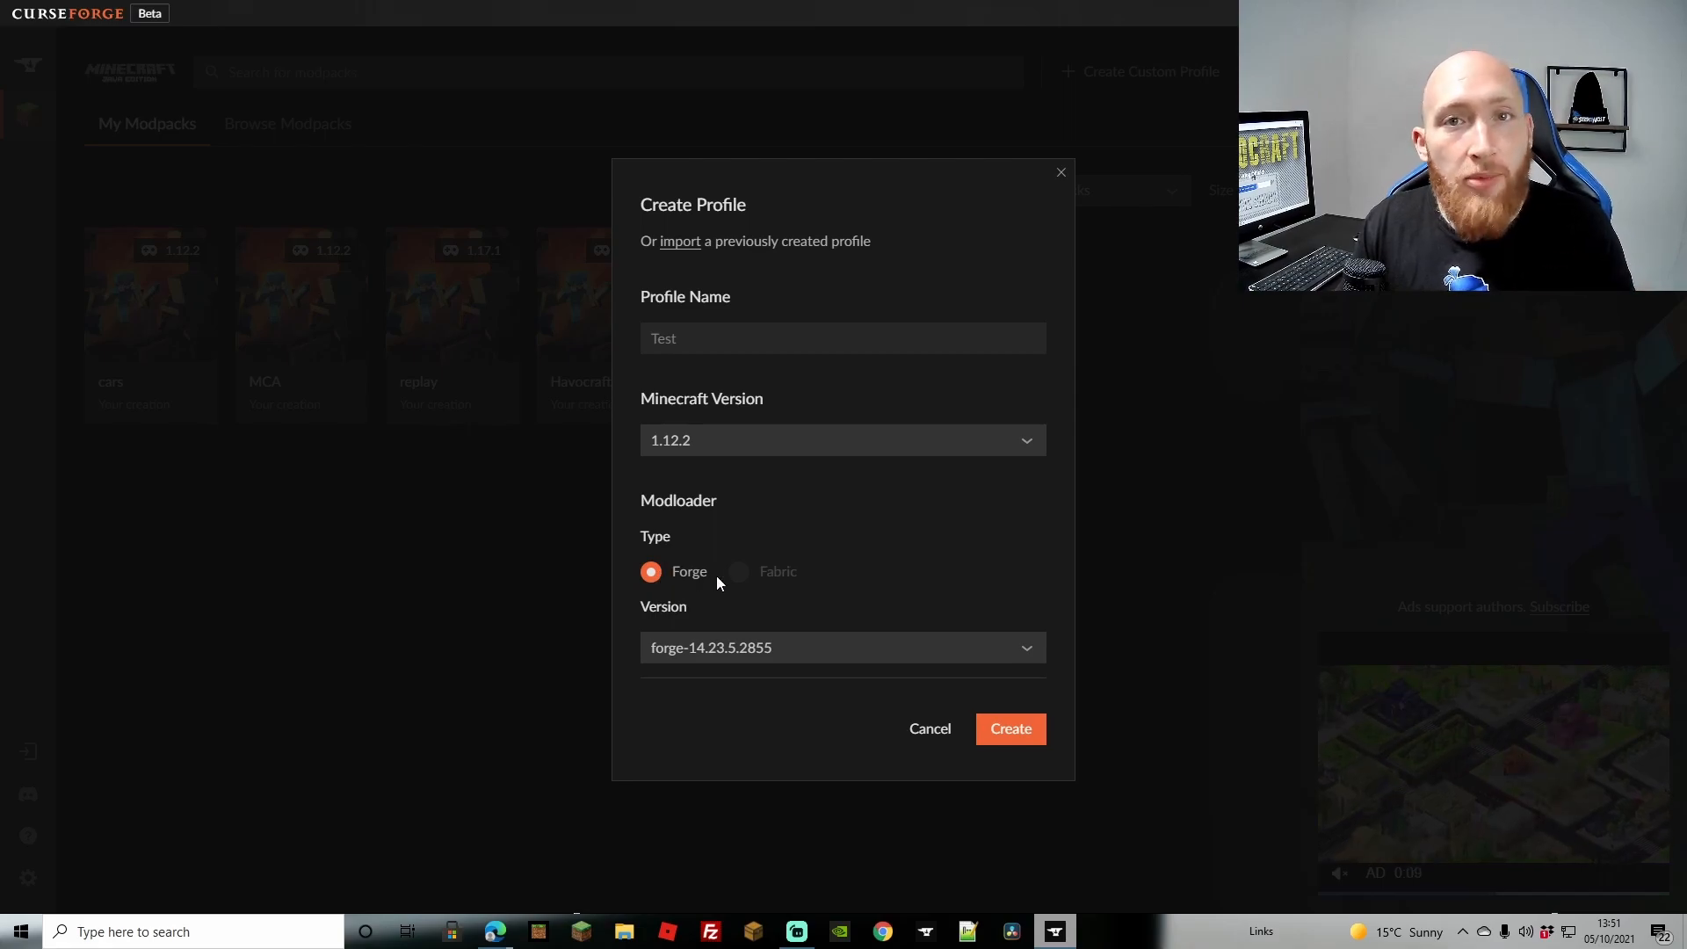
mouse_move(751, 572)
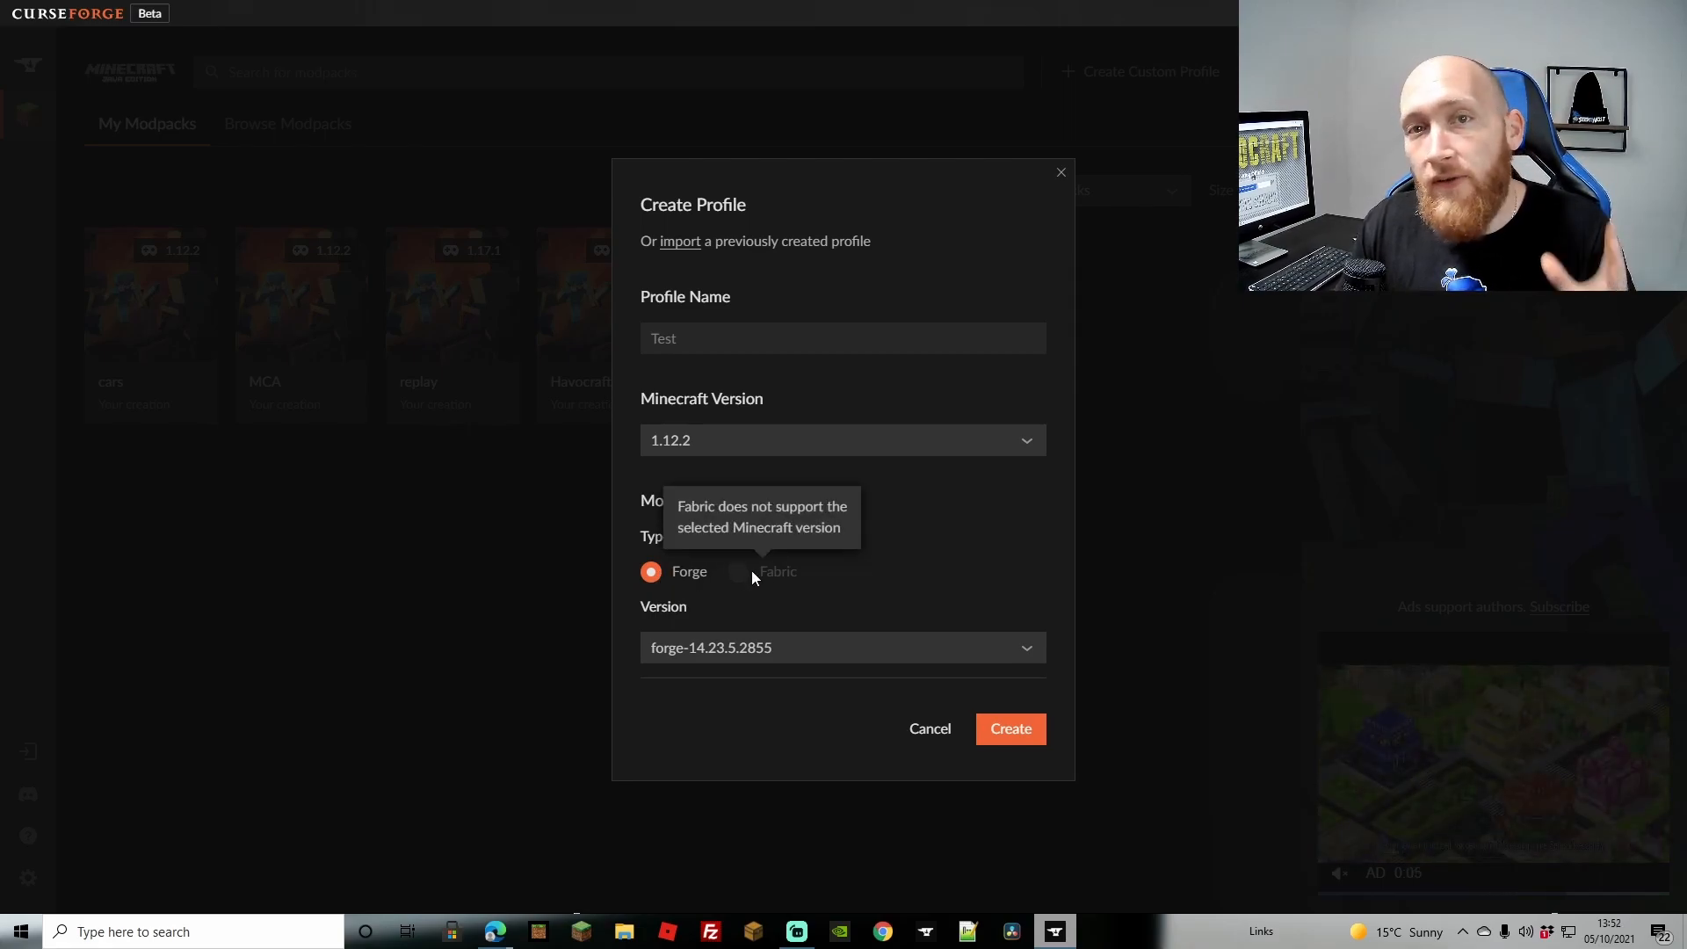
left_click(1026, 648)
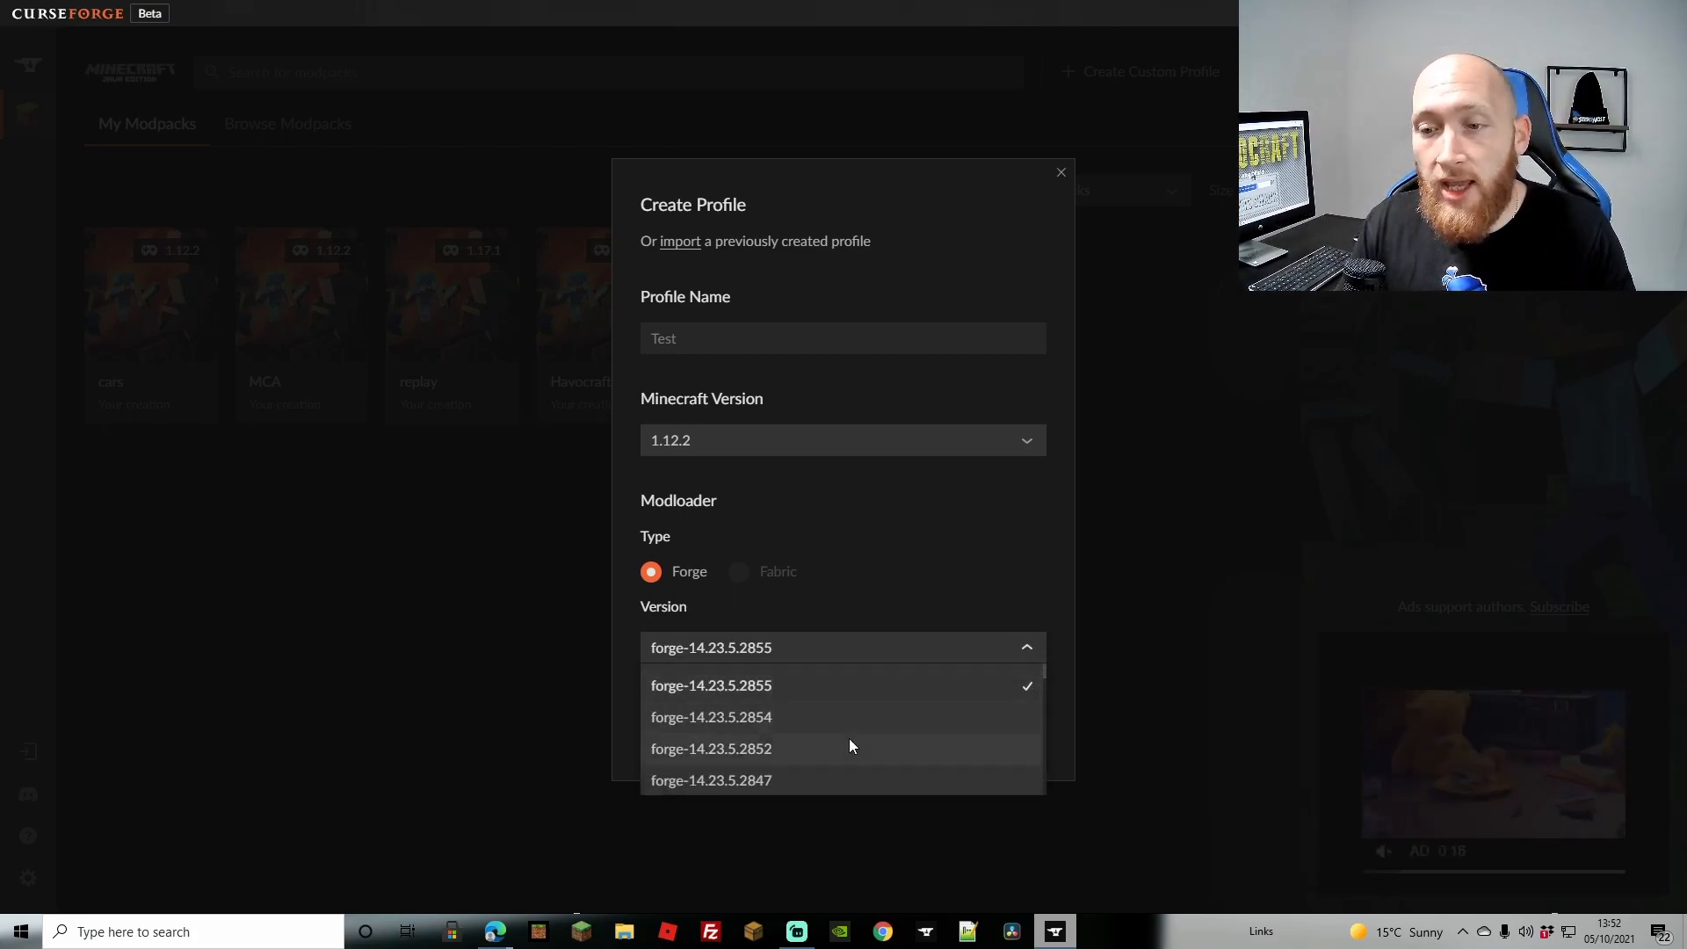
left_click(1026, 571)
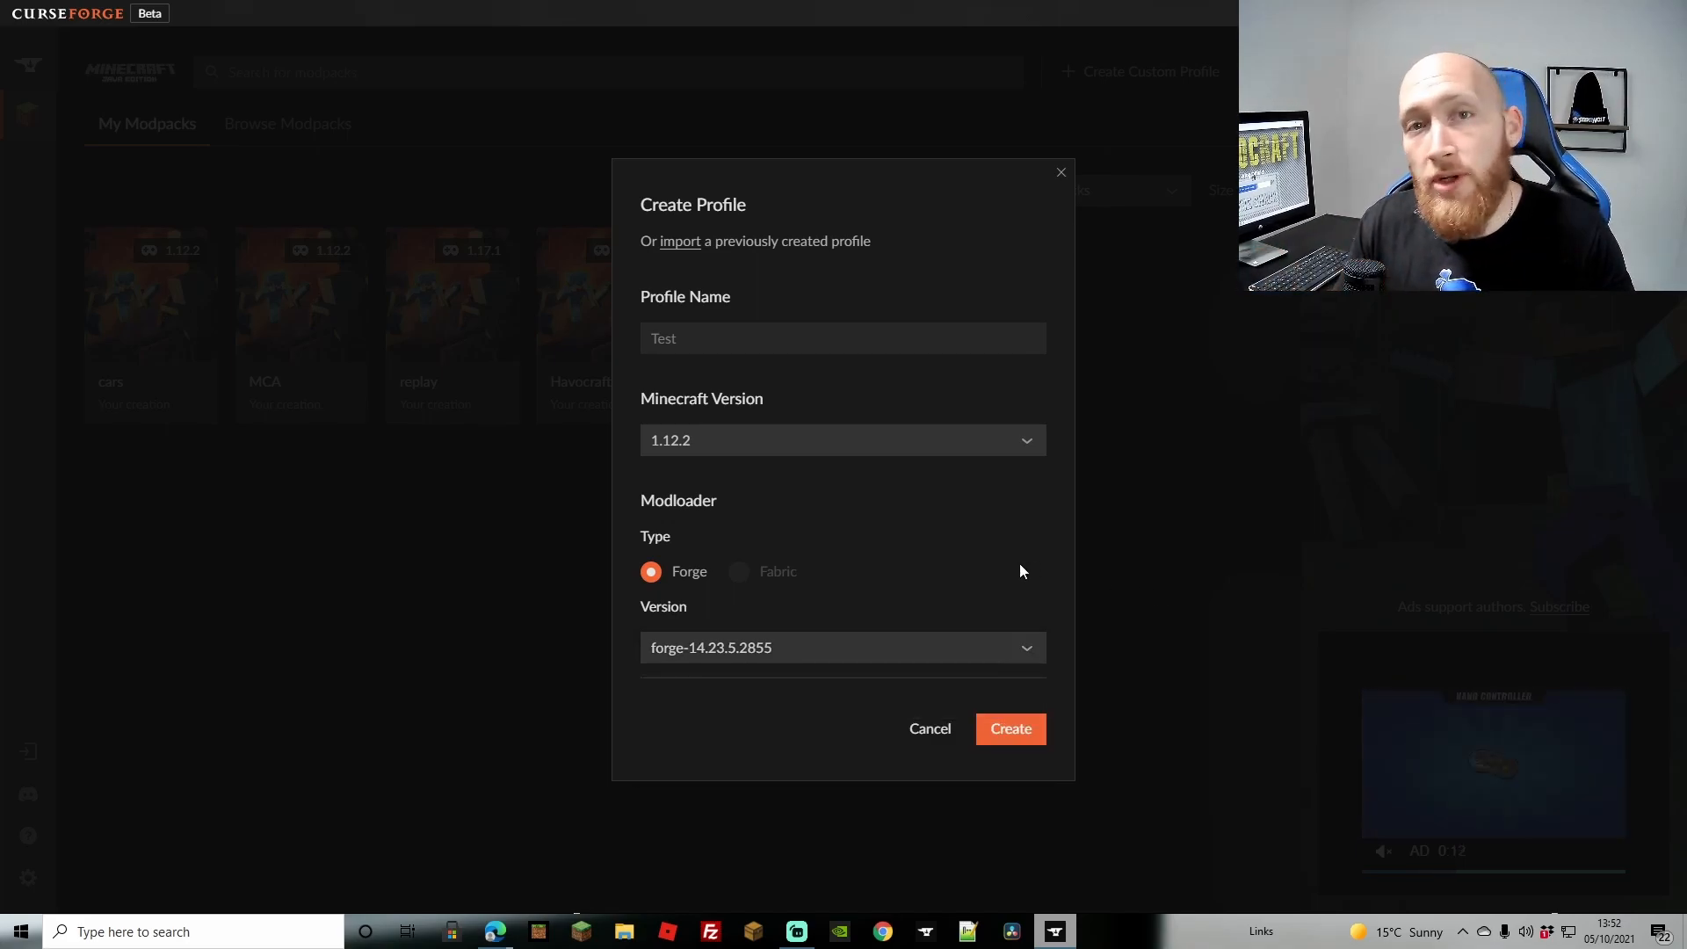
left_click(1022, 732)
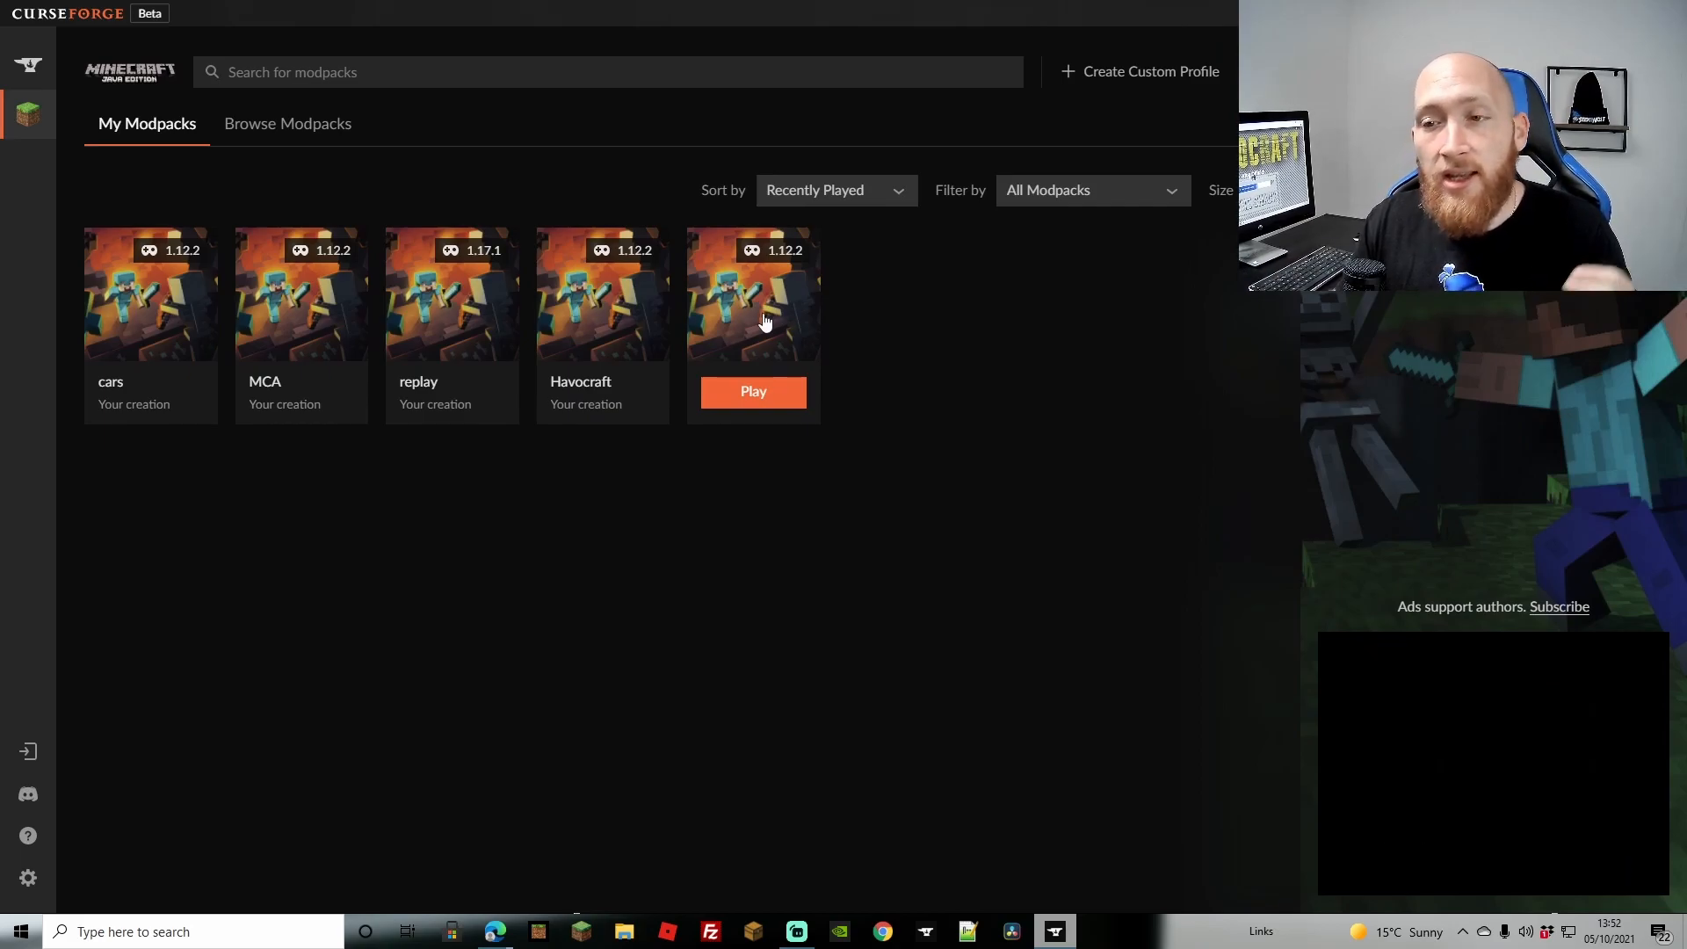
Open the Test profile's folder on disk, check the contents of its mods folder, and close the file window.
left_click(765, 323)
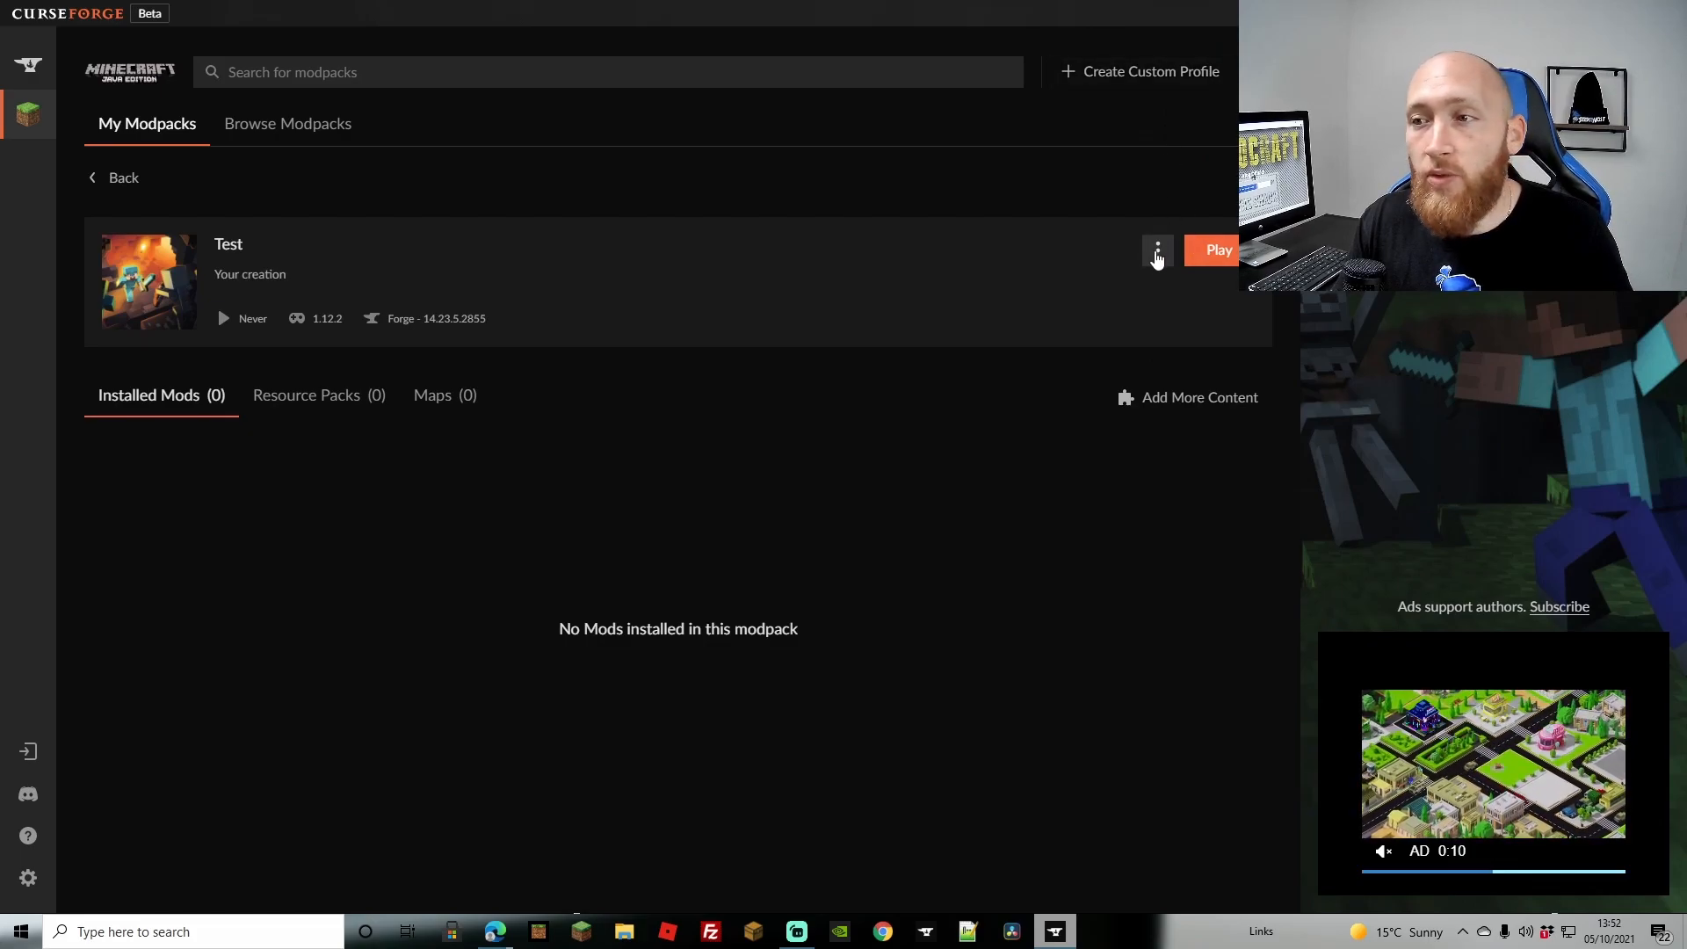
left_click(1158, 252)
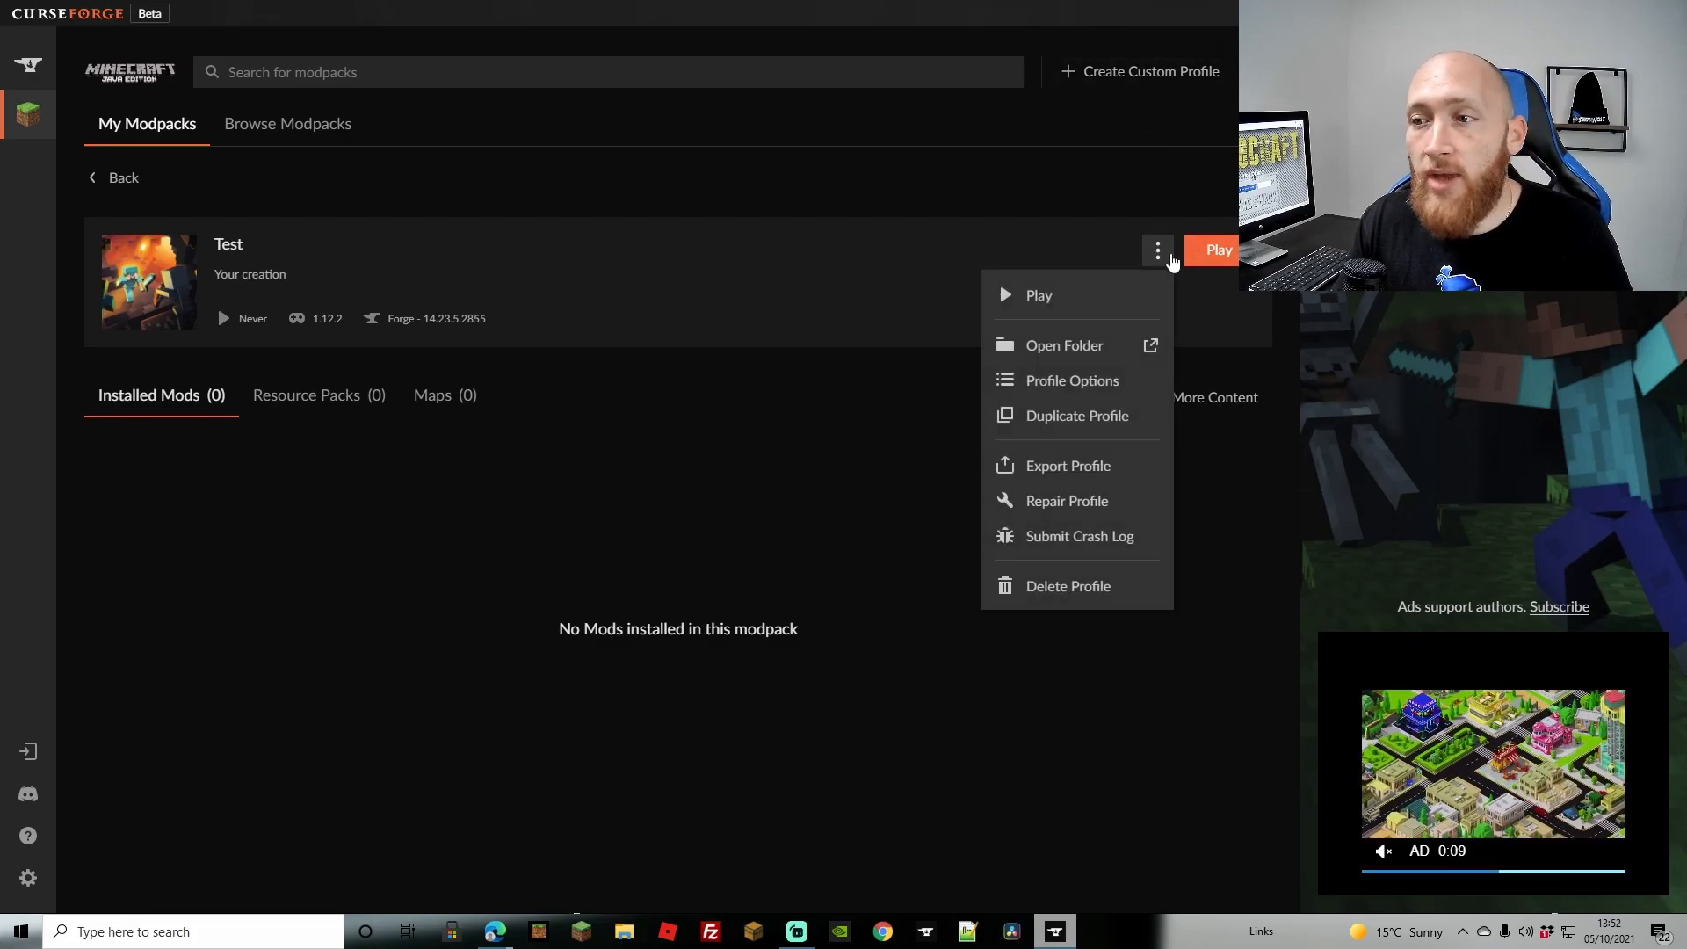
left_click(1058, 347)
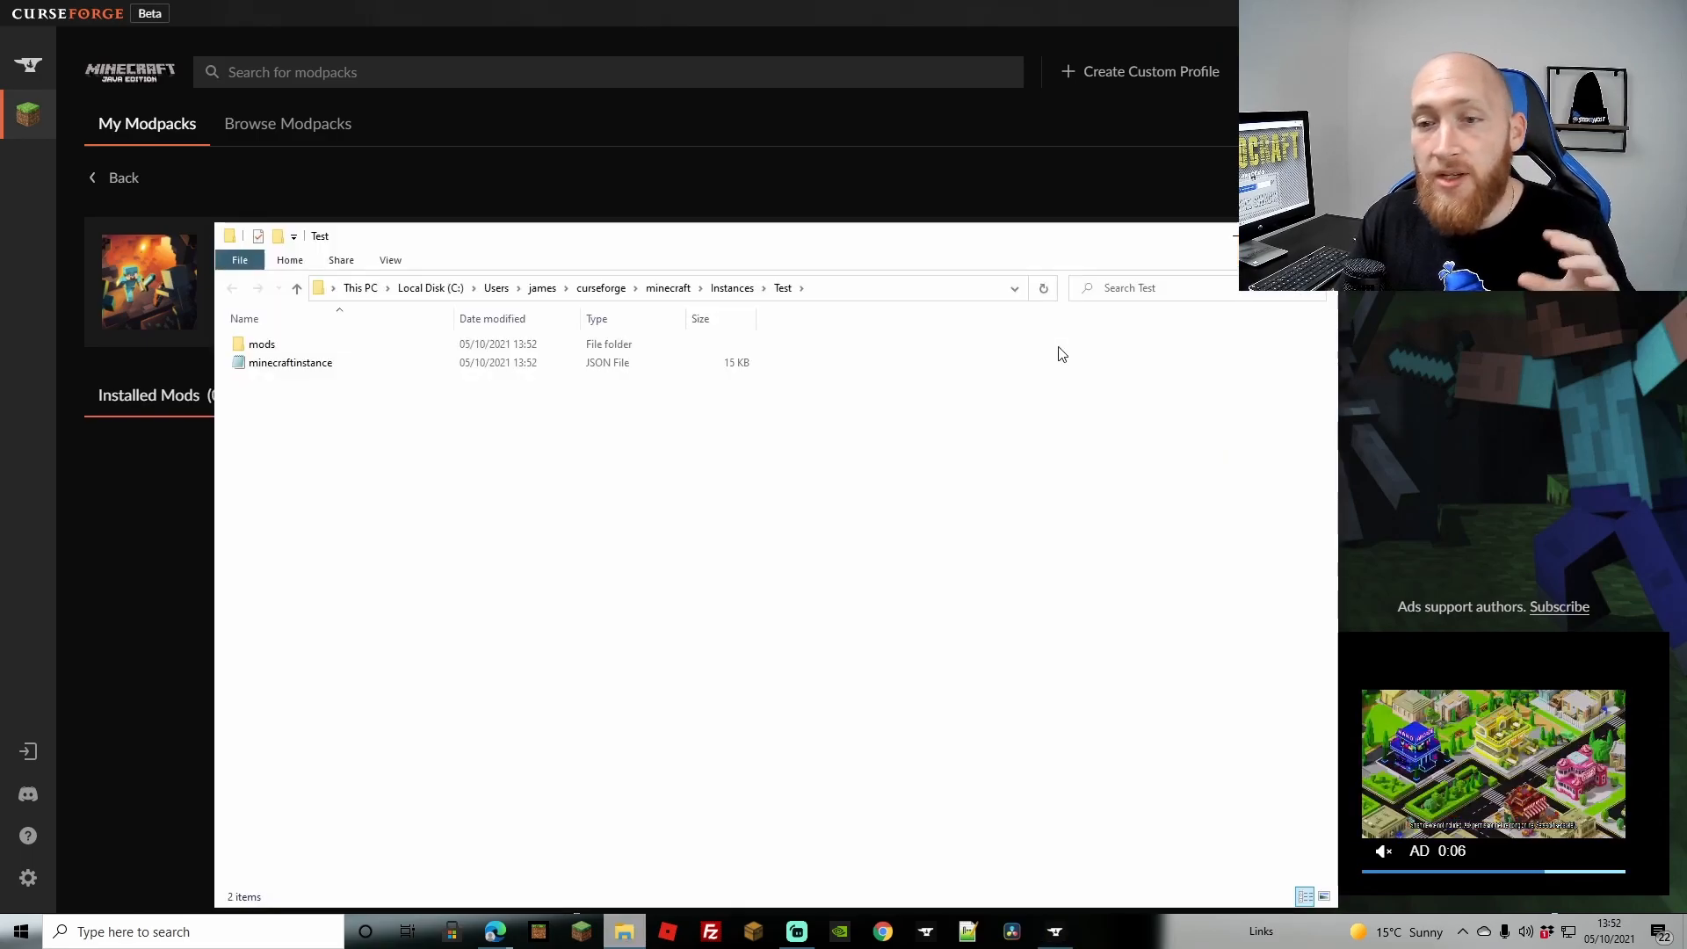
double_click(262, 345)
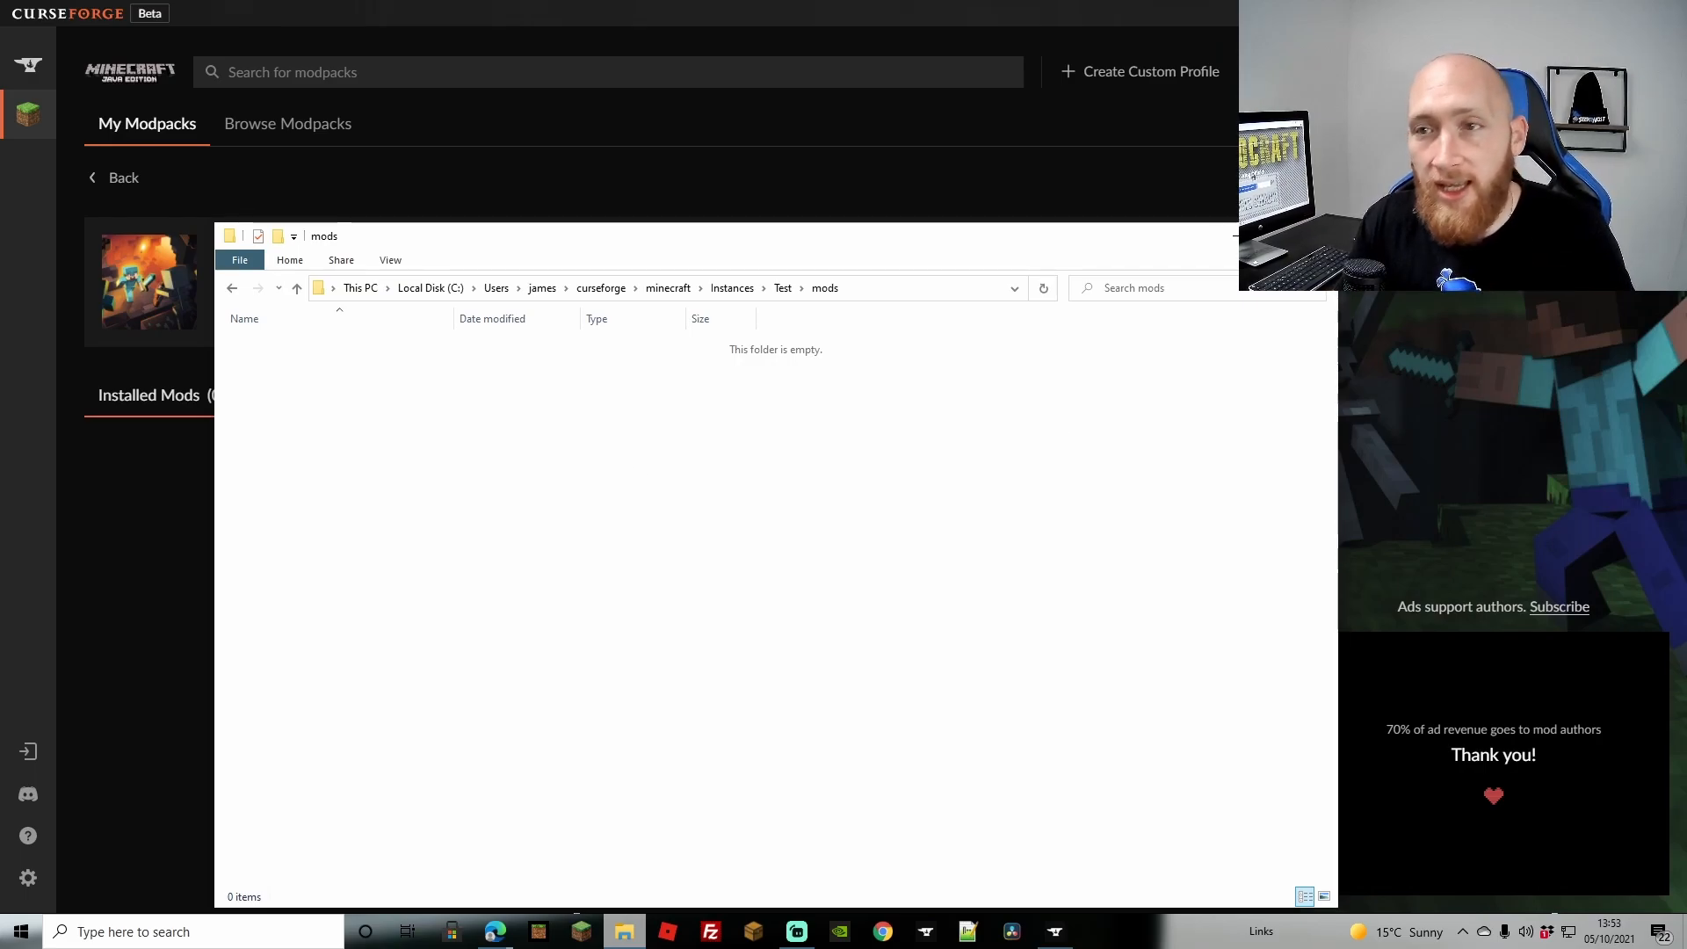
left_click(1319, 237)
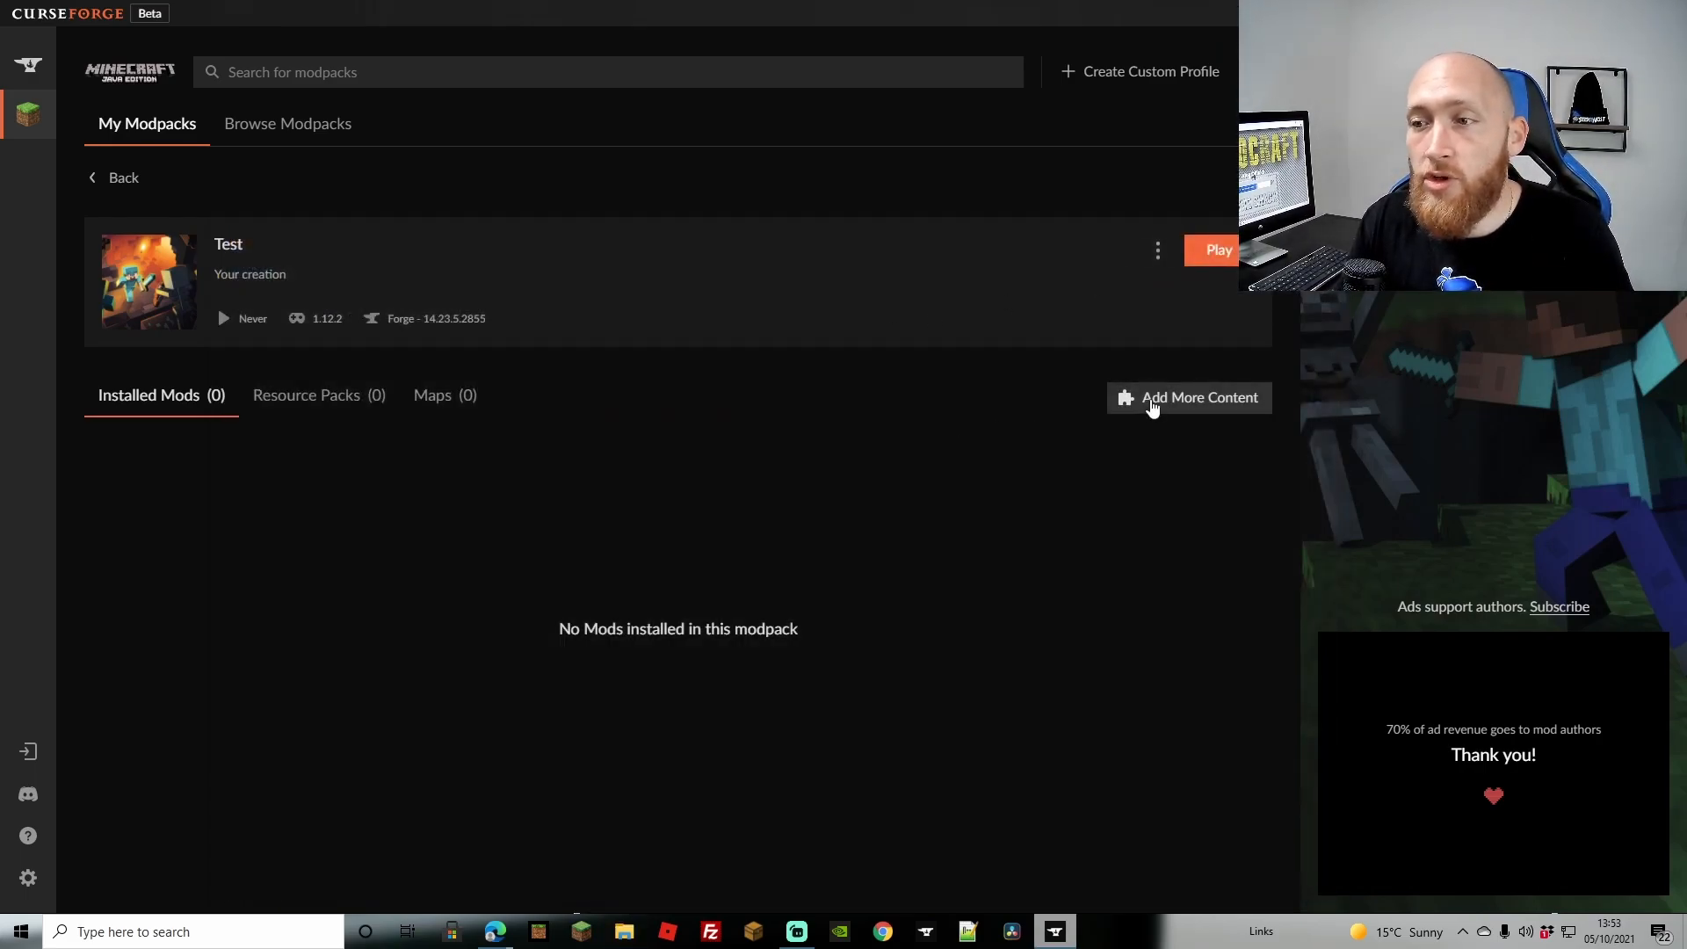
Open the additional content catalogue for the Test profile and look through the resource packs and maps.
left_click(1165, 409)
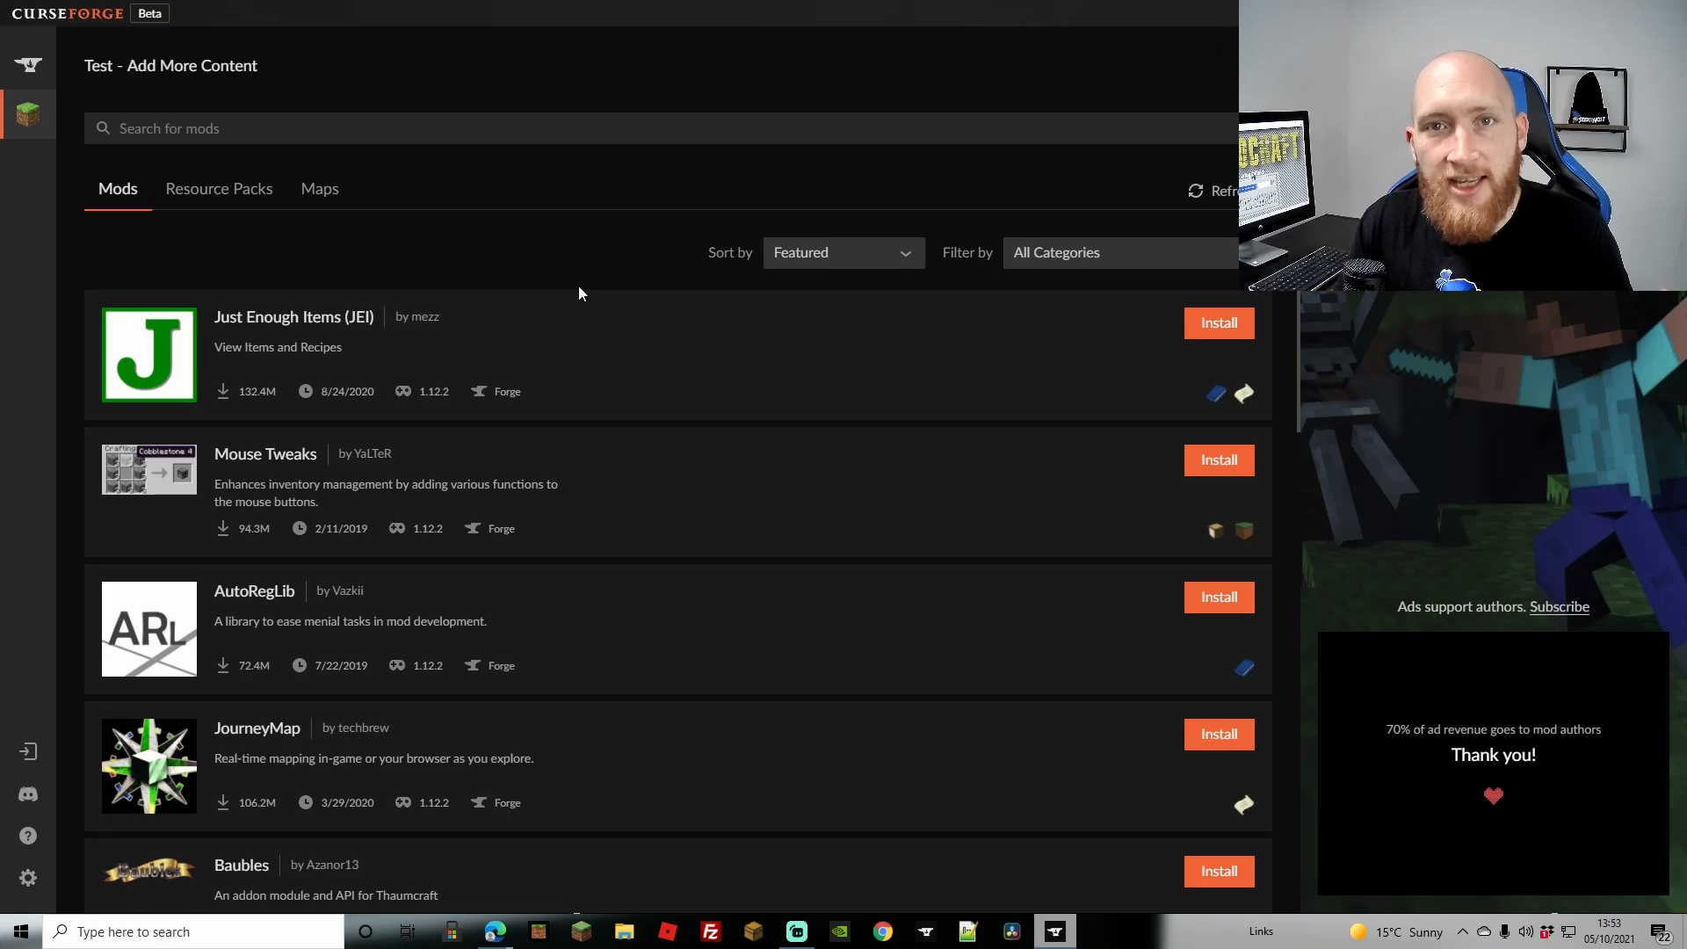
left_click(197, 190)
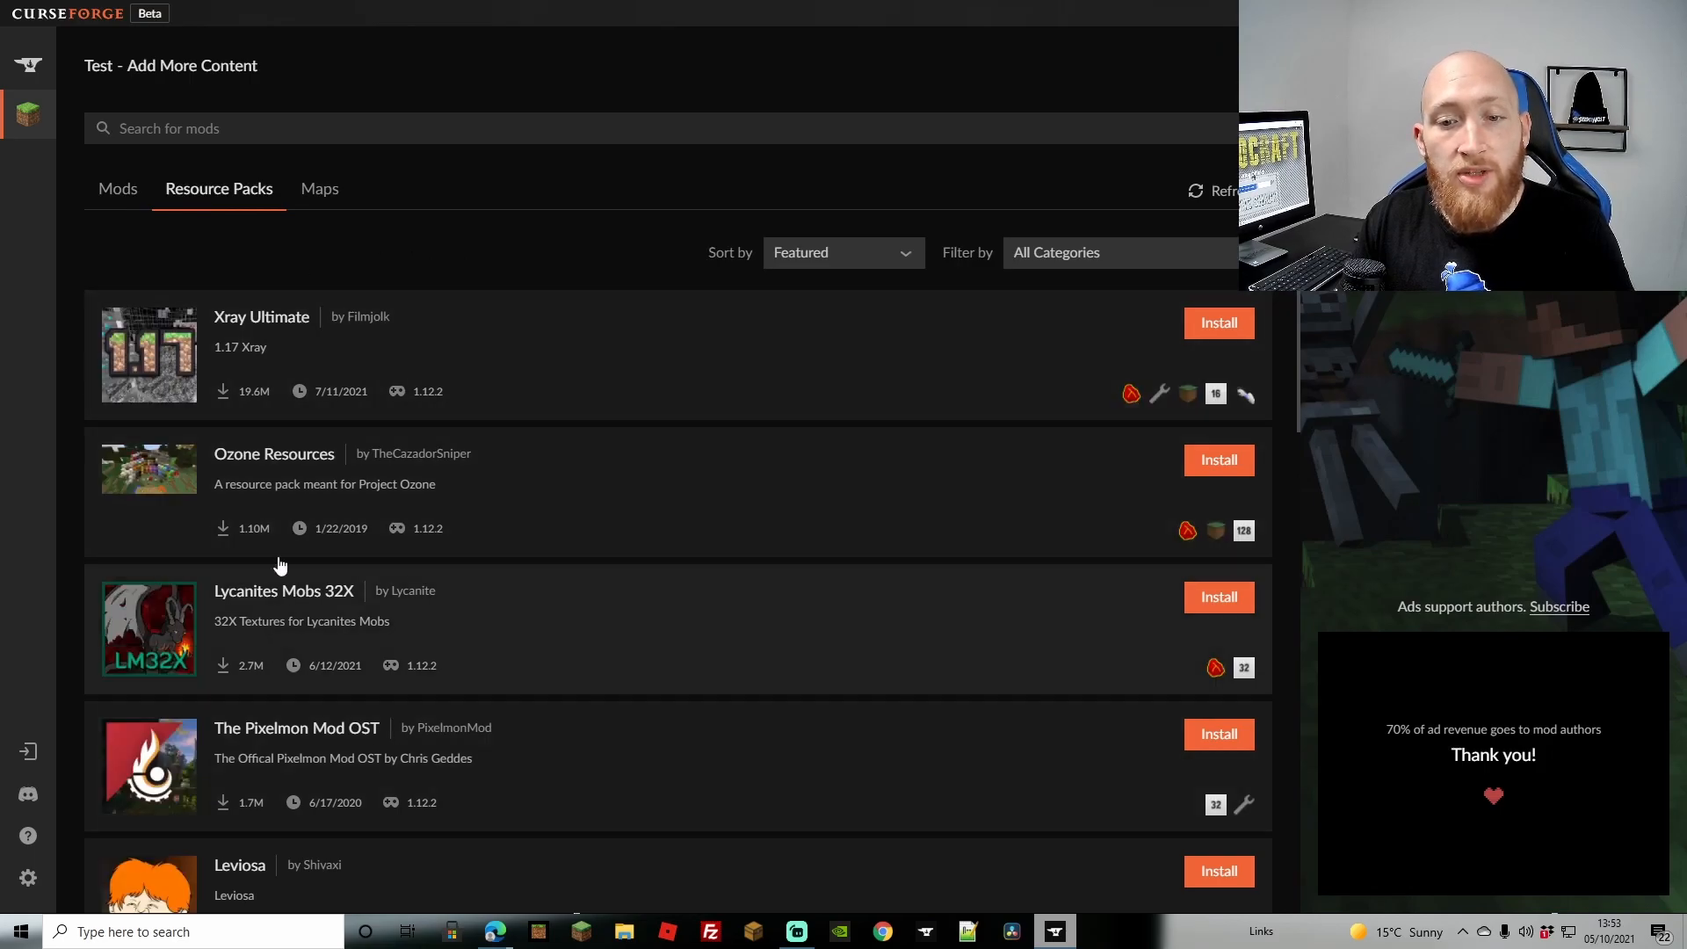
left_click(316, 195)
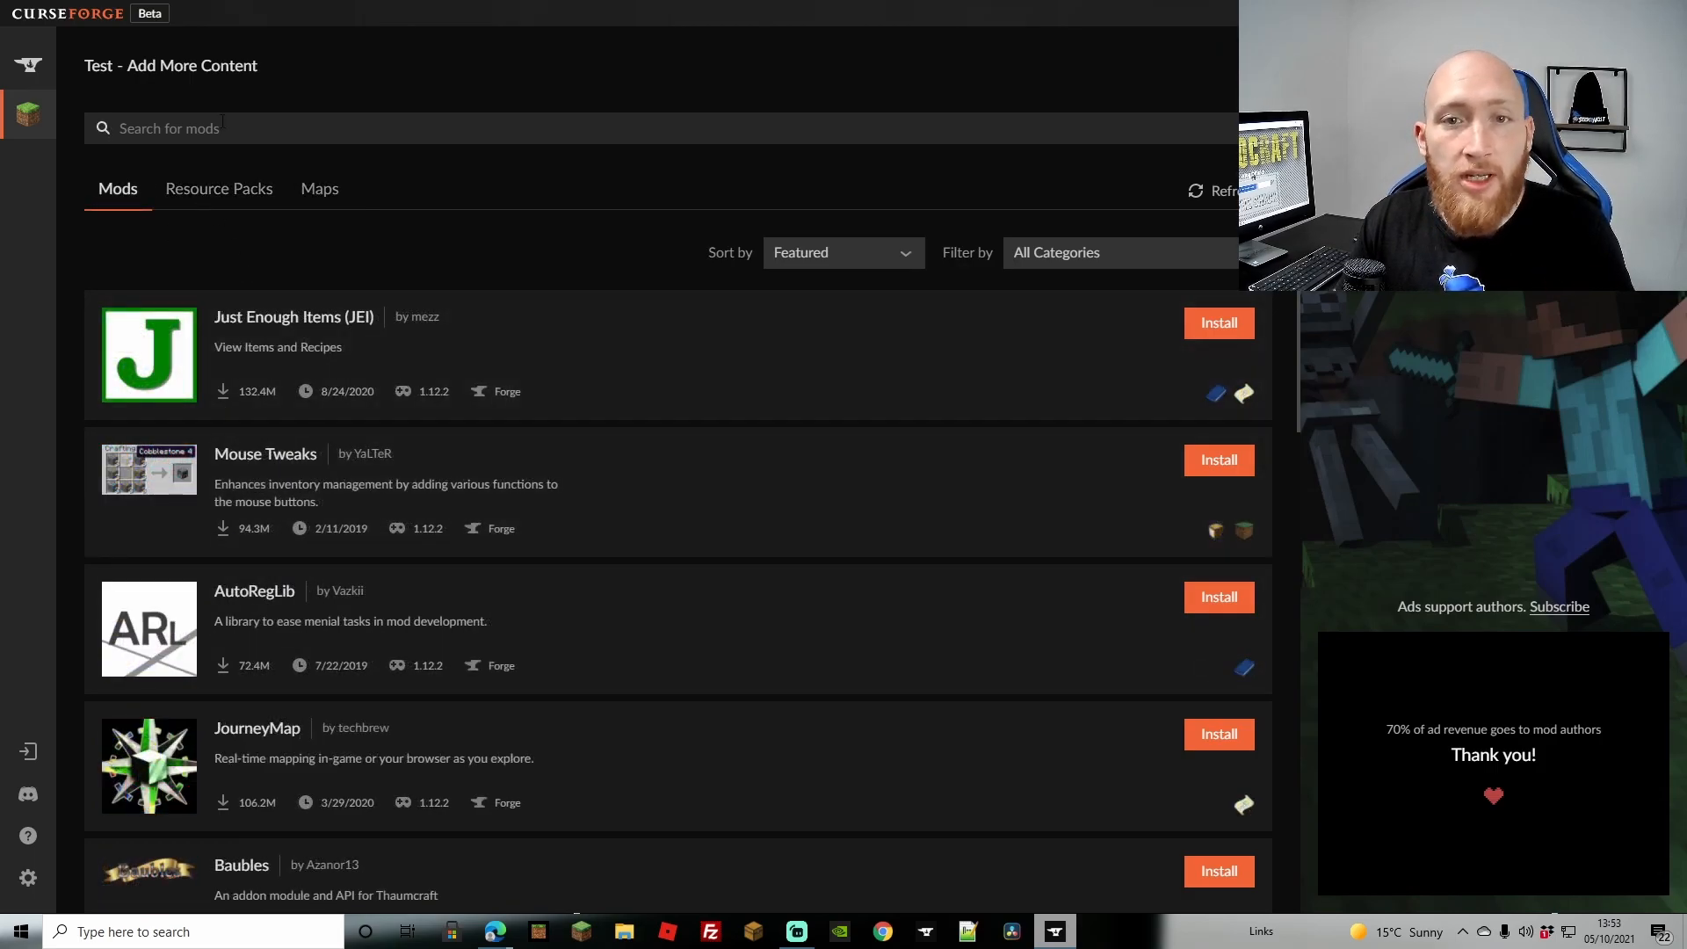
Search the mods for techgun, install the Techguns mod from its detail page, and return to the search results.
left_click(222, 121)
type("techguns")
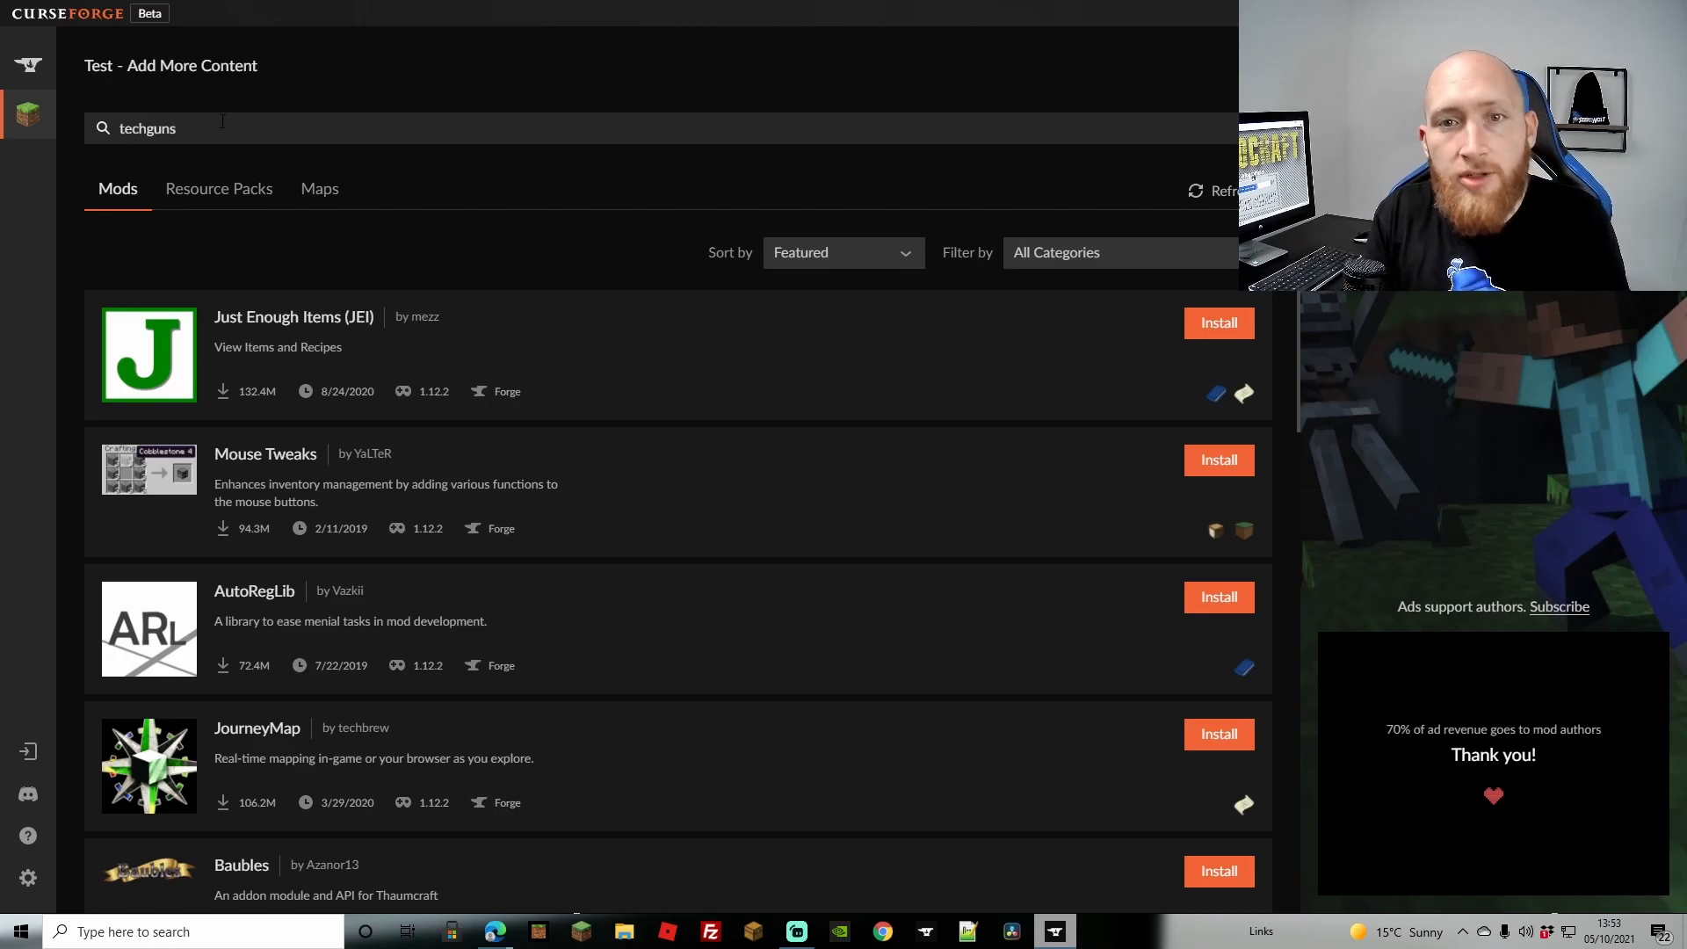
key("BackSpace")
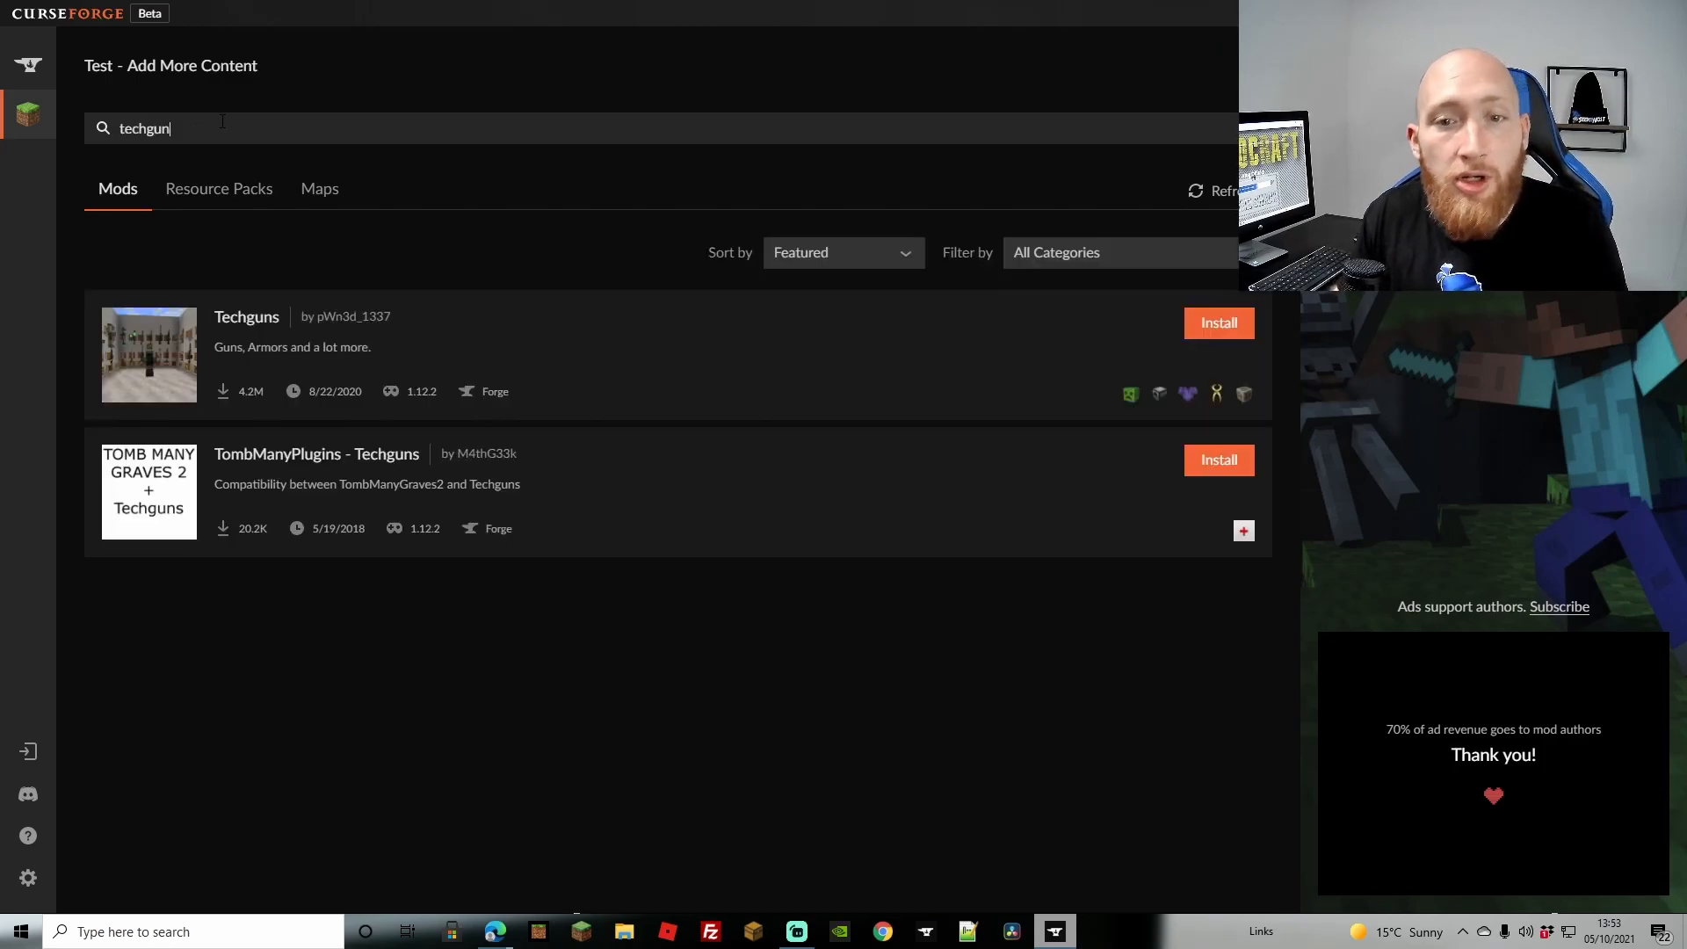
left_click(140, 334)
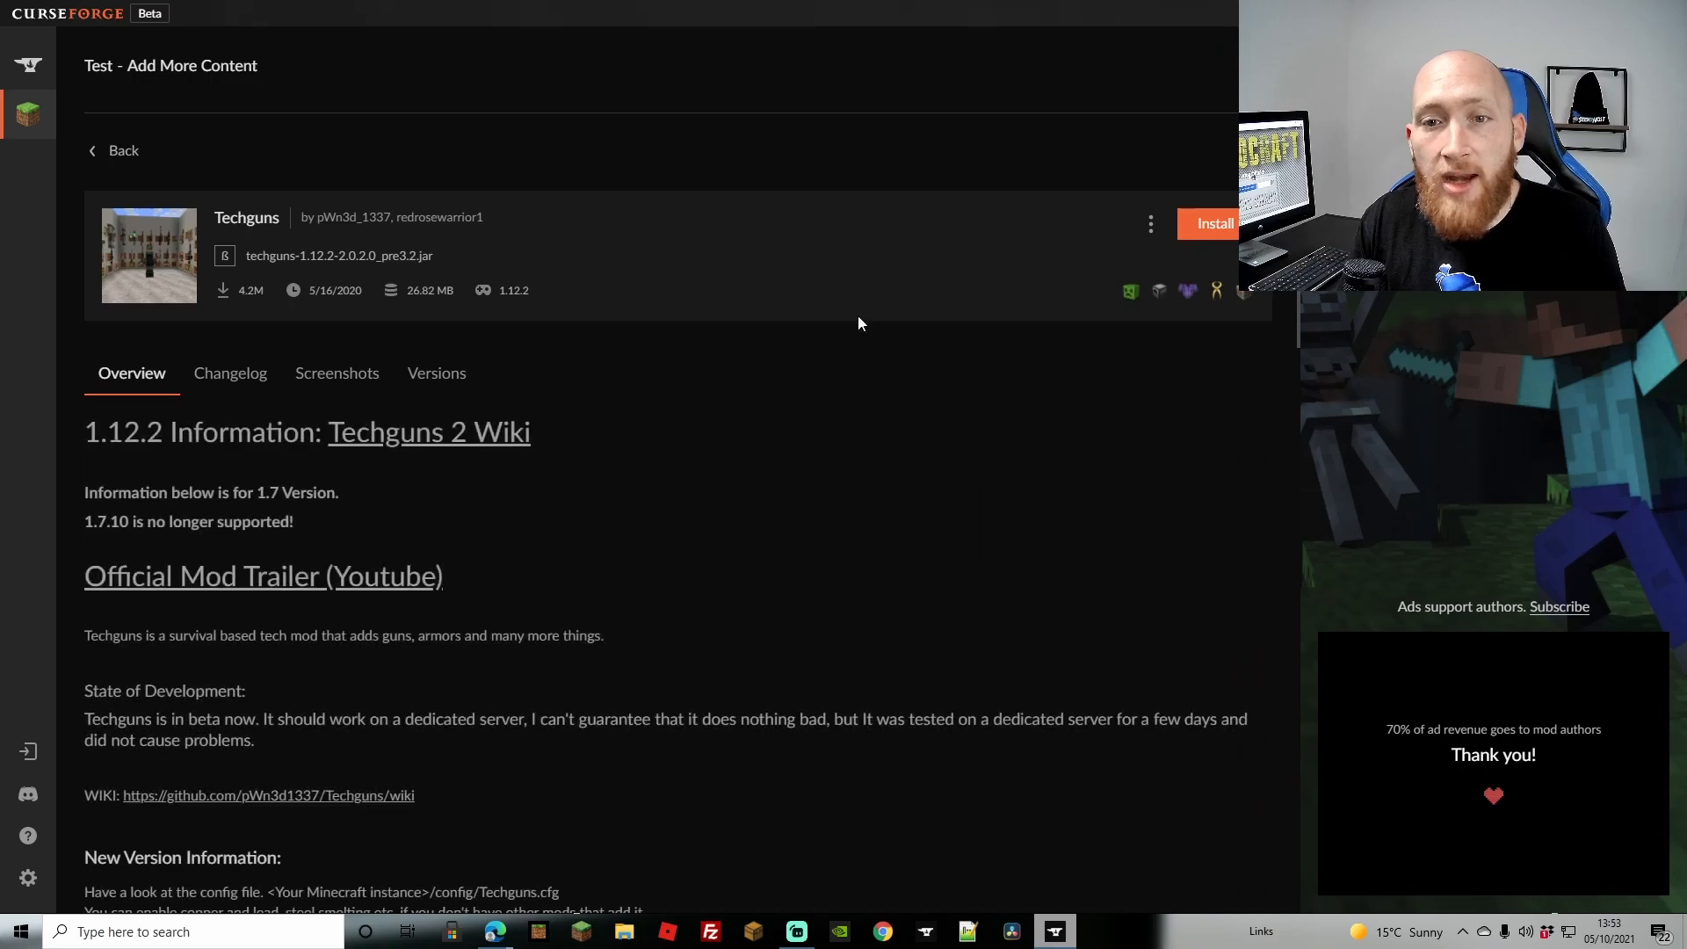
left_click(1215, 224)
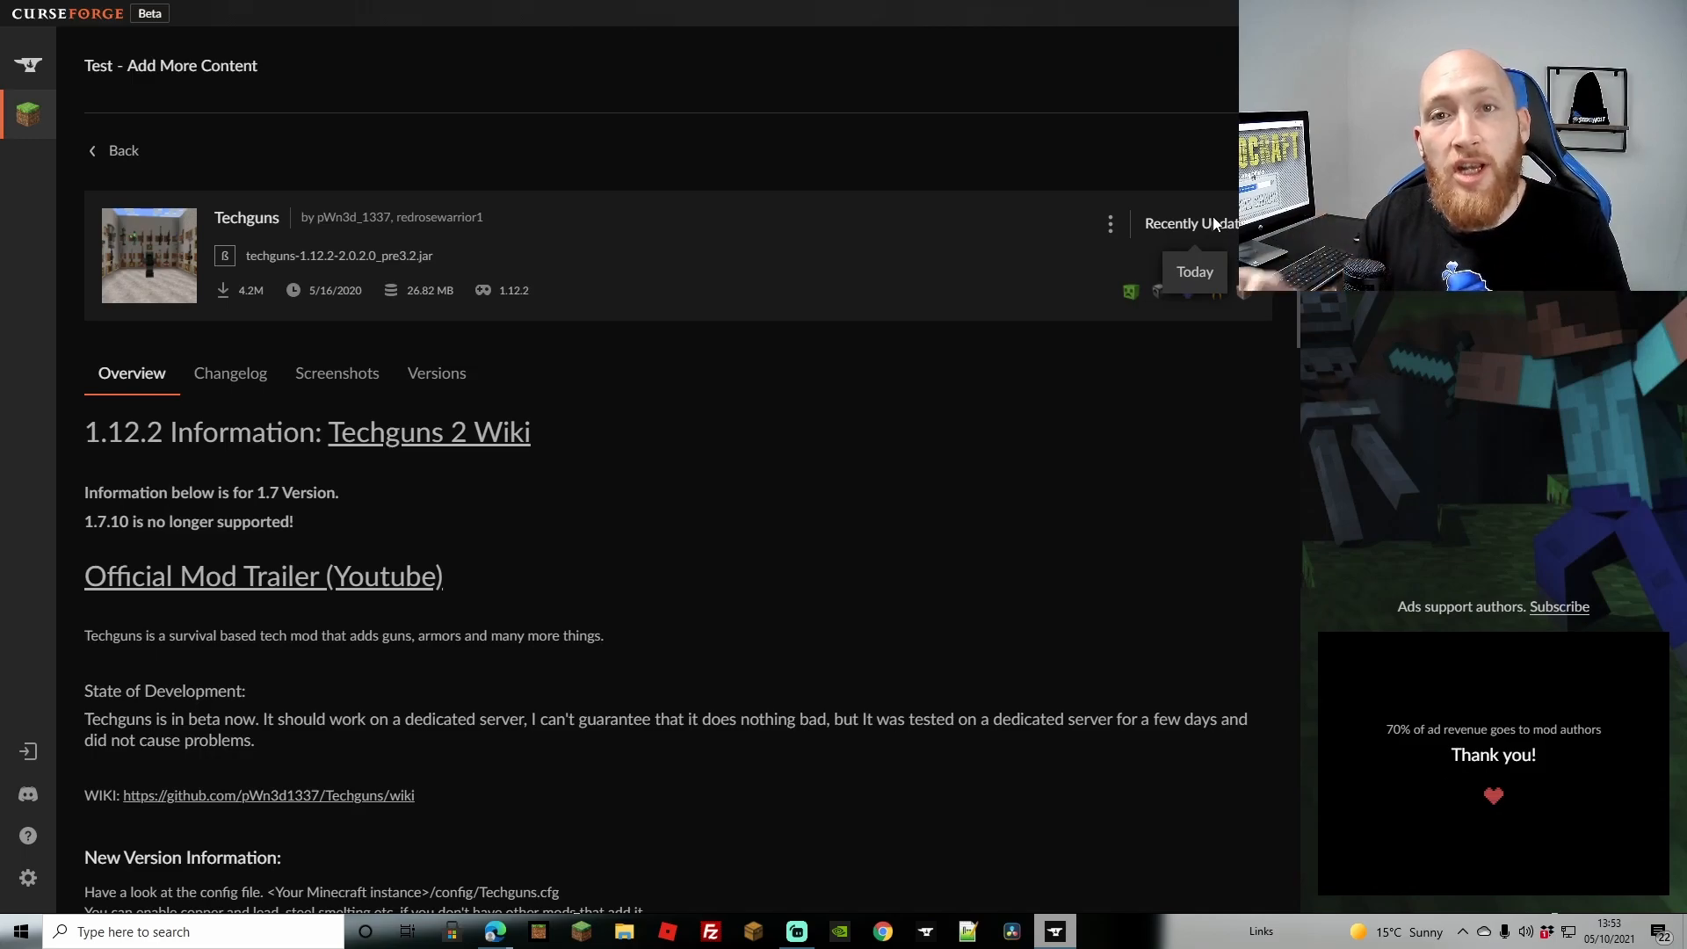
left_click(107, 151)
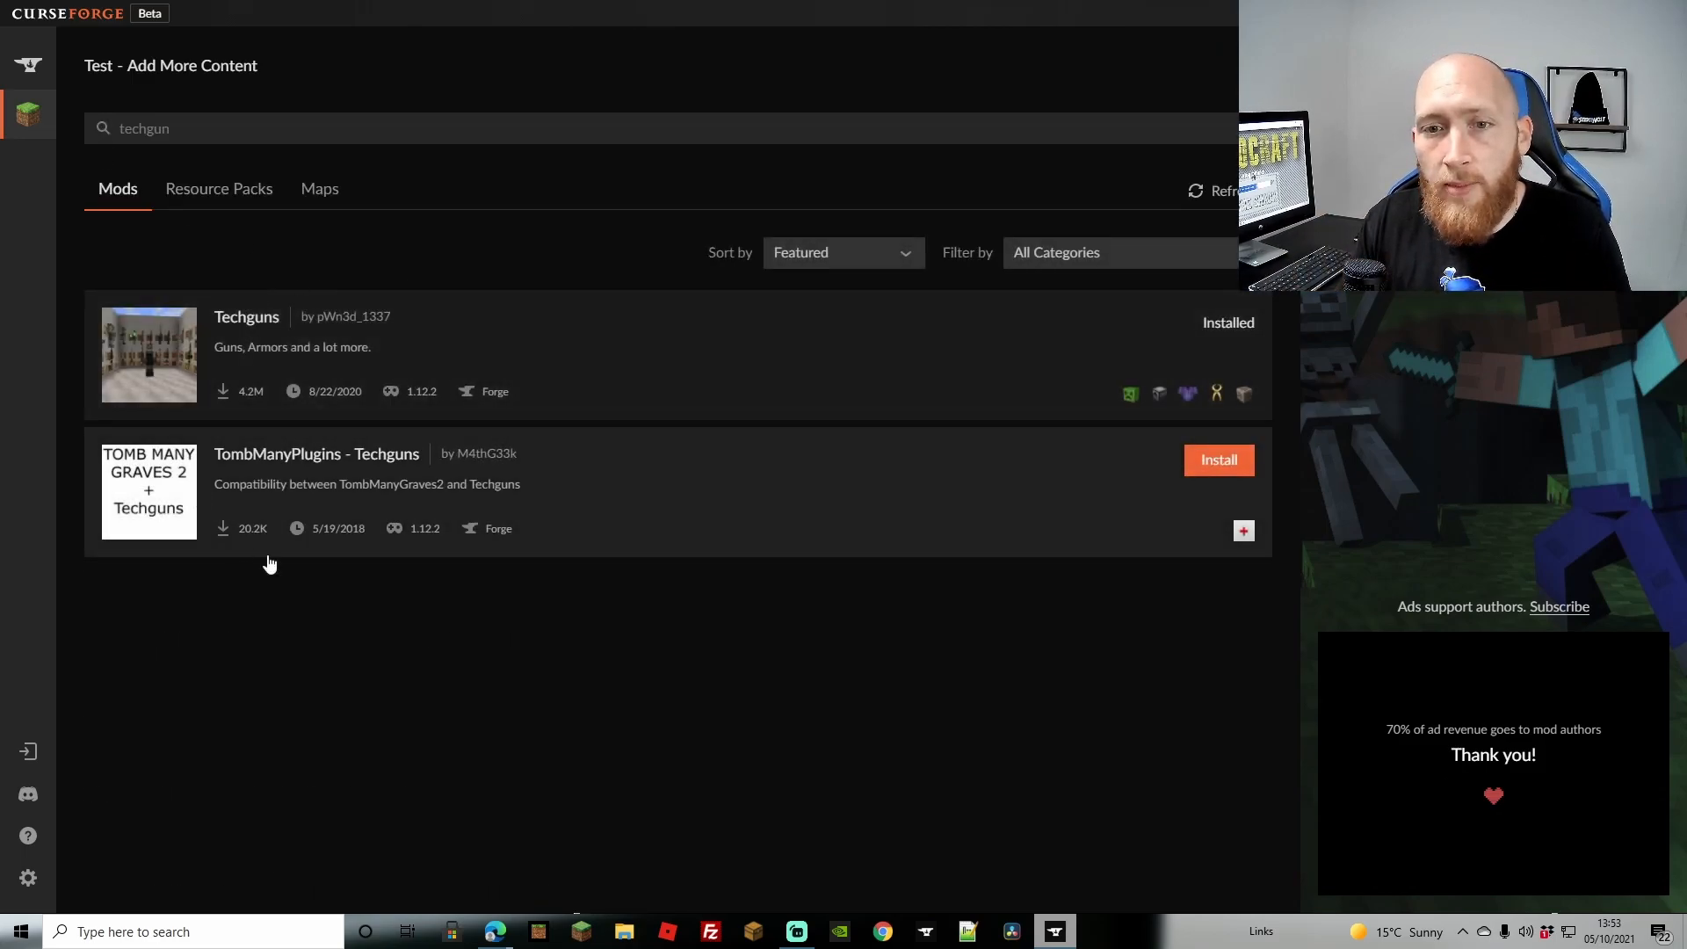
Search the mods for immersi and install Immersive Engineering in the Test profile.
left_click_drag(174, 131, 94, 134)
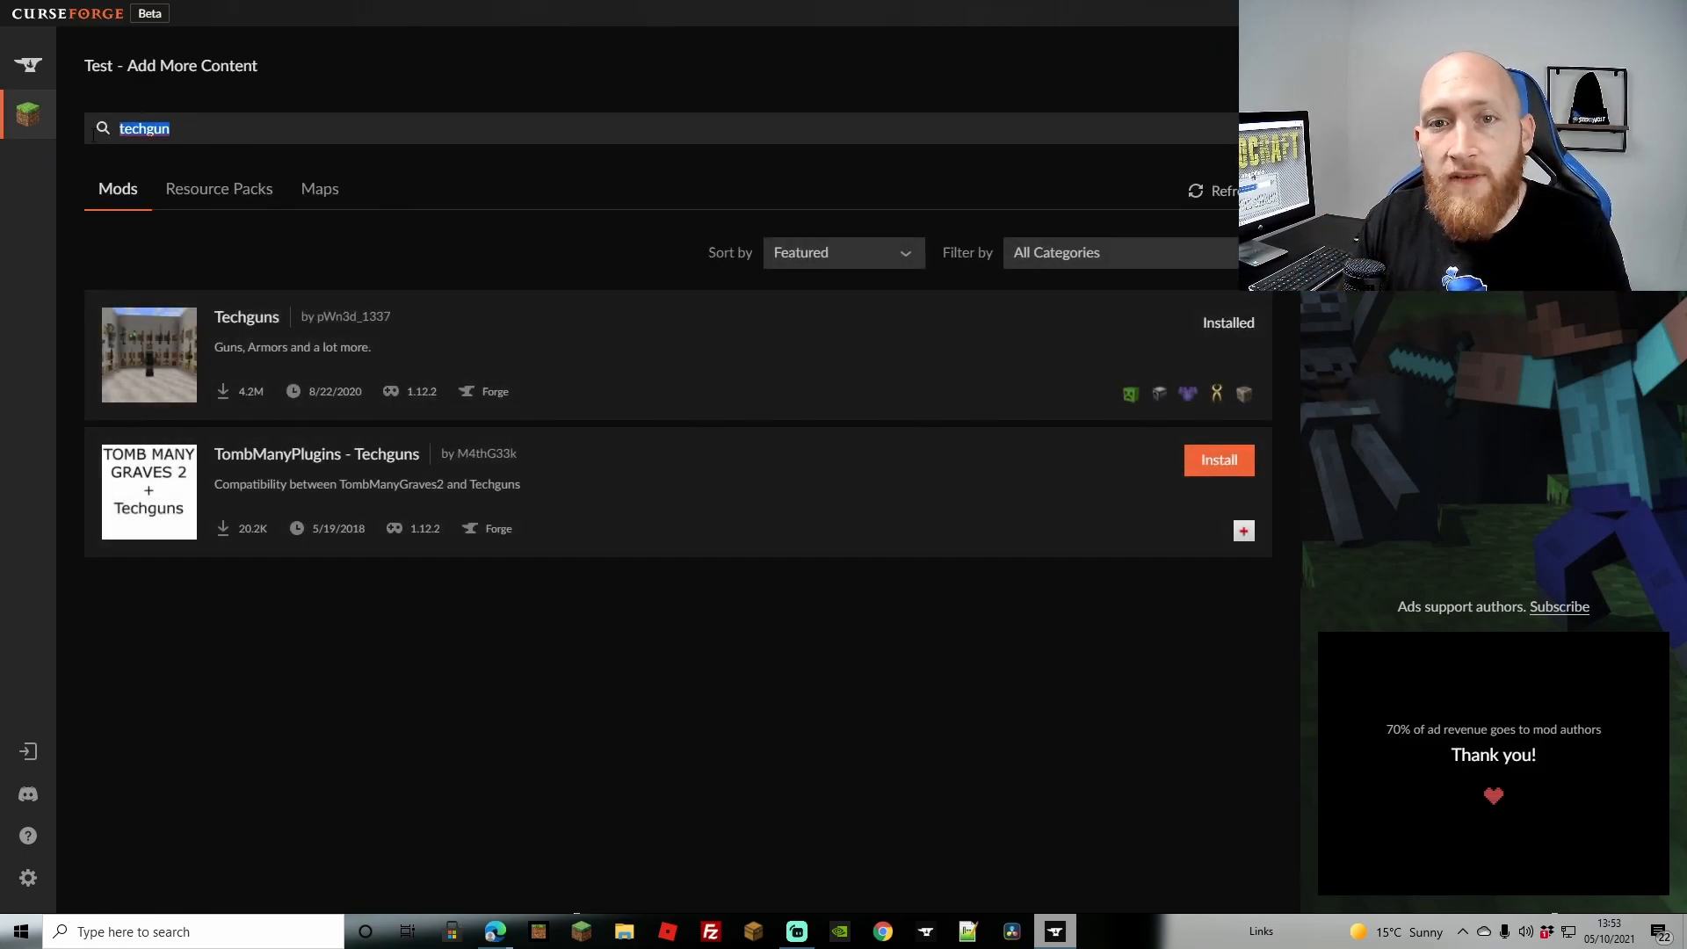
type("immersi")
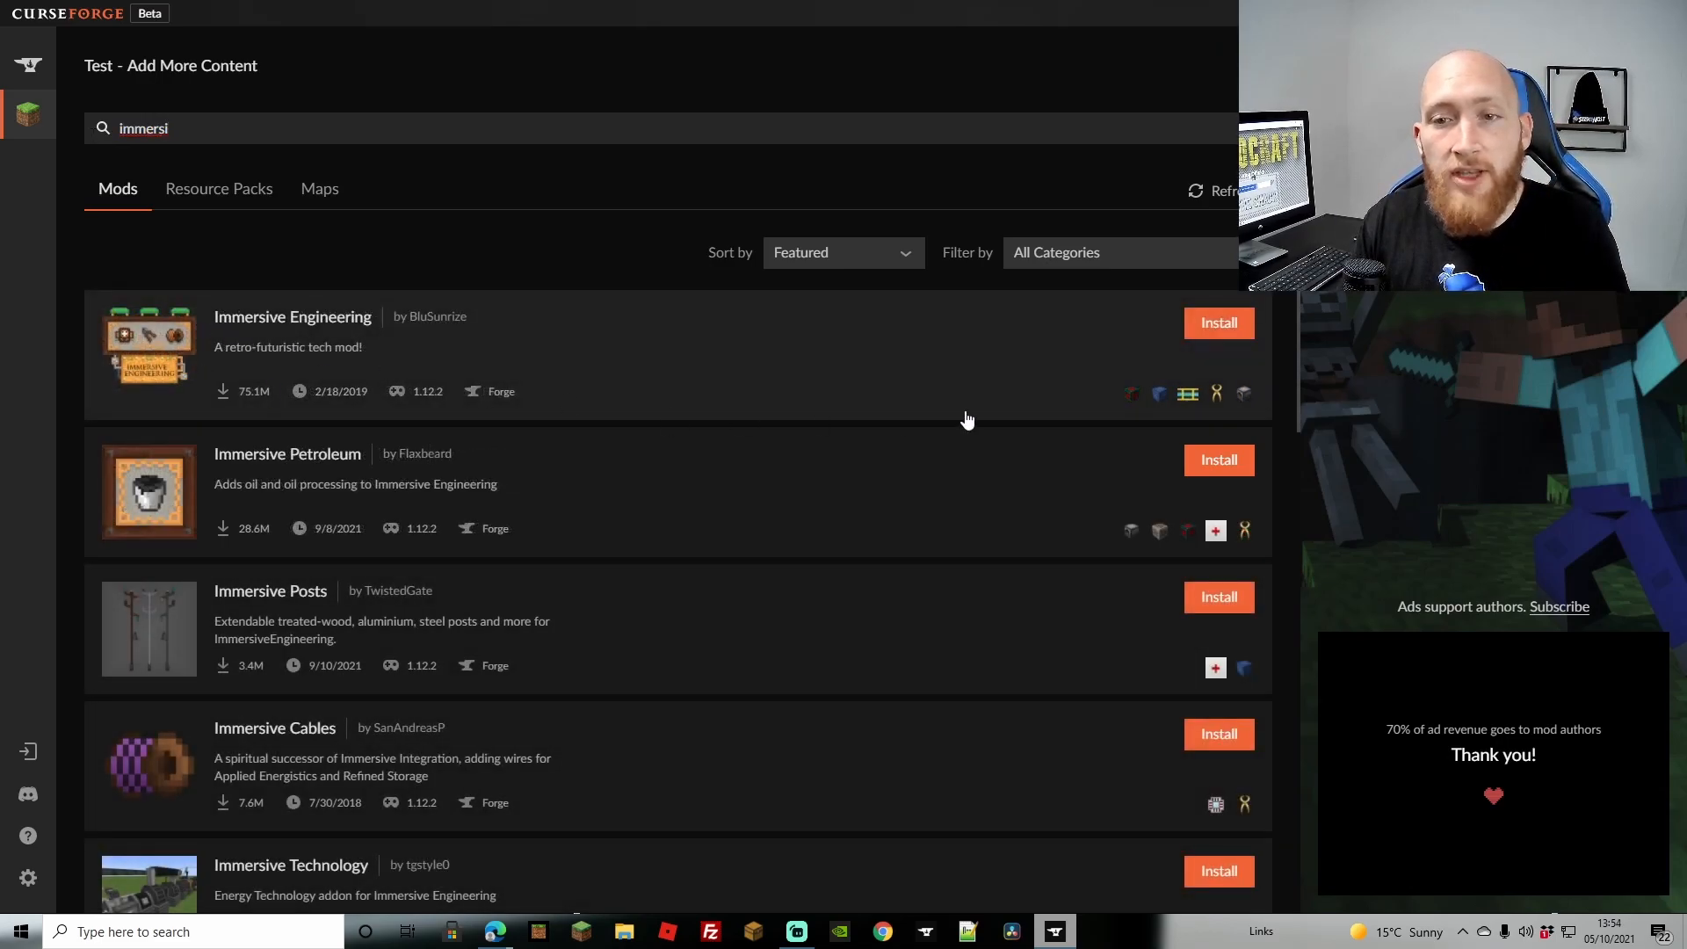
left_click(1239, 325)
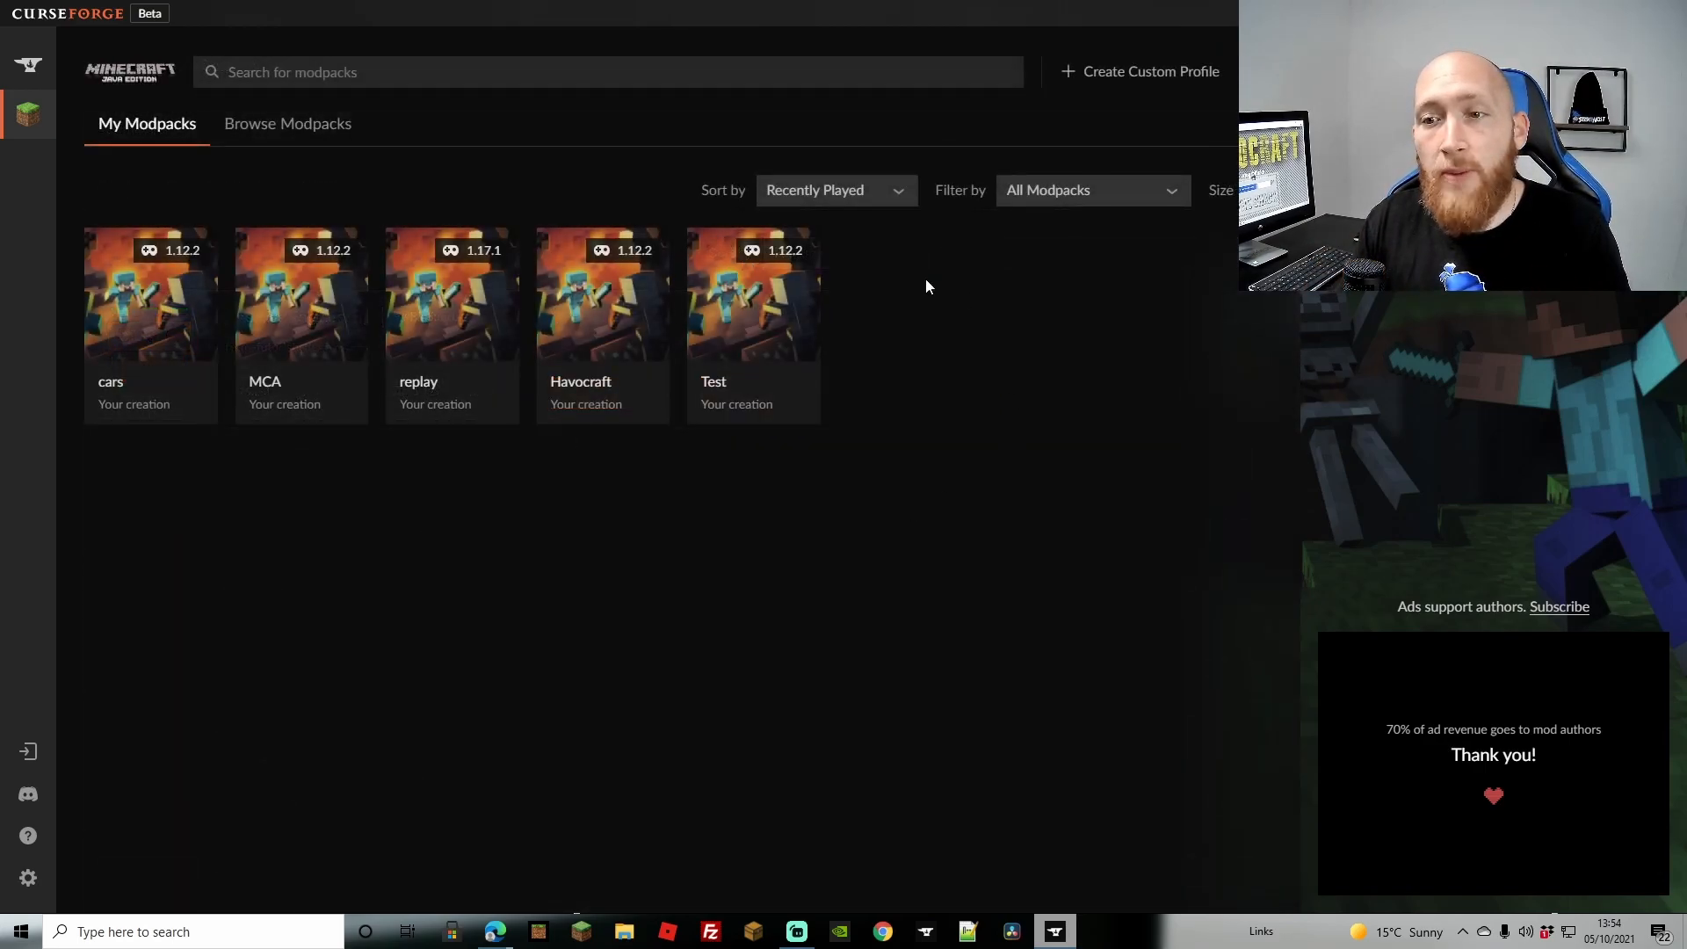
Launch Minecraft from the Test profile and switch to the Multicraft server page in the browser.
left_click(729, 315)
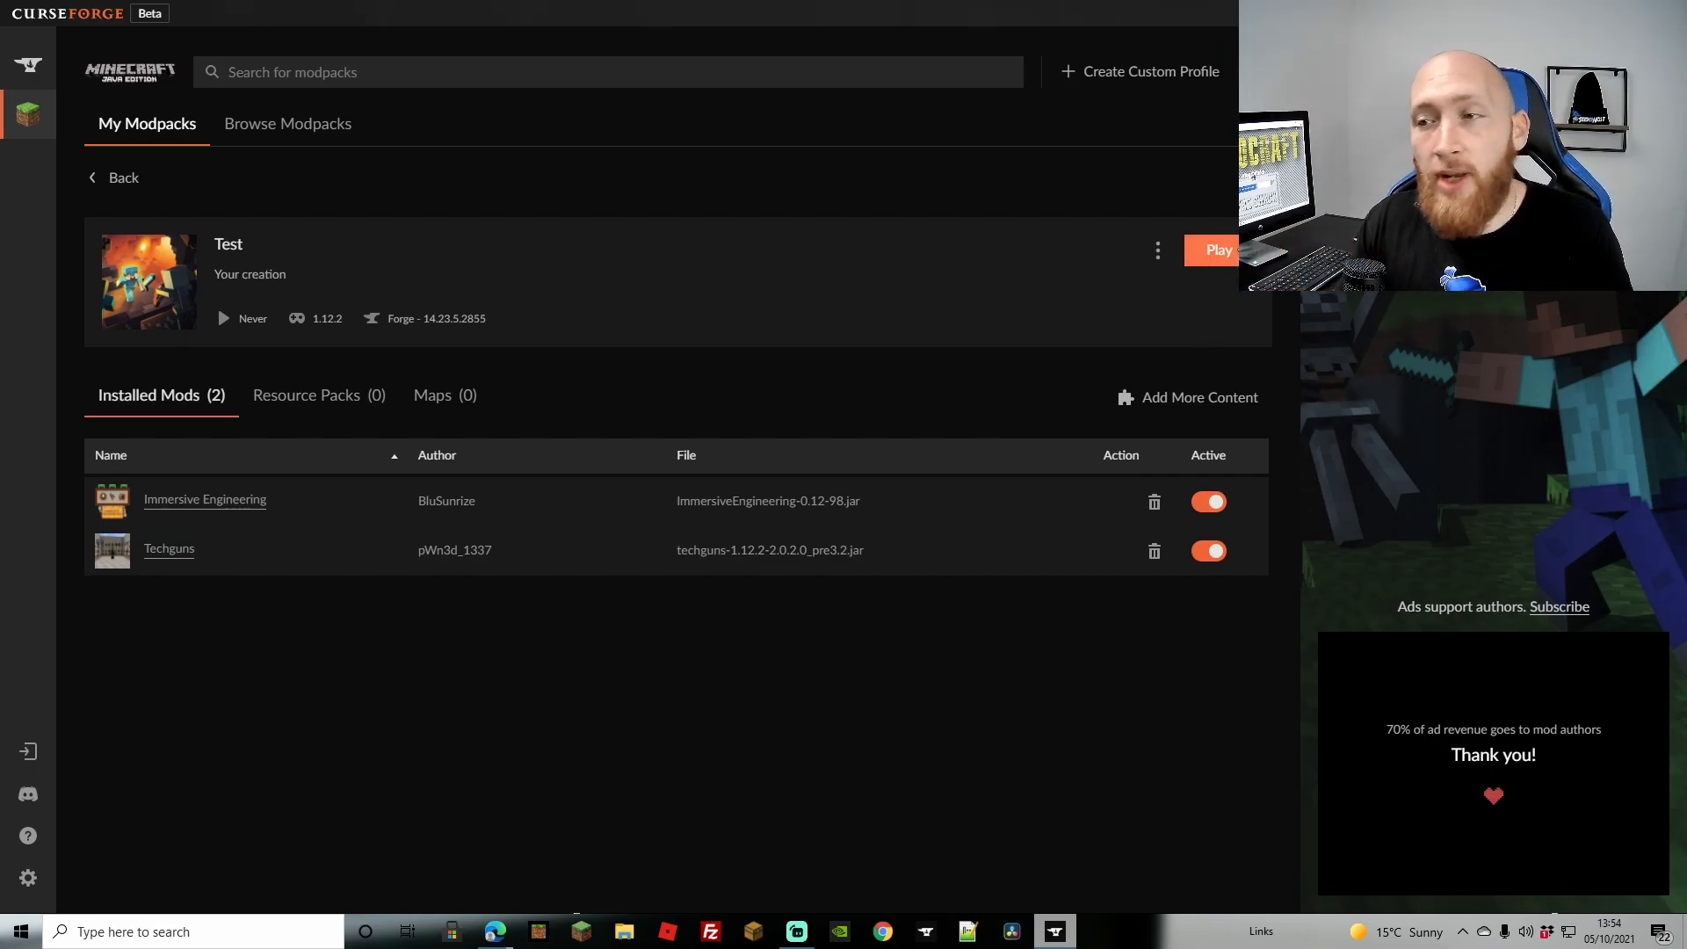
left_click(1218, 251)
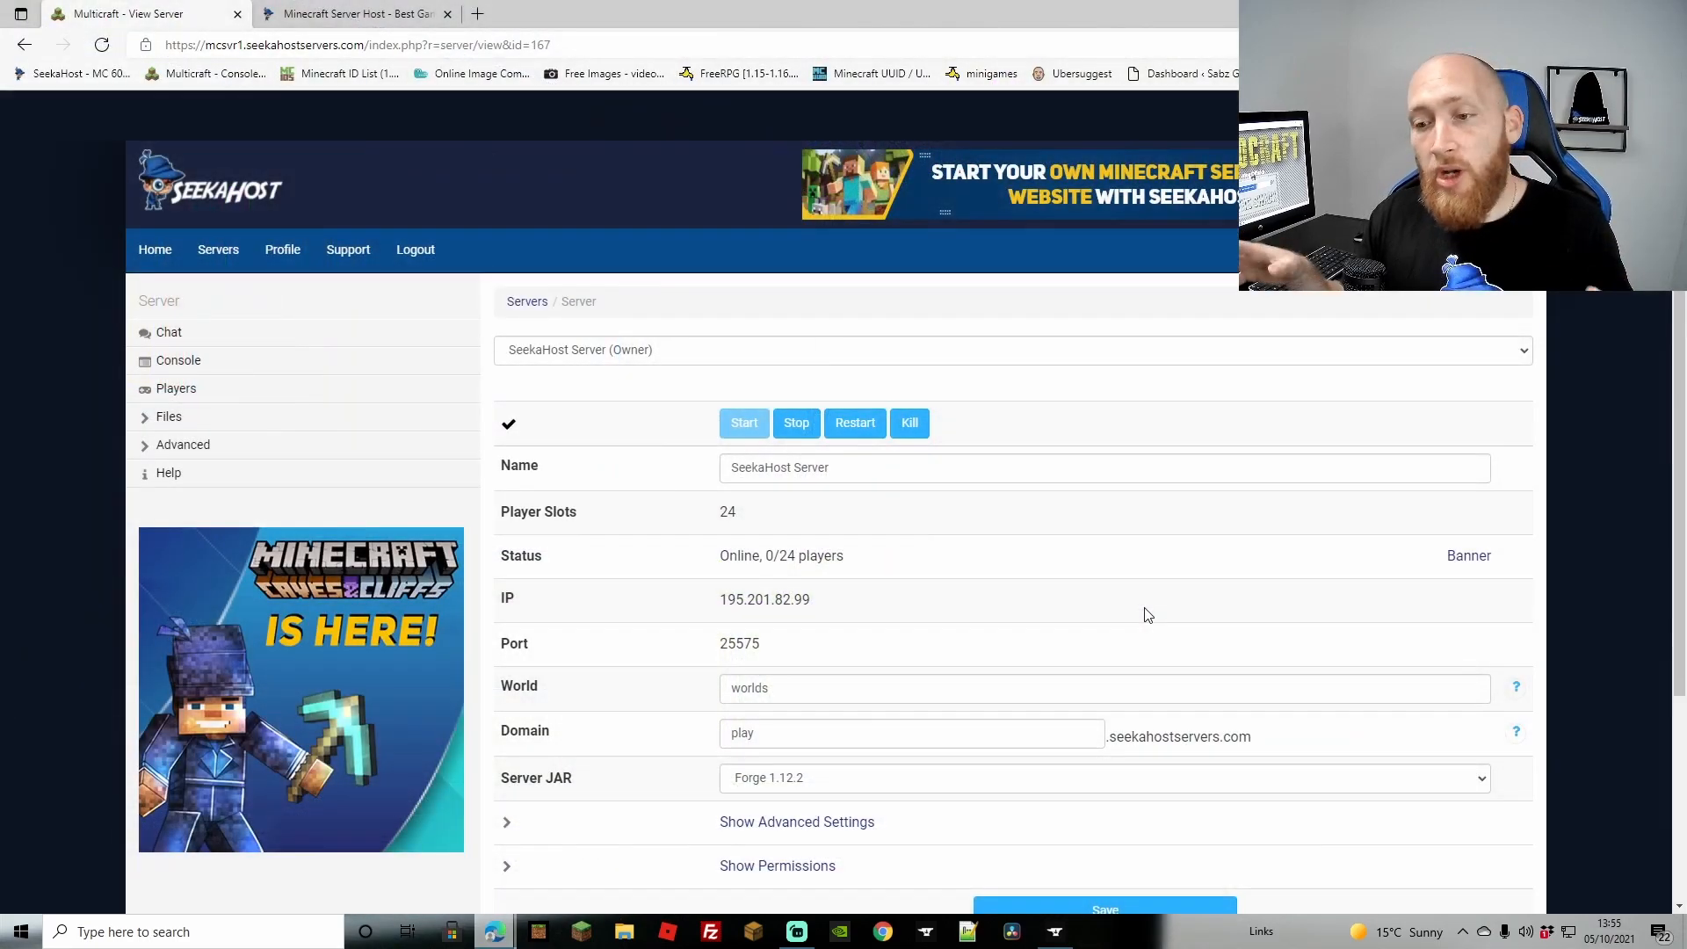
left_click(495, 931)
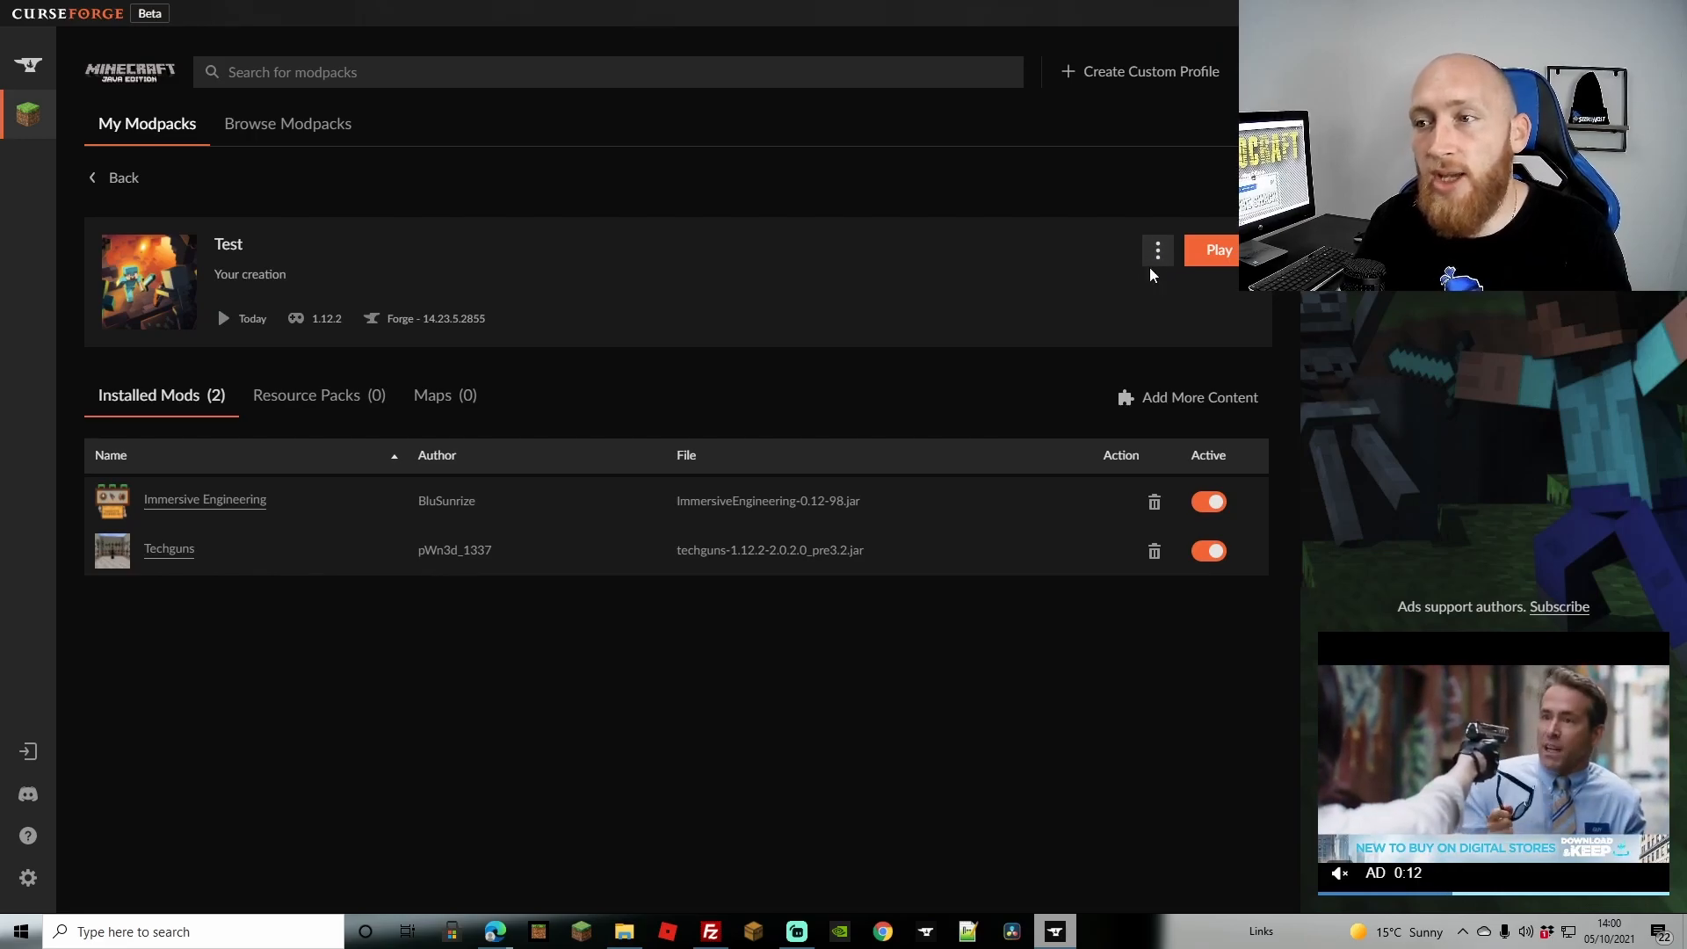
Open the Test profile's mods folder from CurseForge and copy the ImmersiveEngineering-0.12-98 and techguns-1.12.2-2.0.2.0_pre3.2 jar files.
left_click(1157, 255)
left_click(1068, 355)
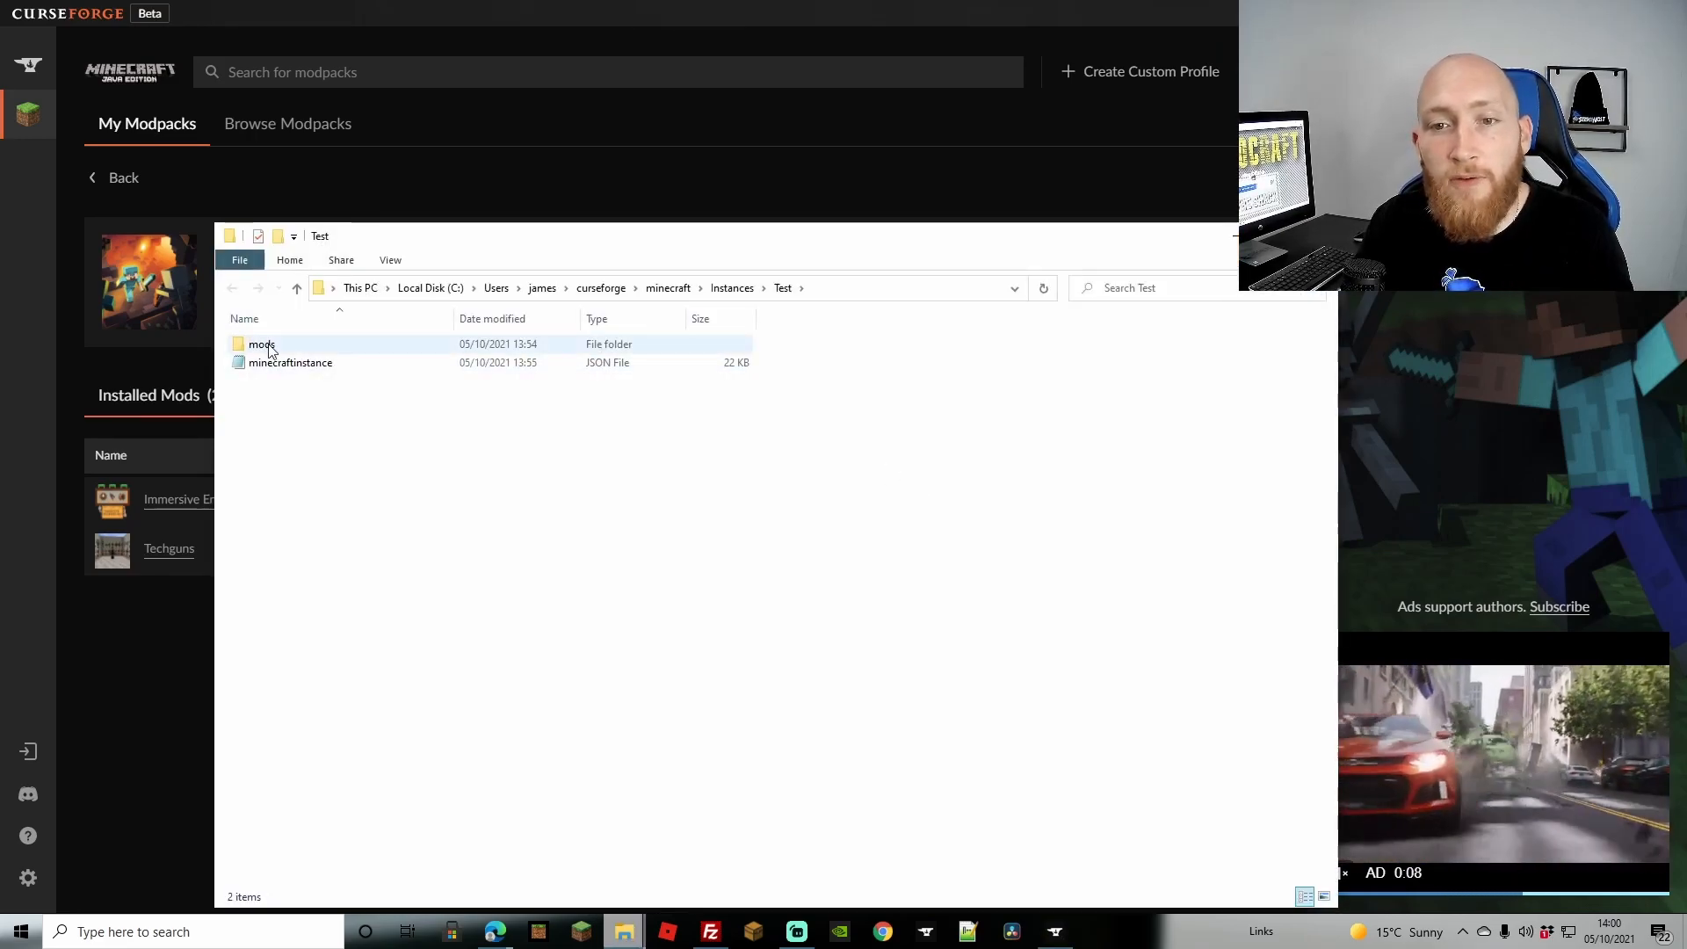
left_click(264, 345)
double_click(272, 352)
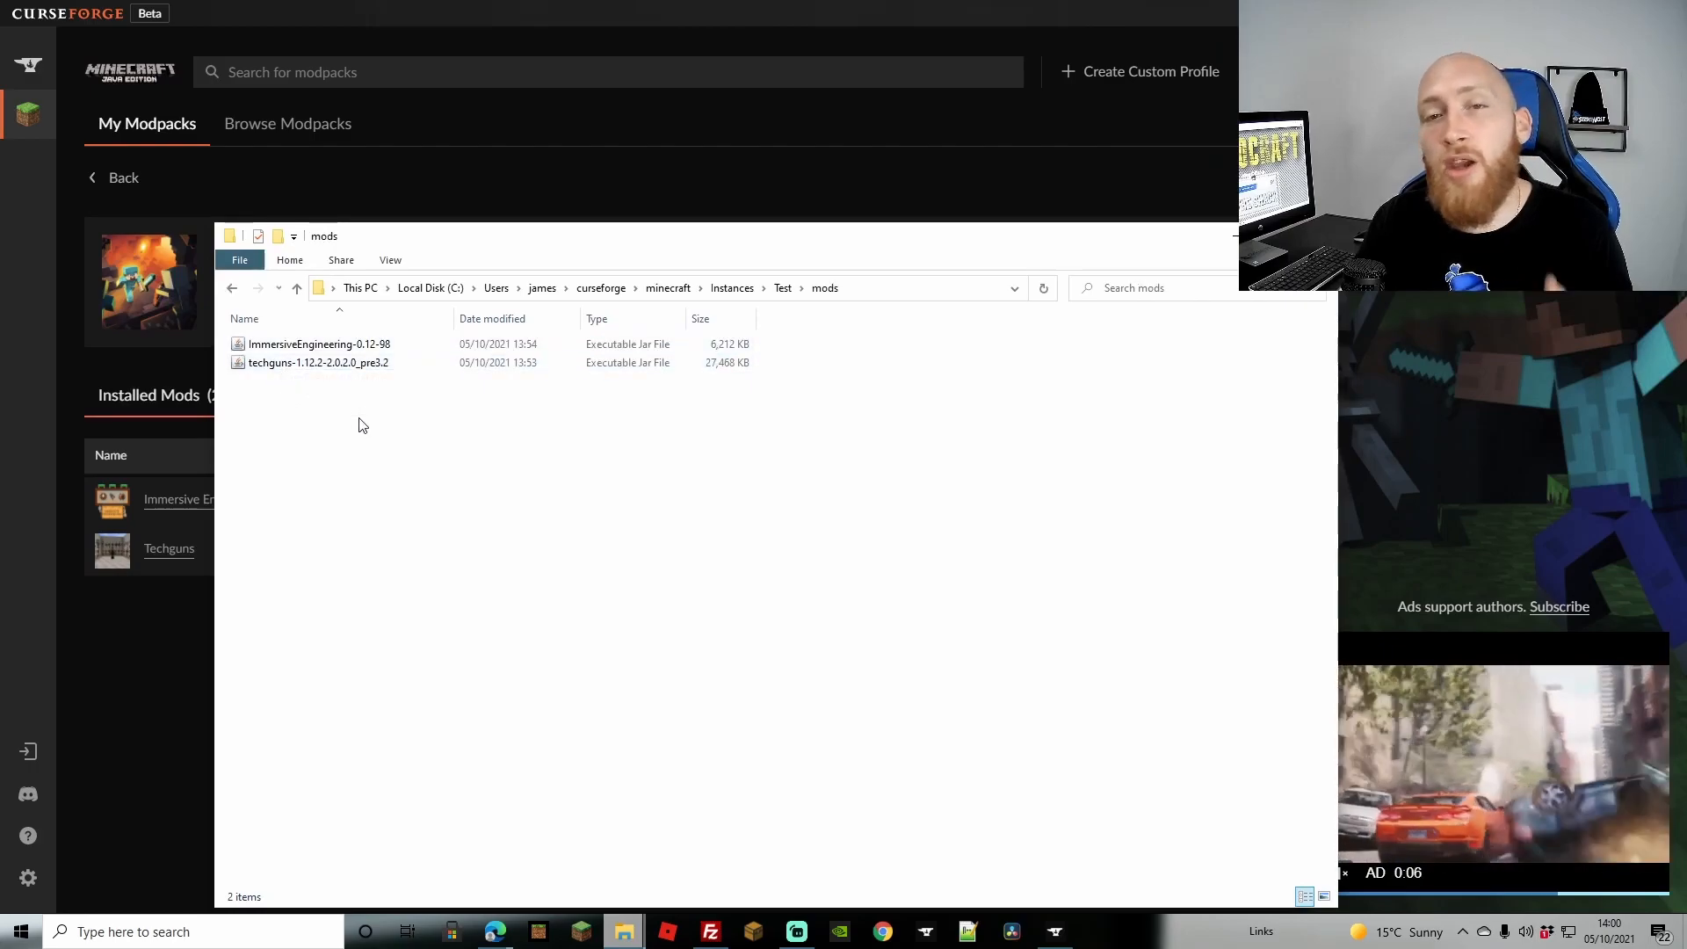
left_click_drag(361, 393, 300, 349)
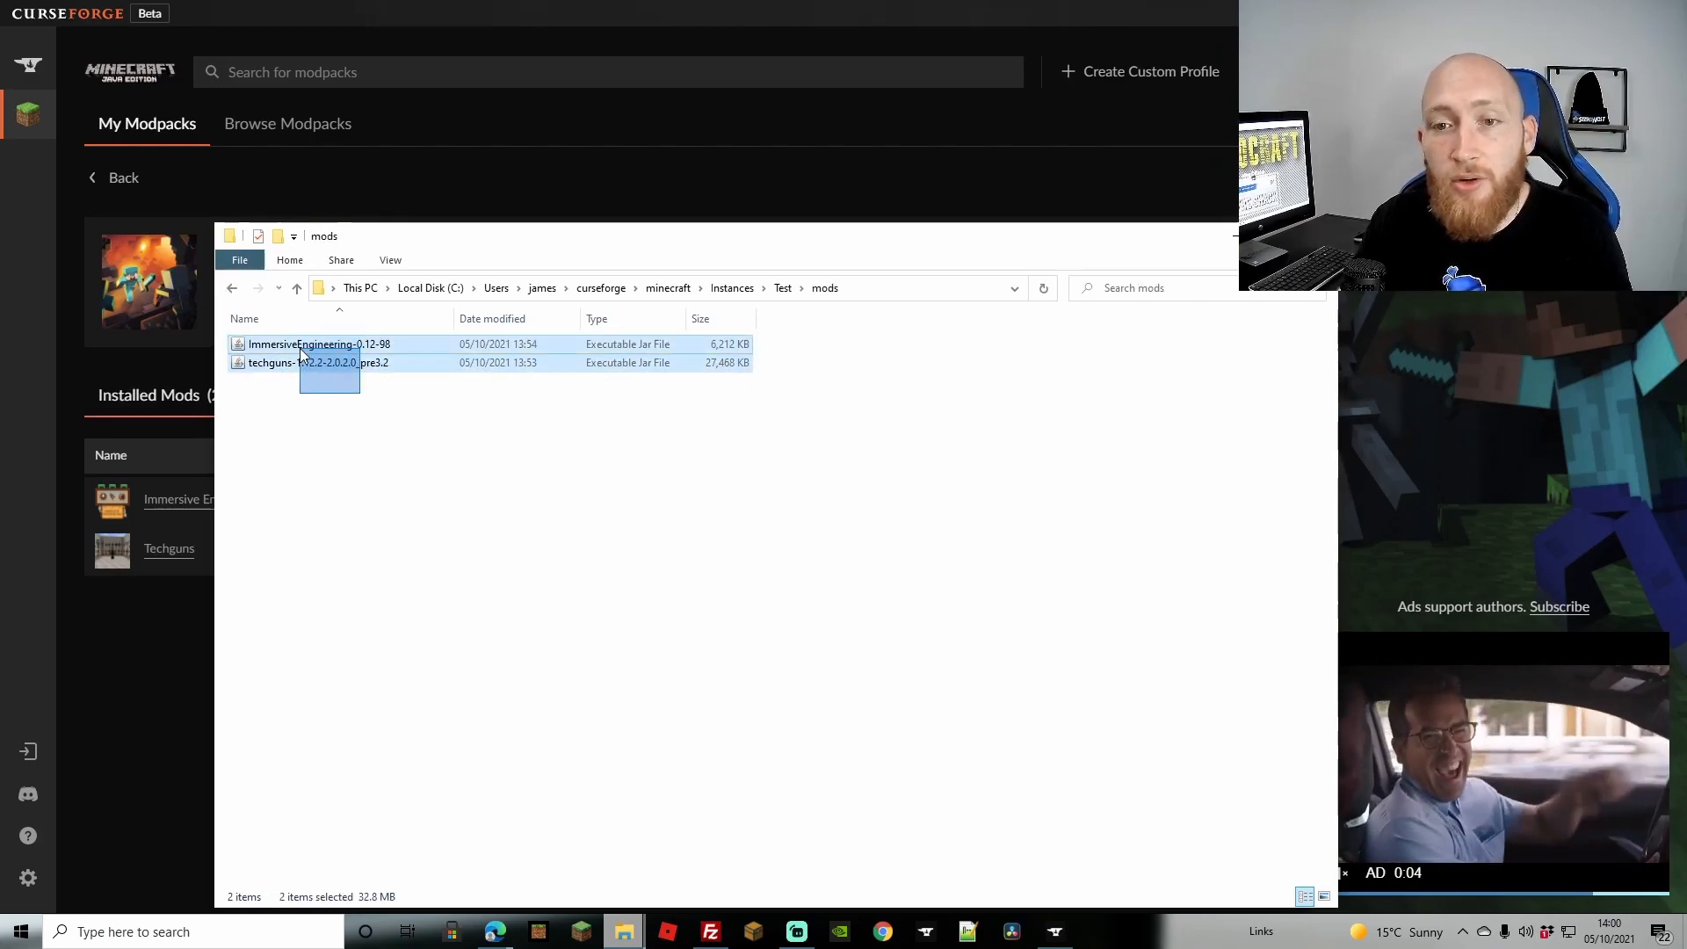
right_click(299, 349)
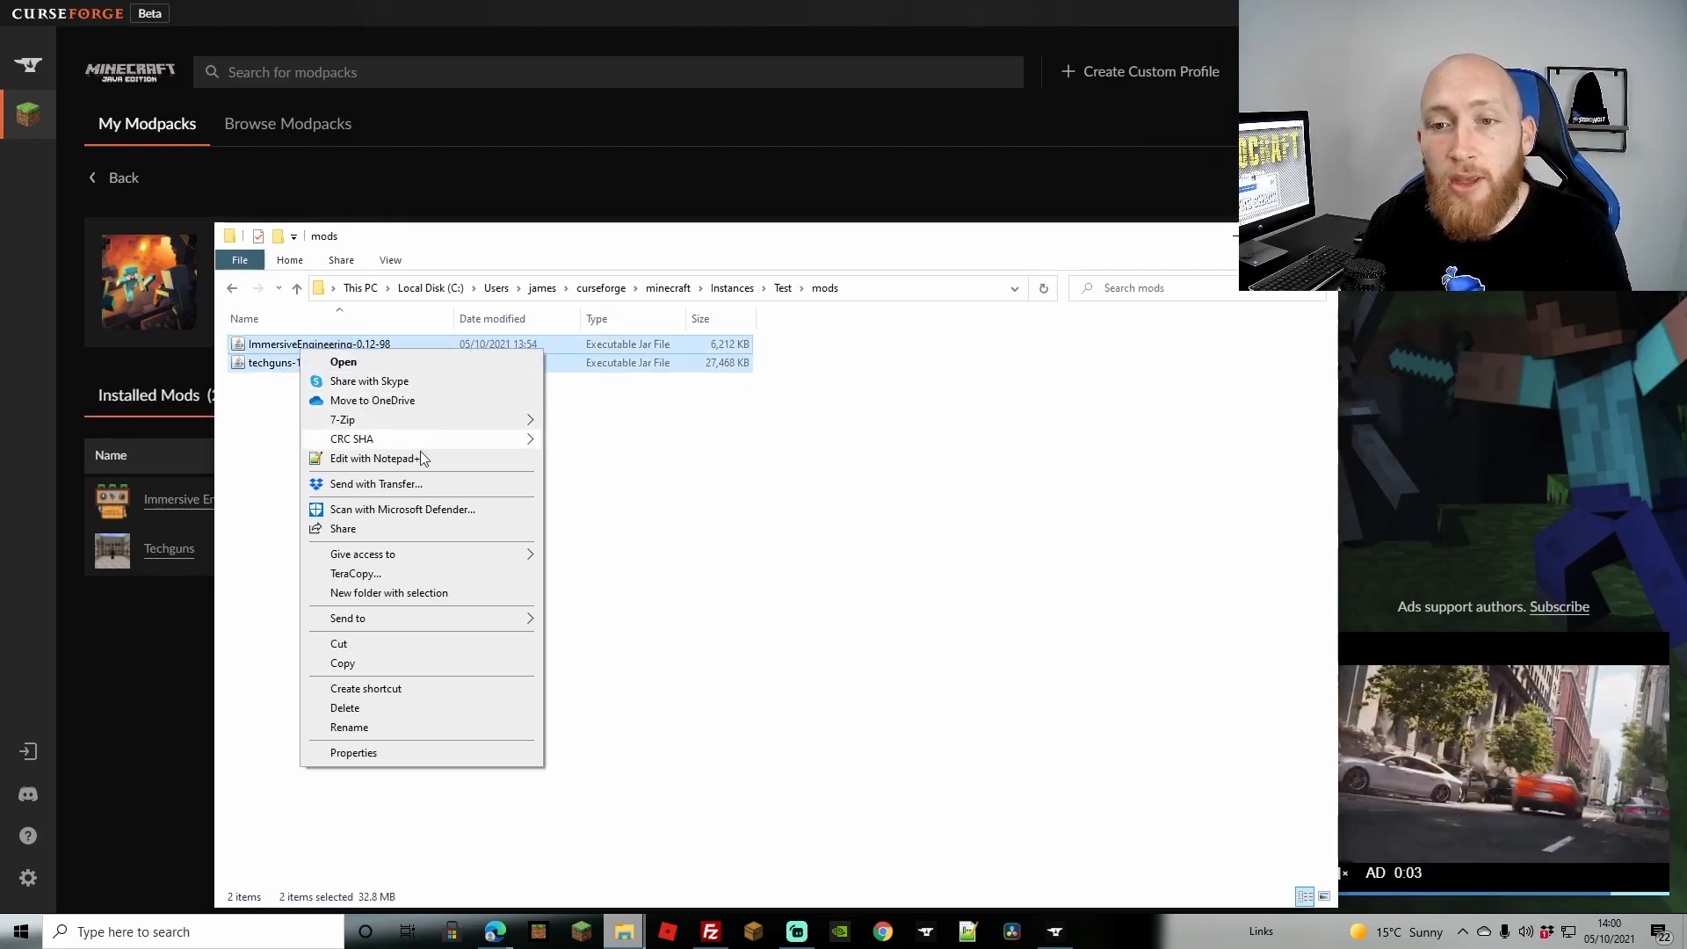
left_click(347, 665)
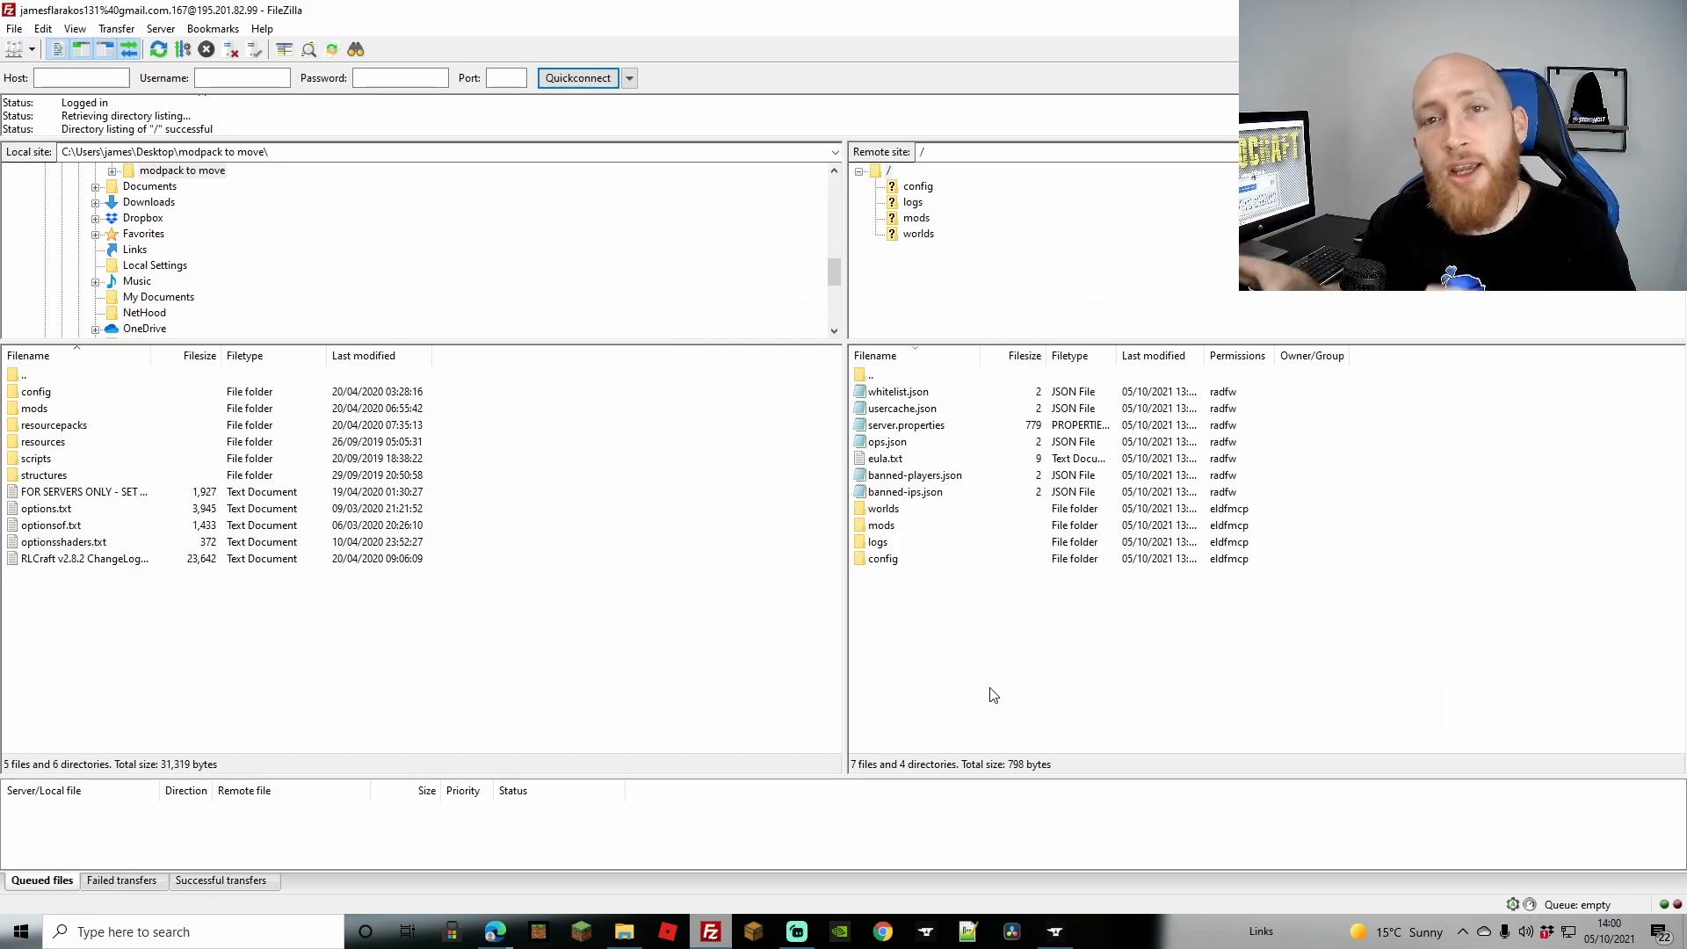
In FileZilla, upload the ImmersiveEngineering and techguns jar files from the local Desktop to the server's mods folder.
double_click(905, 527)
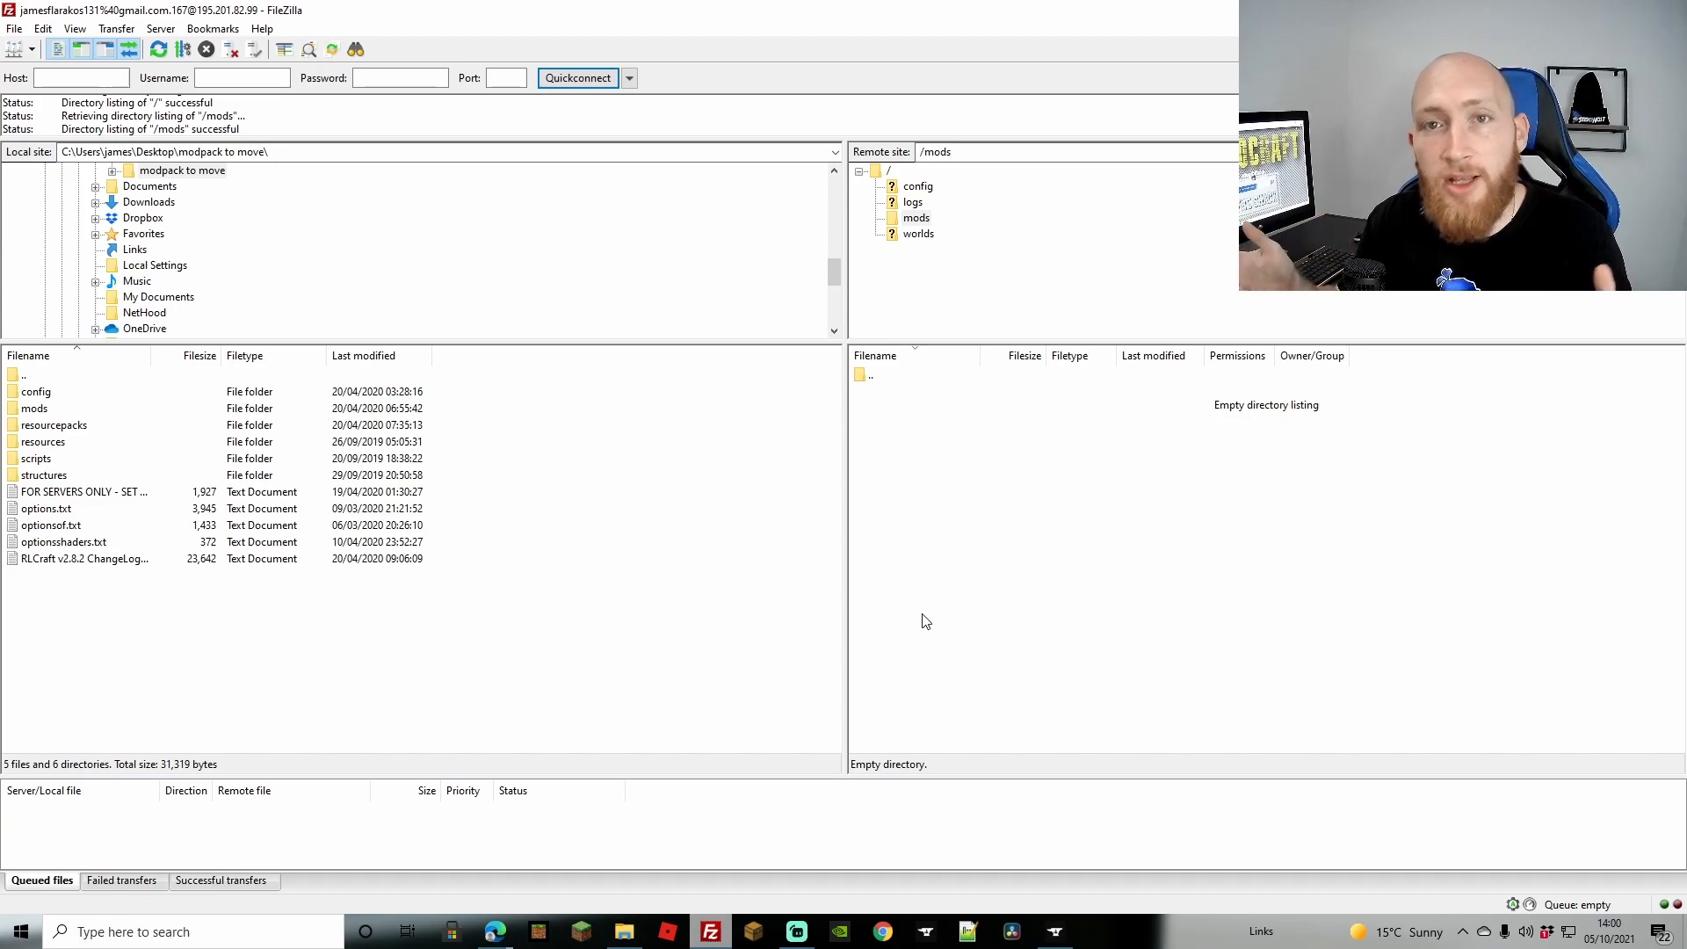
scroll(145, 230, "up", 5)
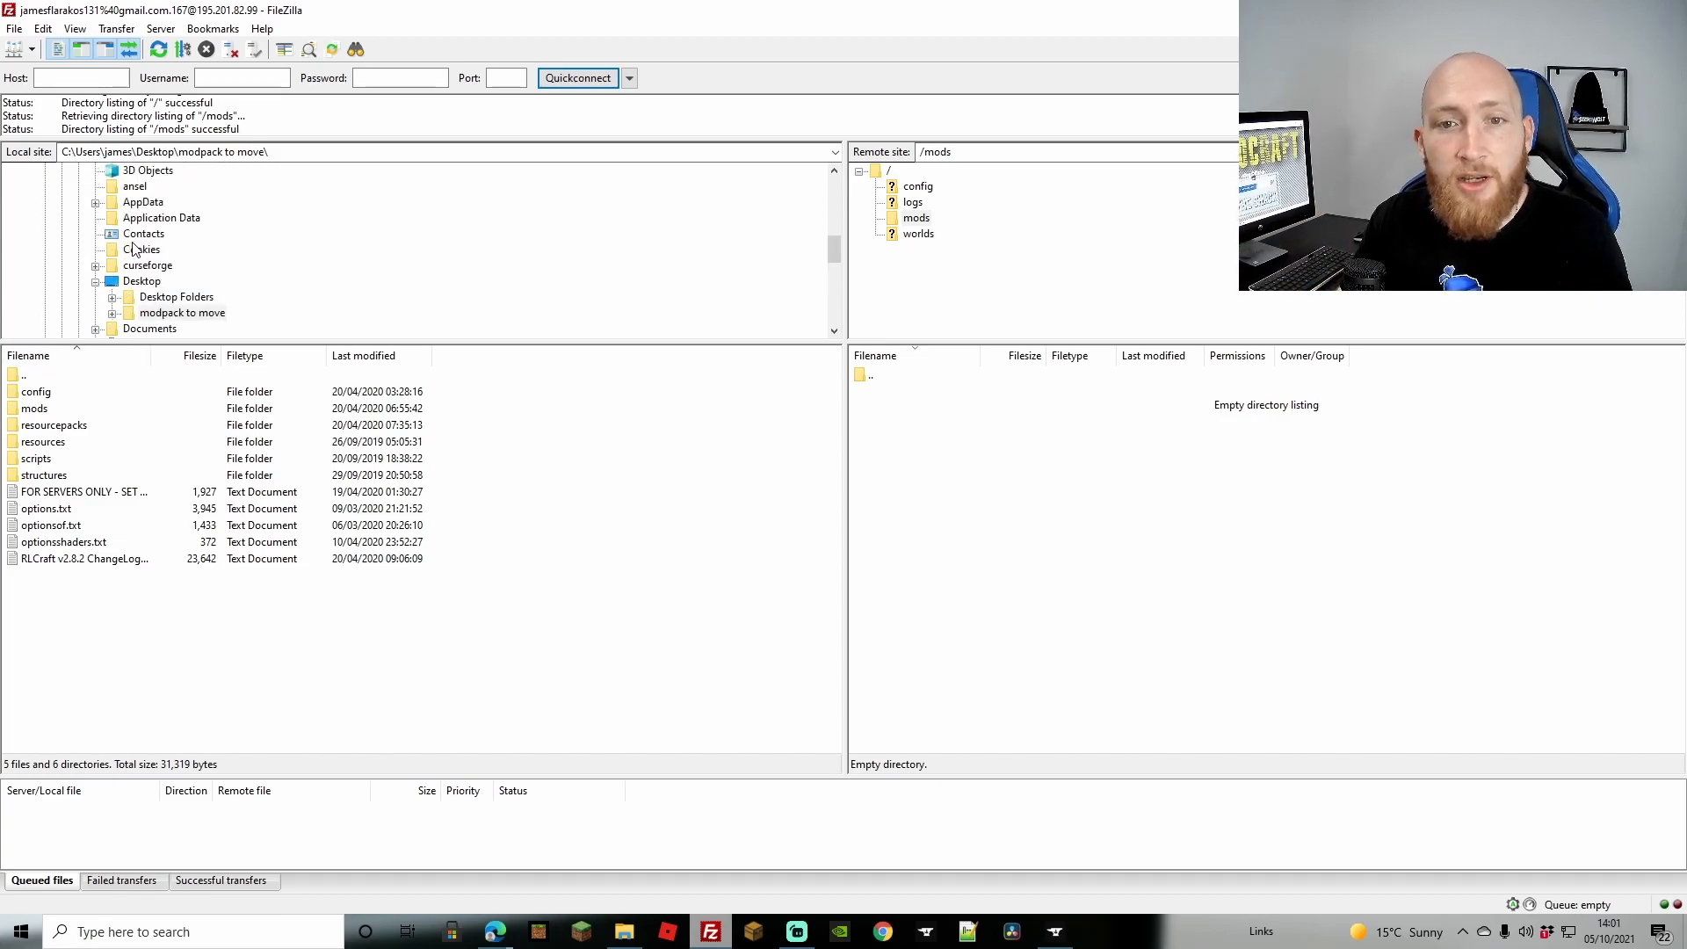
scroll(141, 285, "down", 1)
left_click(141, 283)
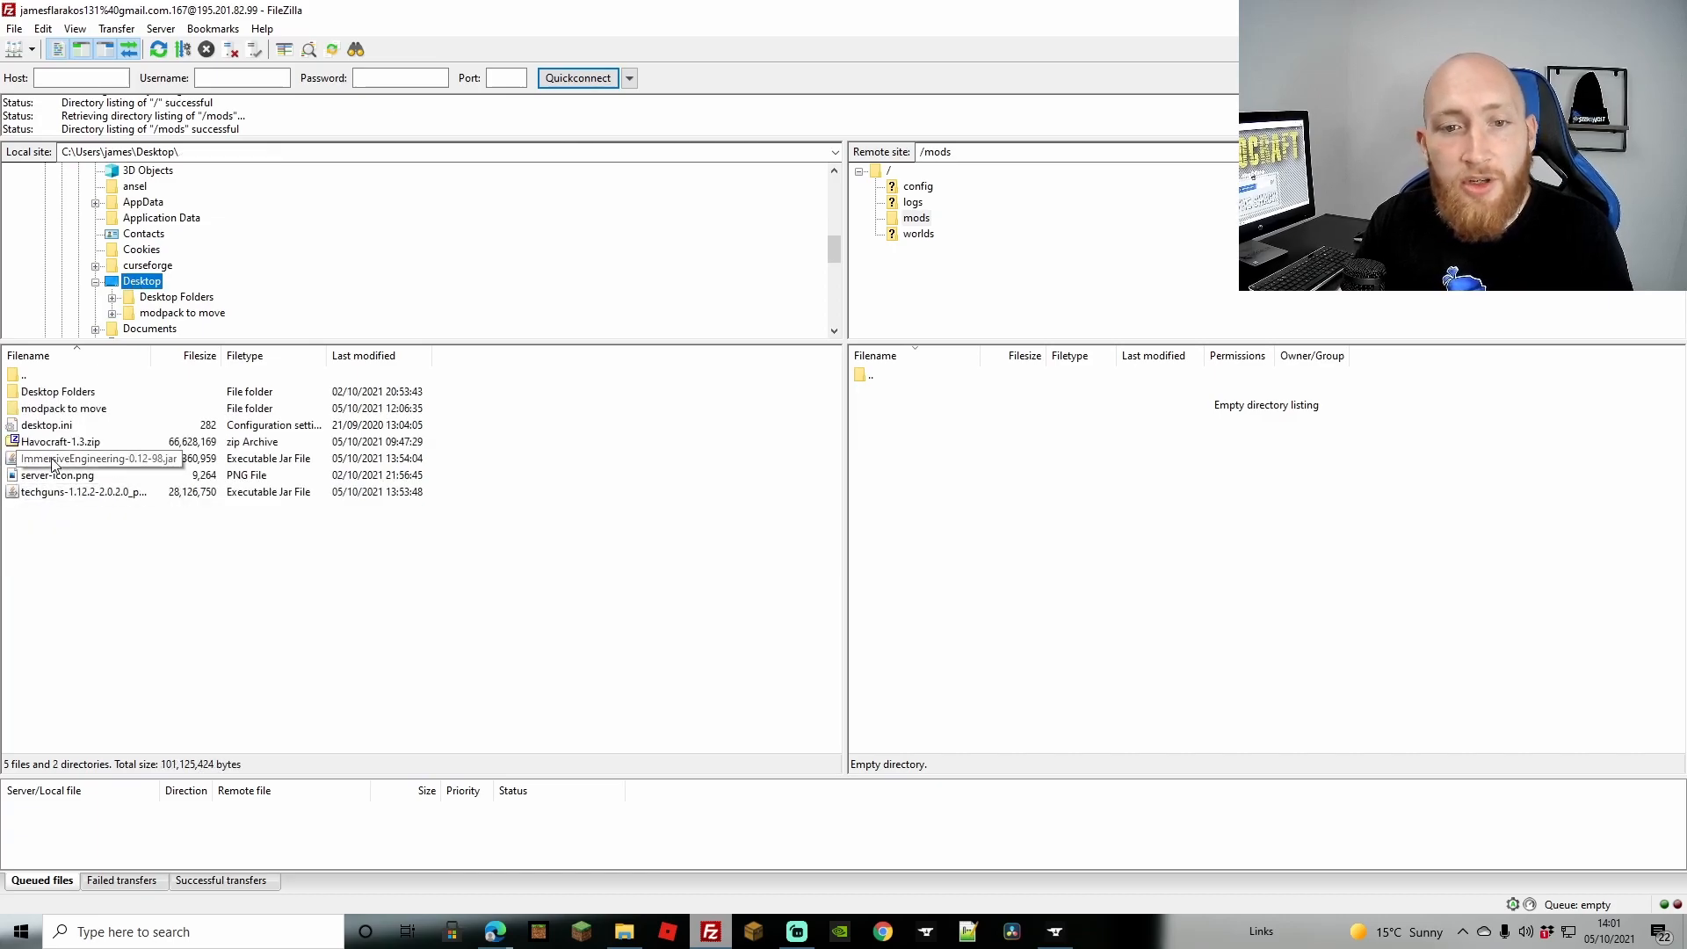
left_click(53, 461)
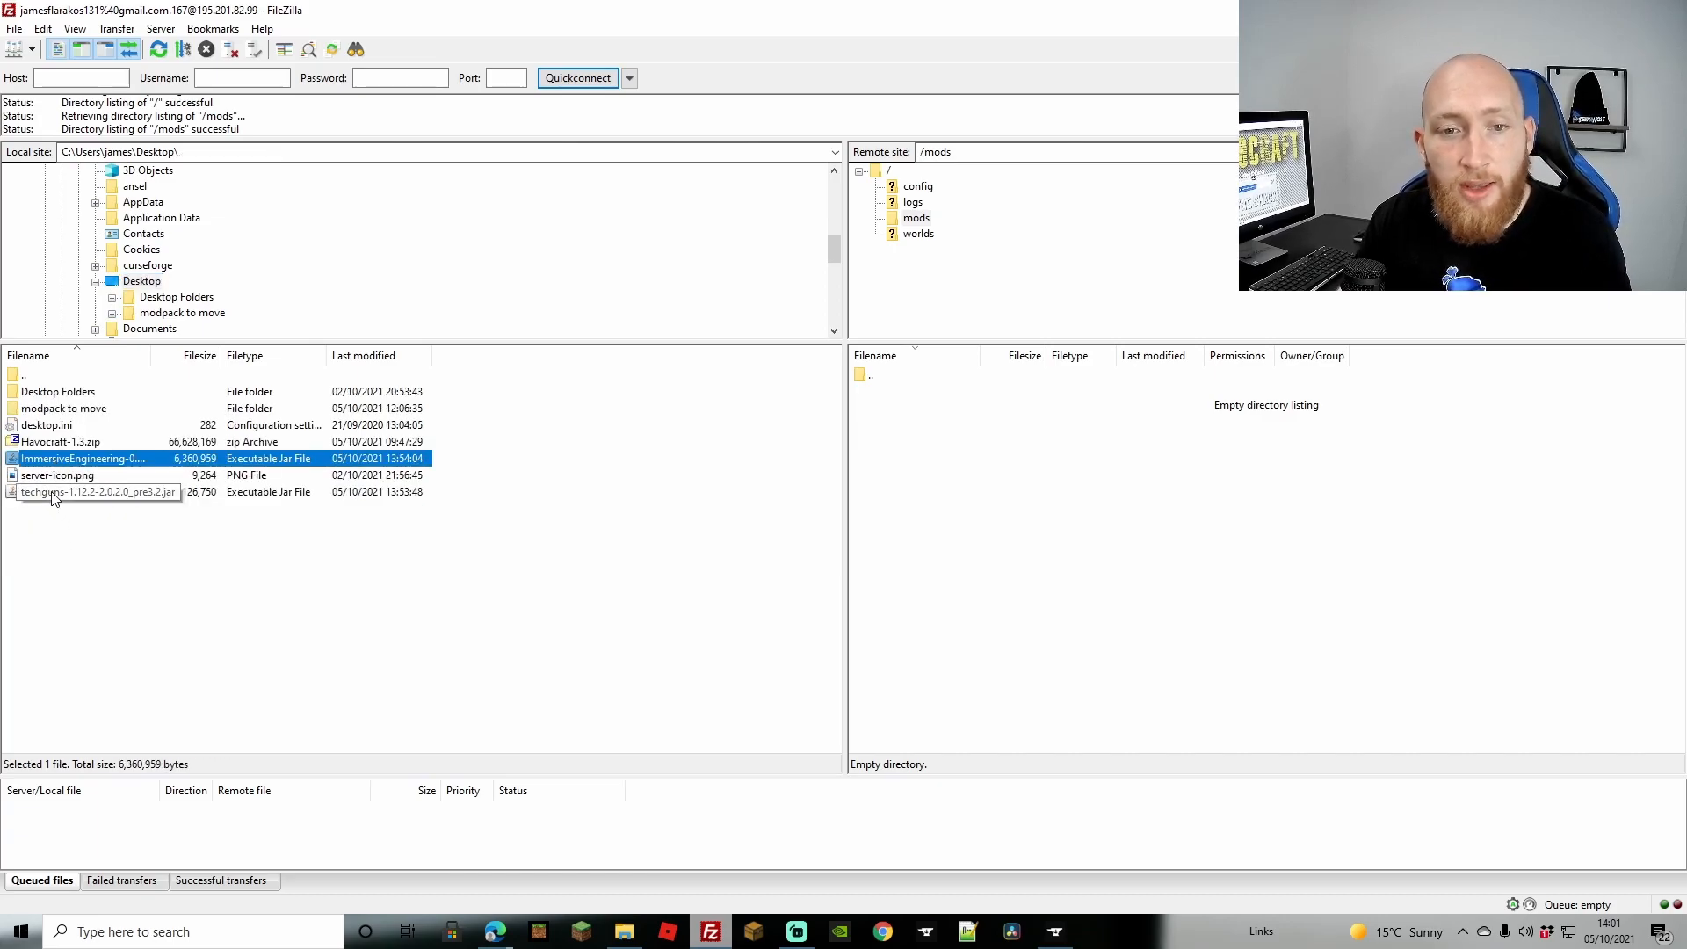
left_click(52, 494, "ctrl")
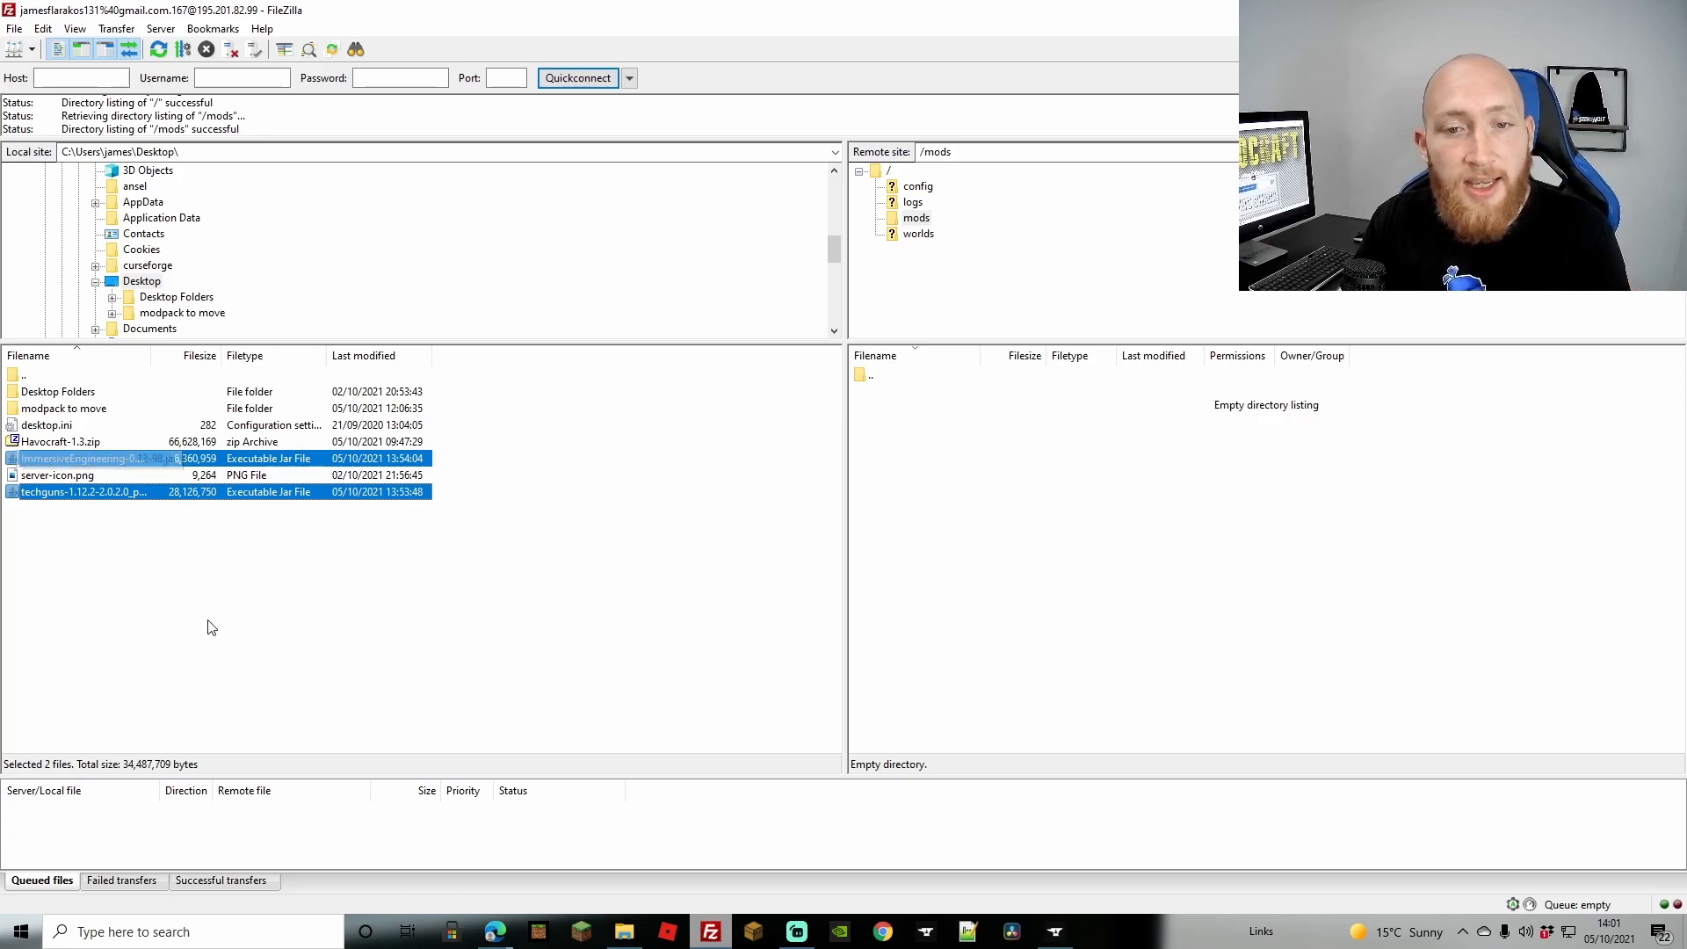
left_click_drag(110, 495, 1169, 612)
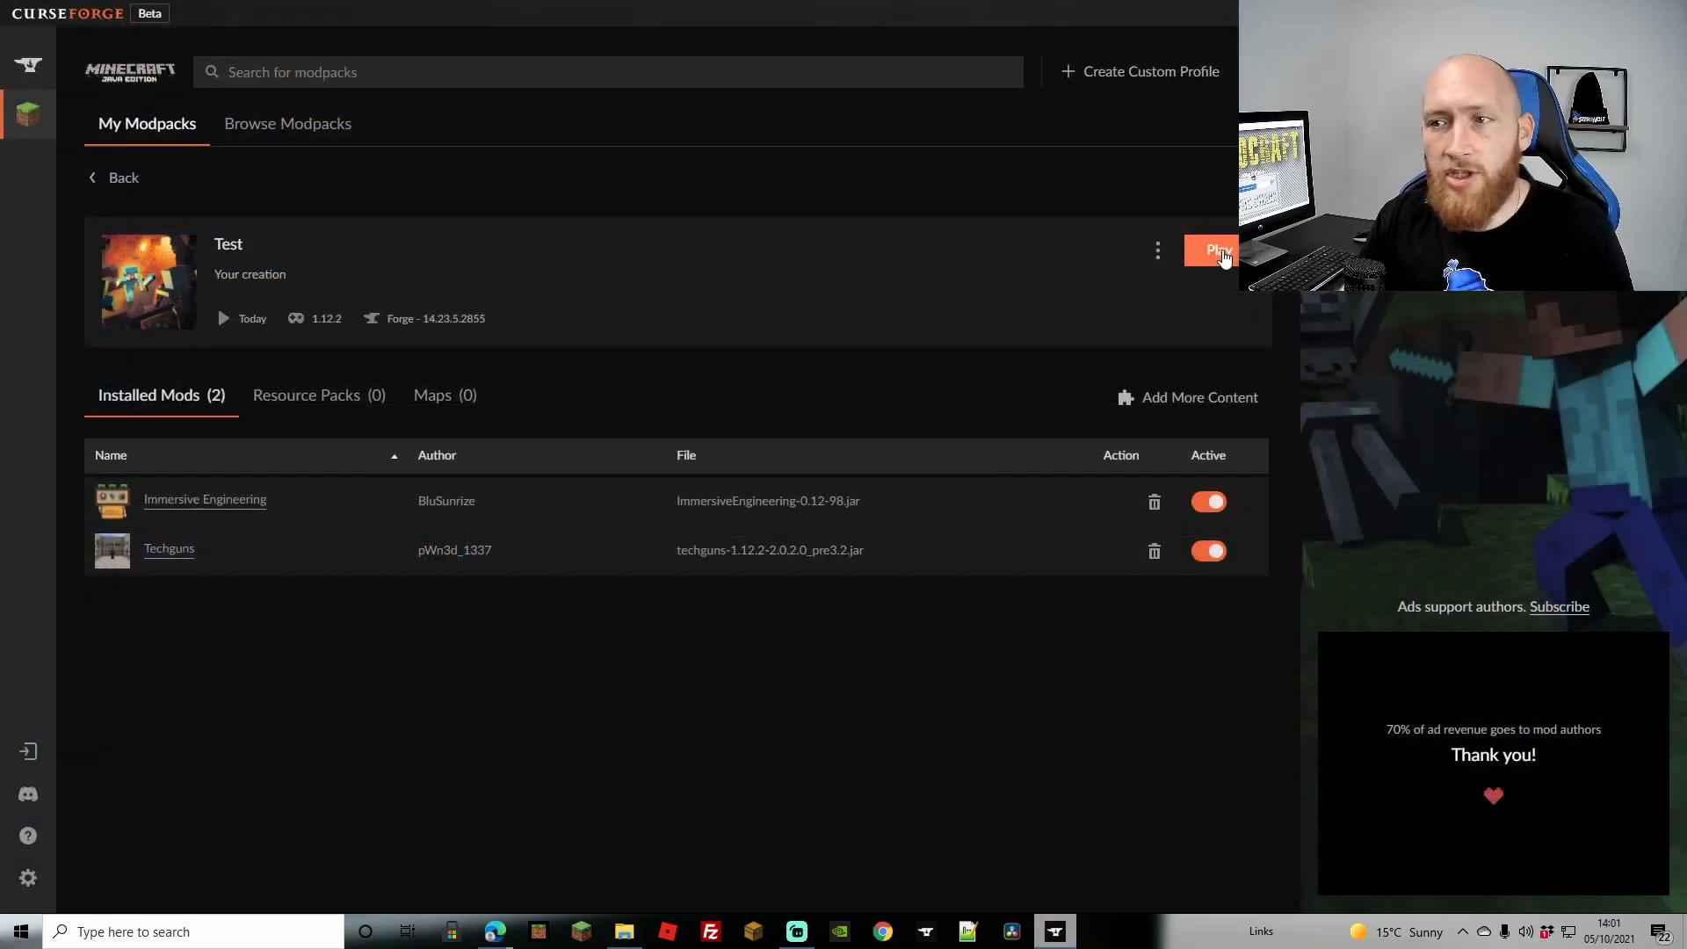
Launch Minecraft from the CurseForge Test profile, accepting the modified-installation risks and disabling further warnings for this installation.
left_click(1222, 253)
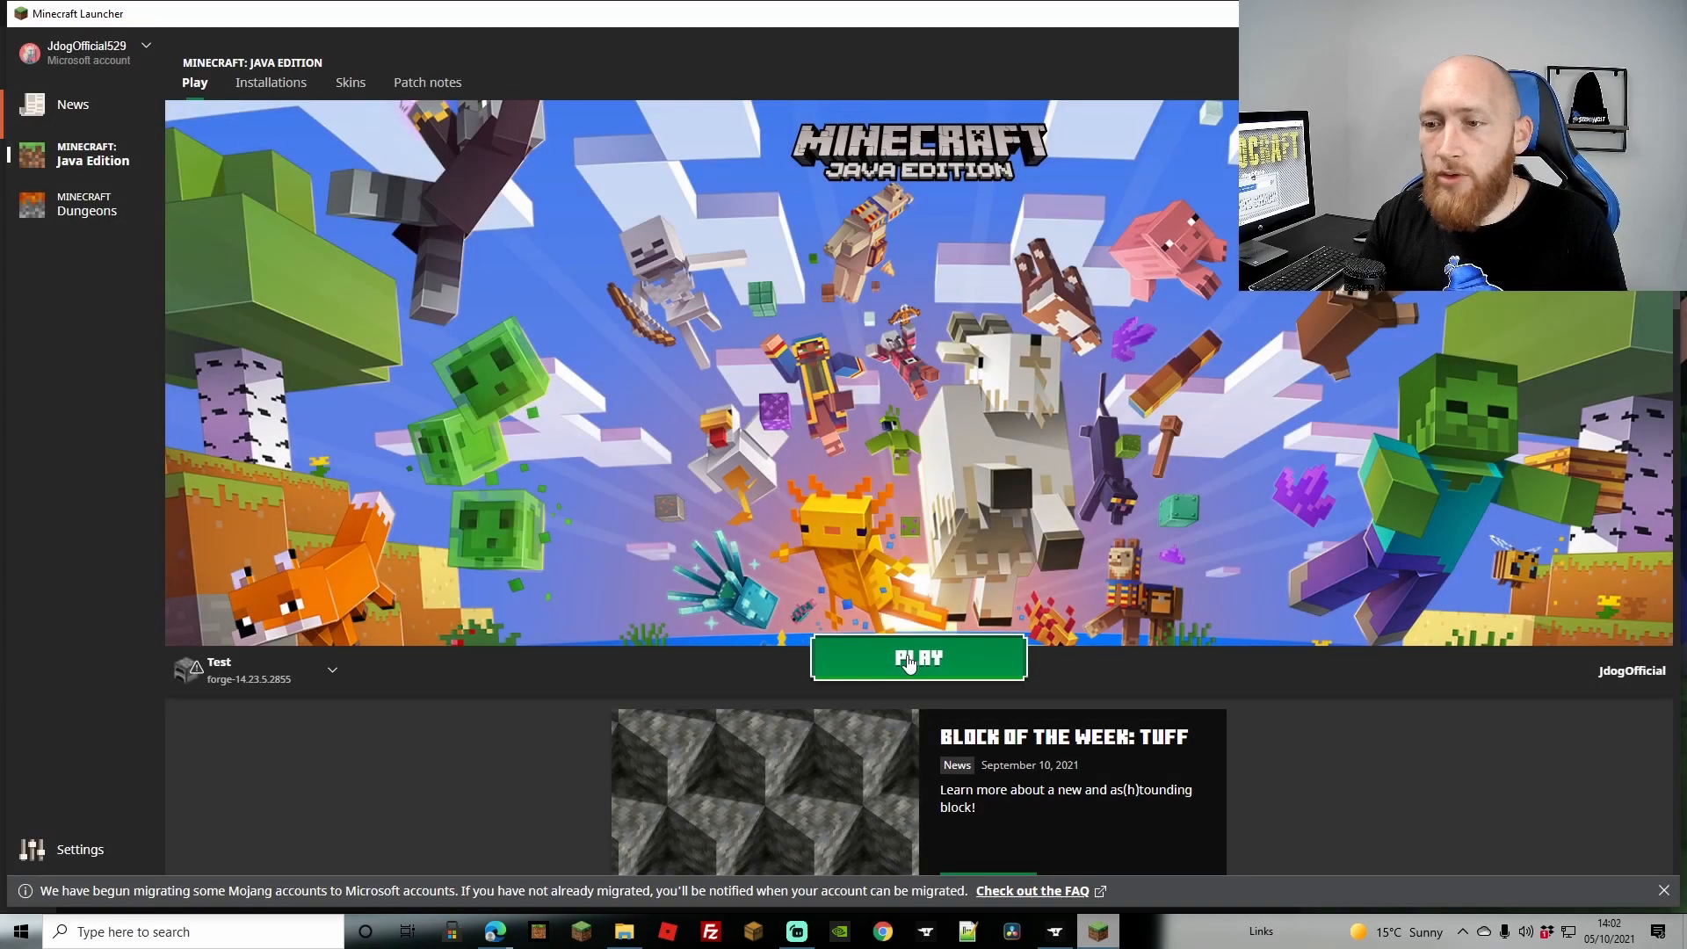
left_click(909, 659)
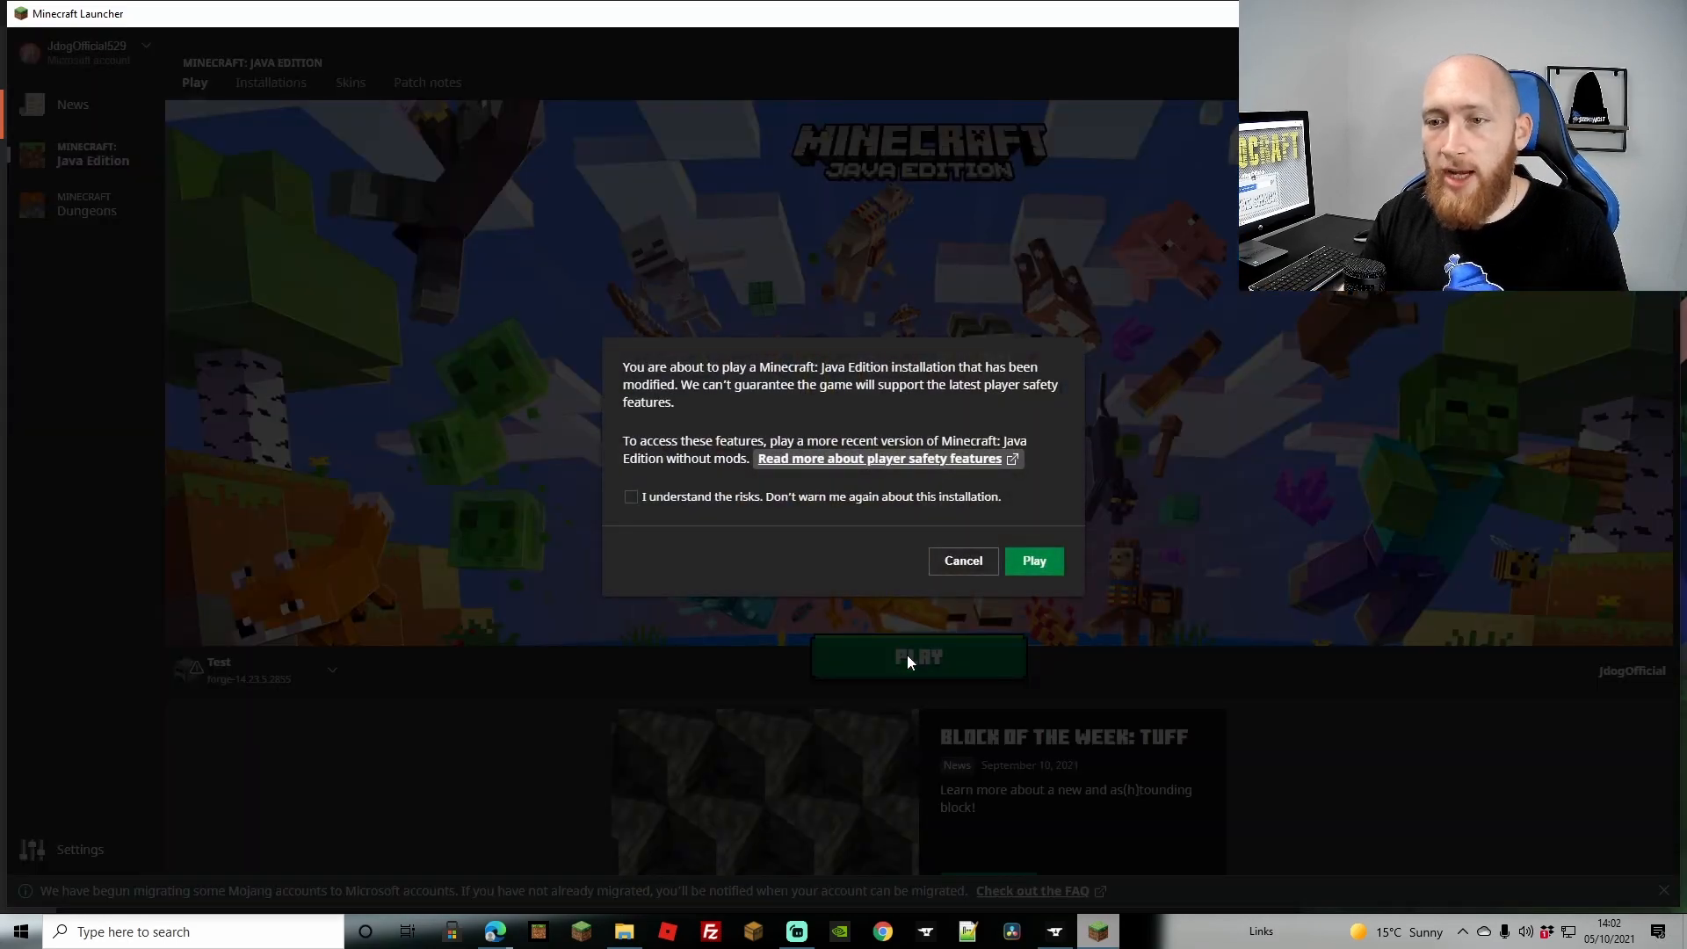
left_click(631, 496)
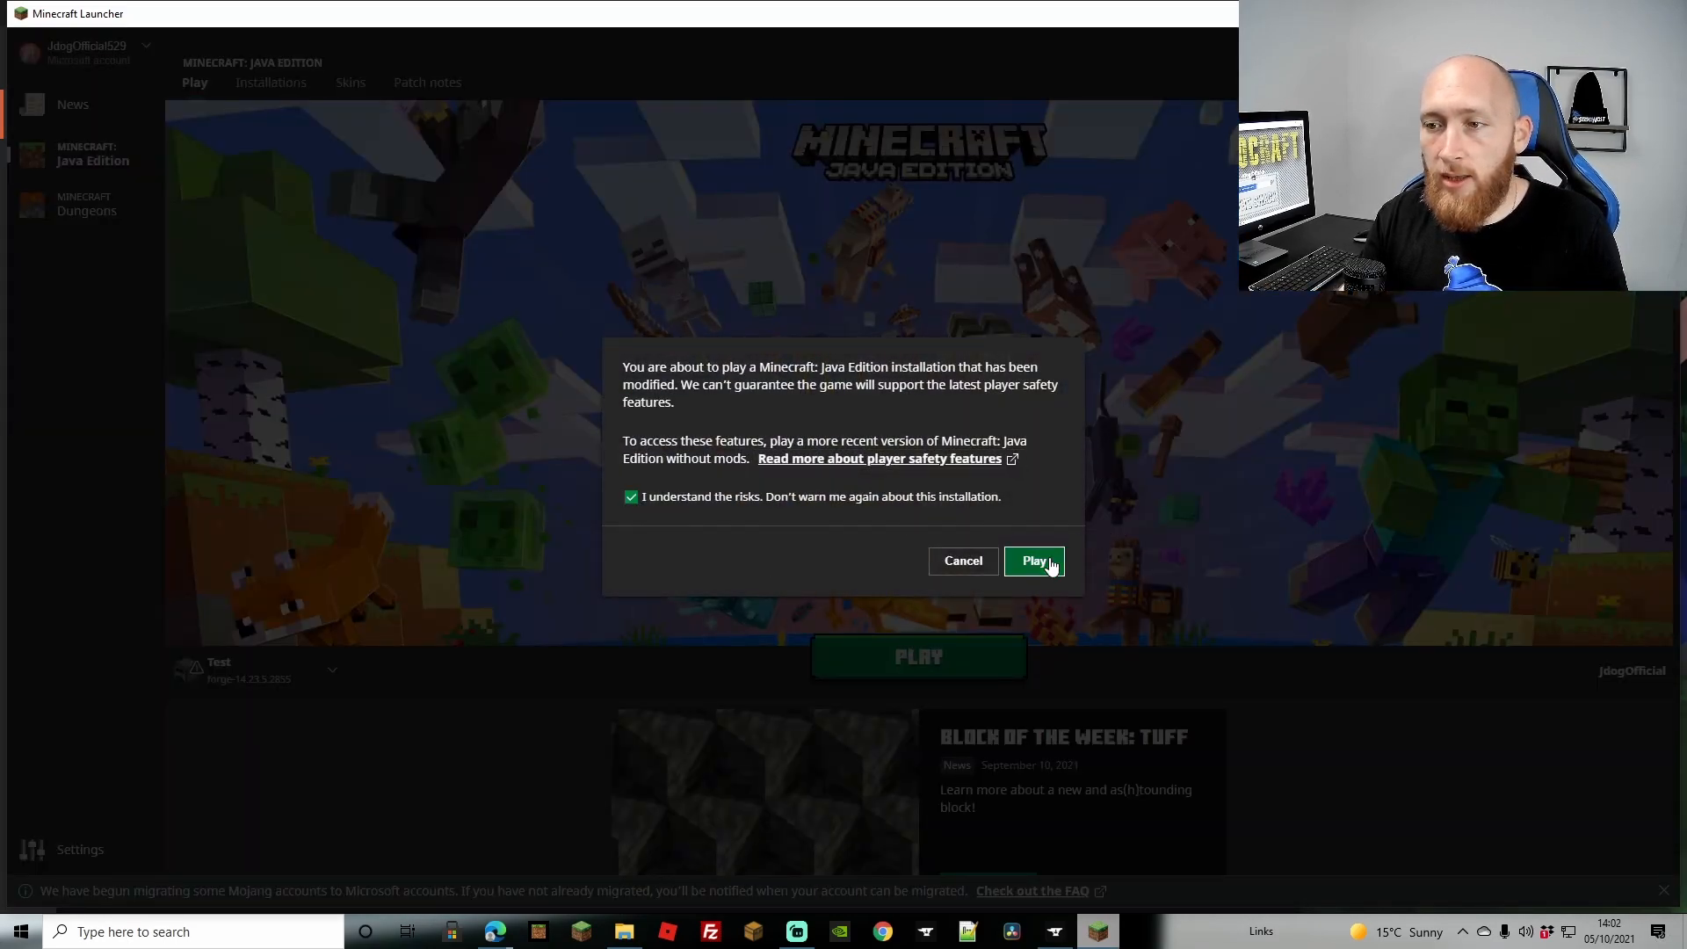
left_click(1034, 561)
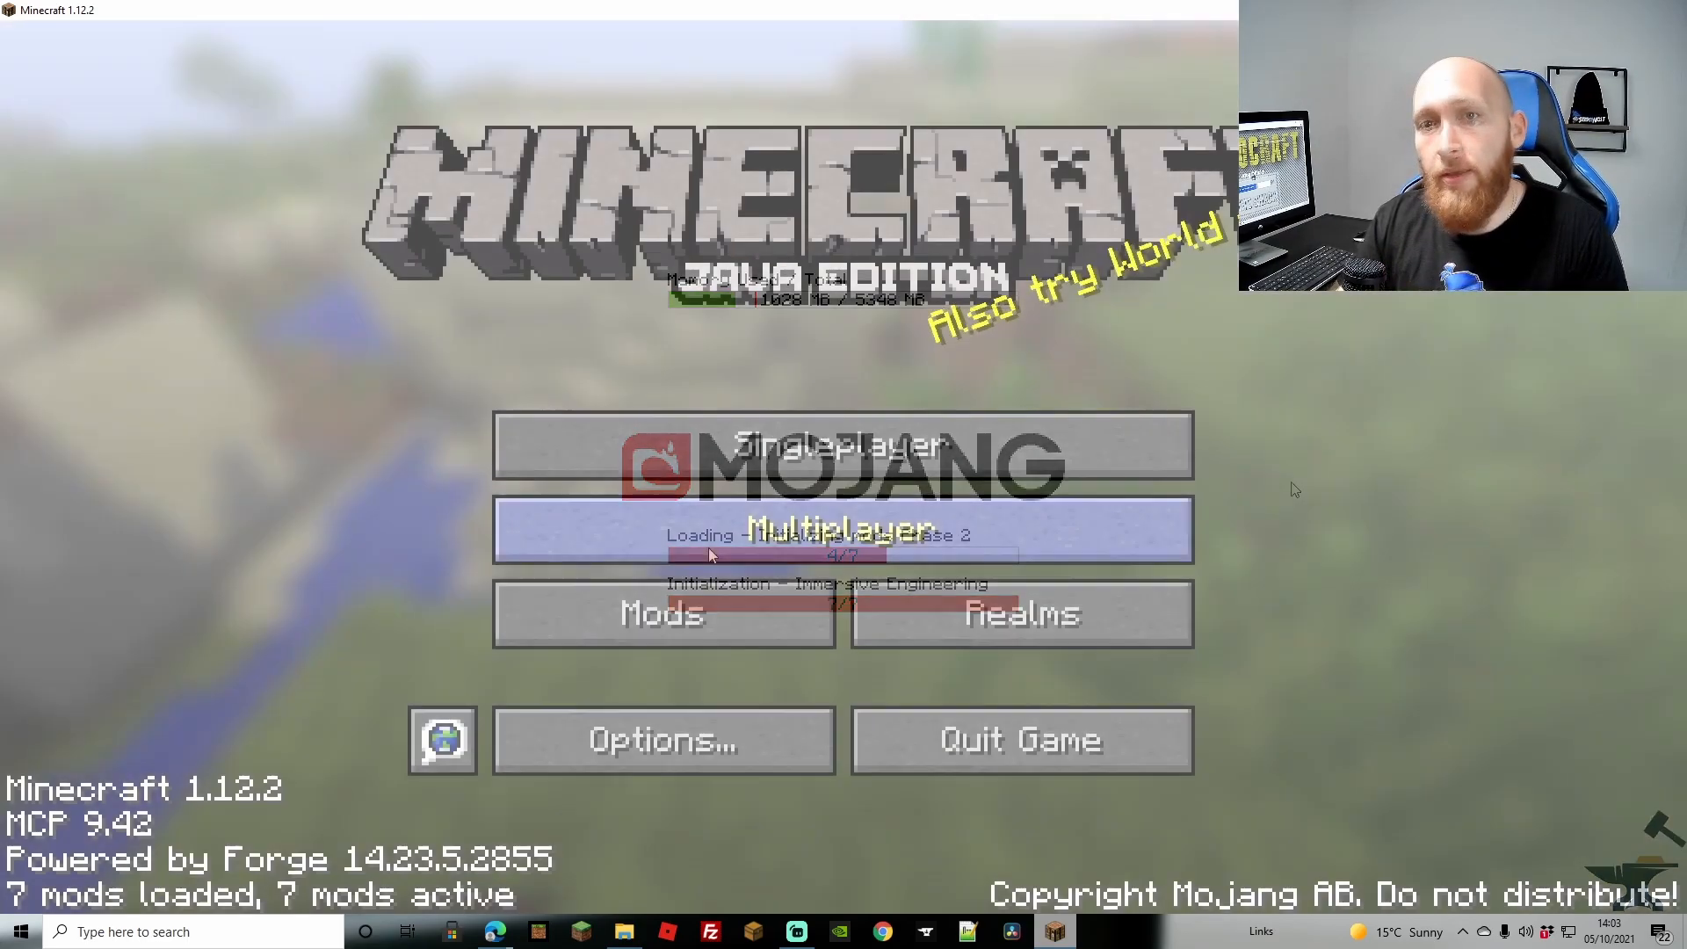
Check the game's mod list for Techguns and Immersive Engineering, and return to the title screen.
left_click(675, 605)
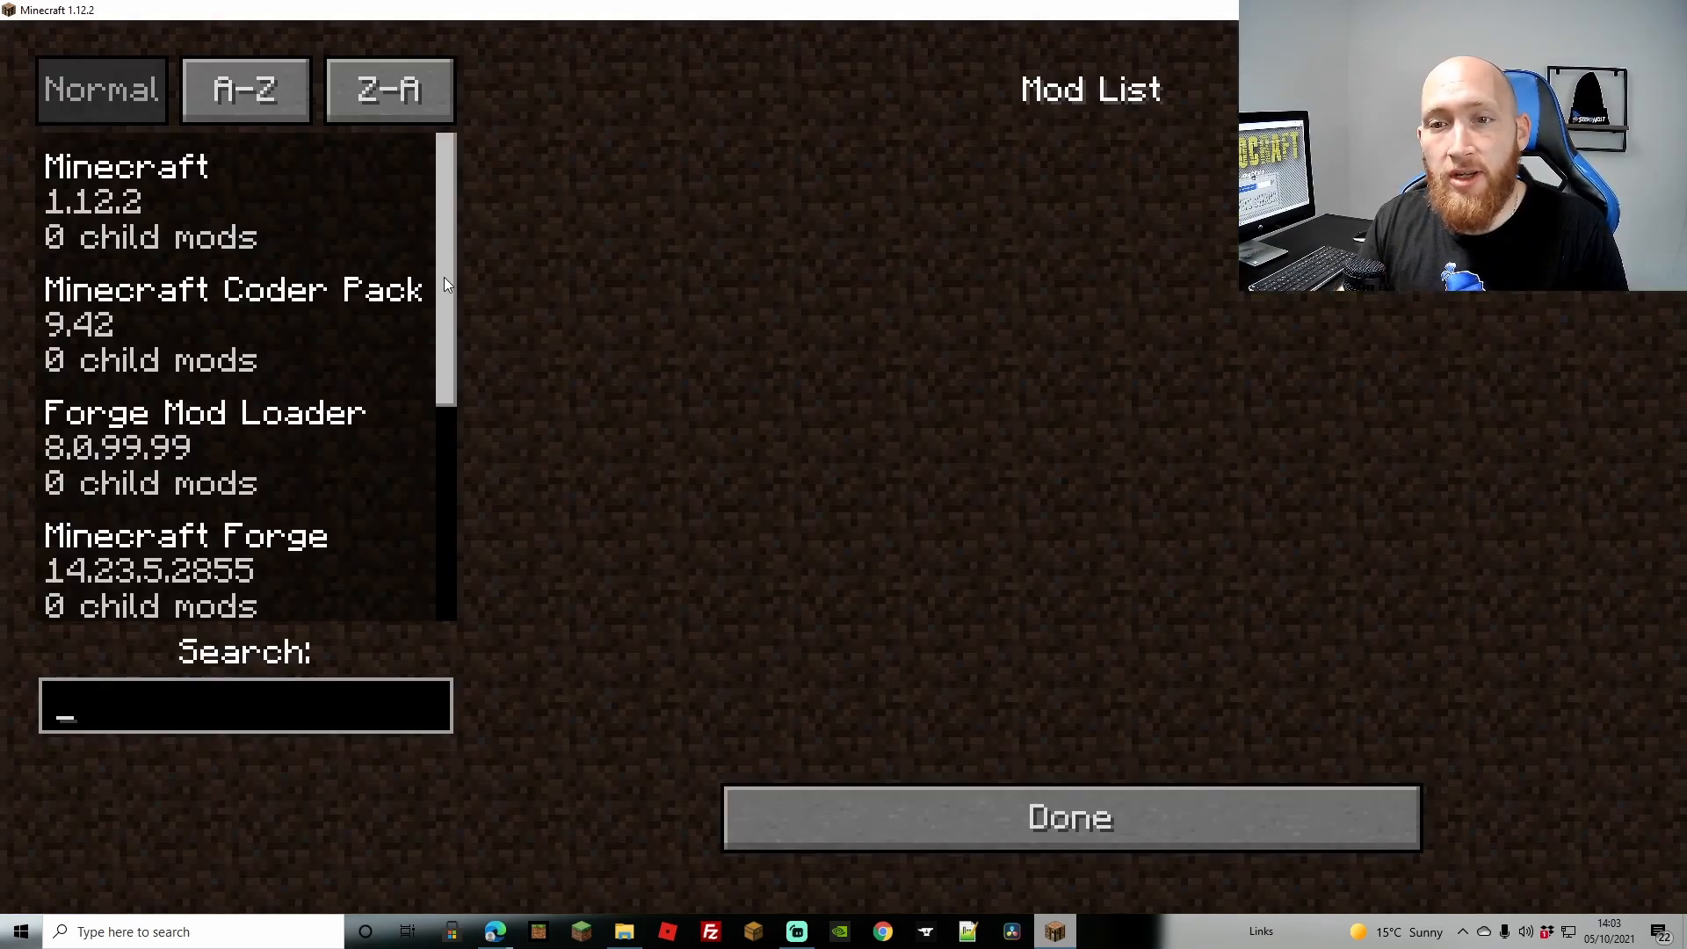
left_click_drag(445, 277, 442, 520)
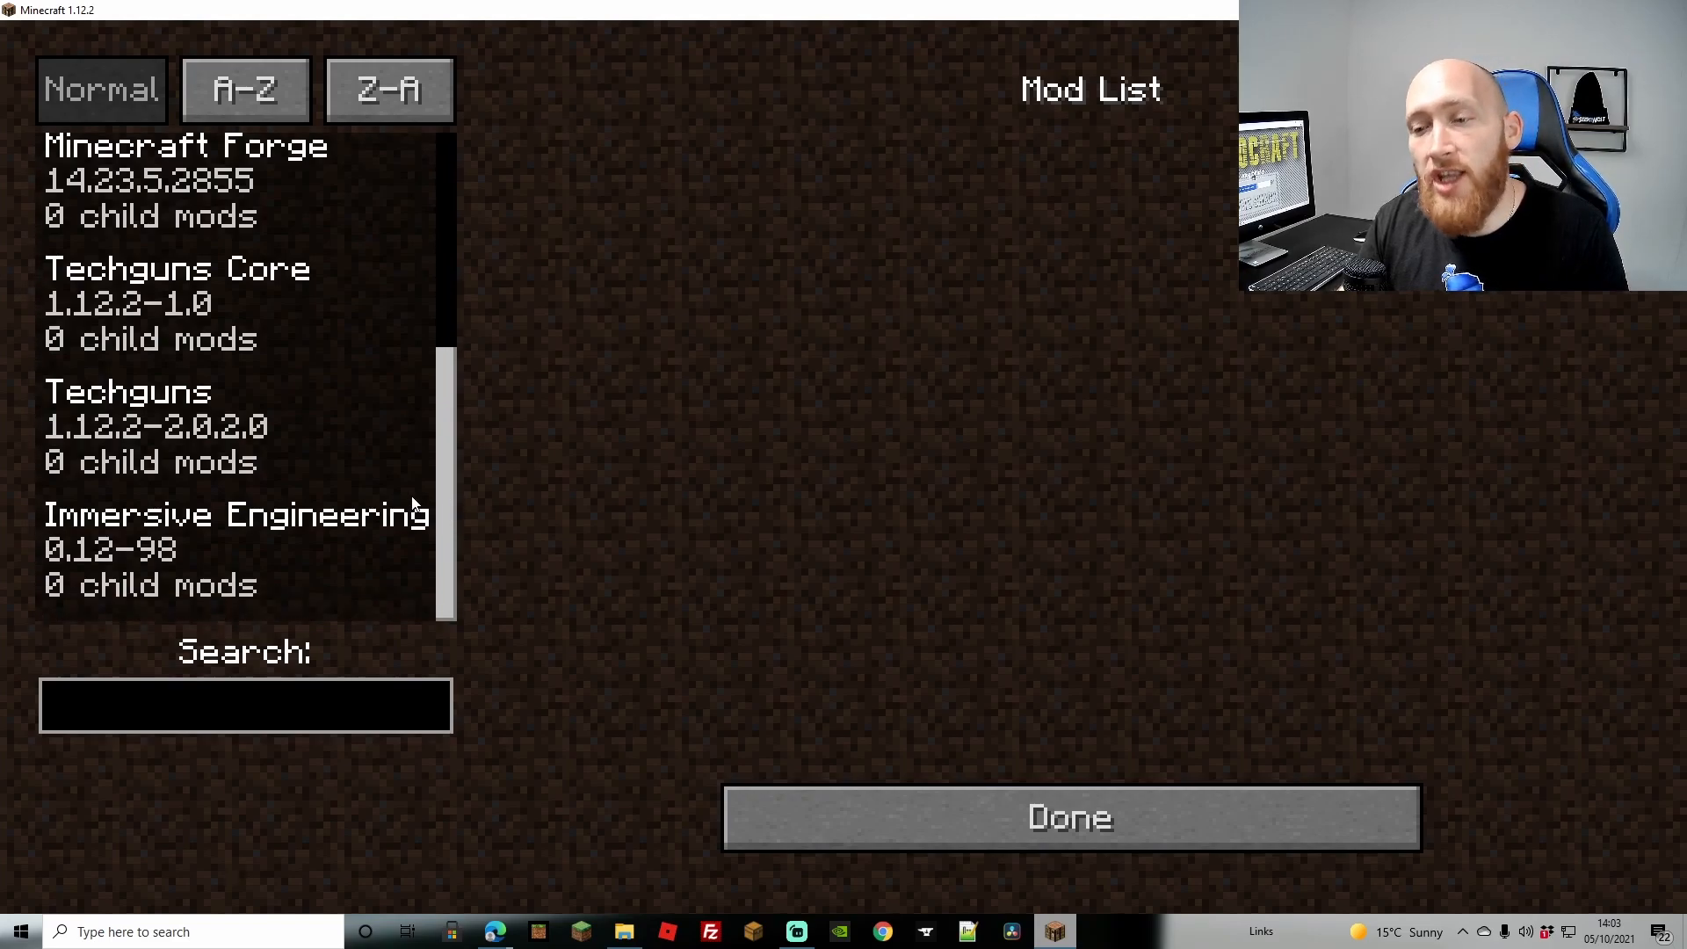
left_click(1121, 804)
Add a multiplayer server named Minecraft Server with the address 195.201.82.99:25575.
left_click(919, 519)
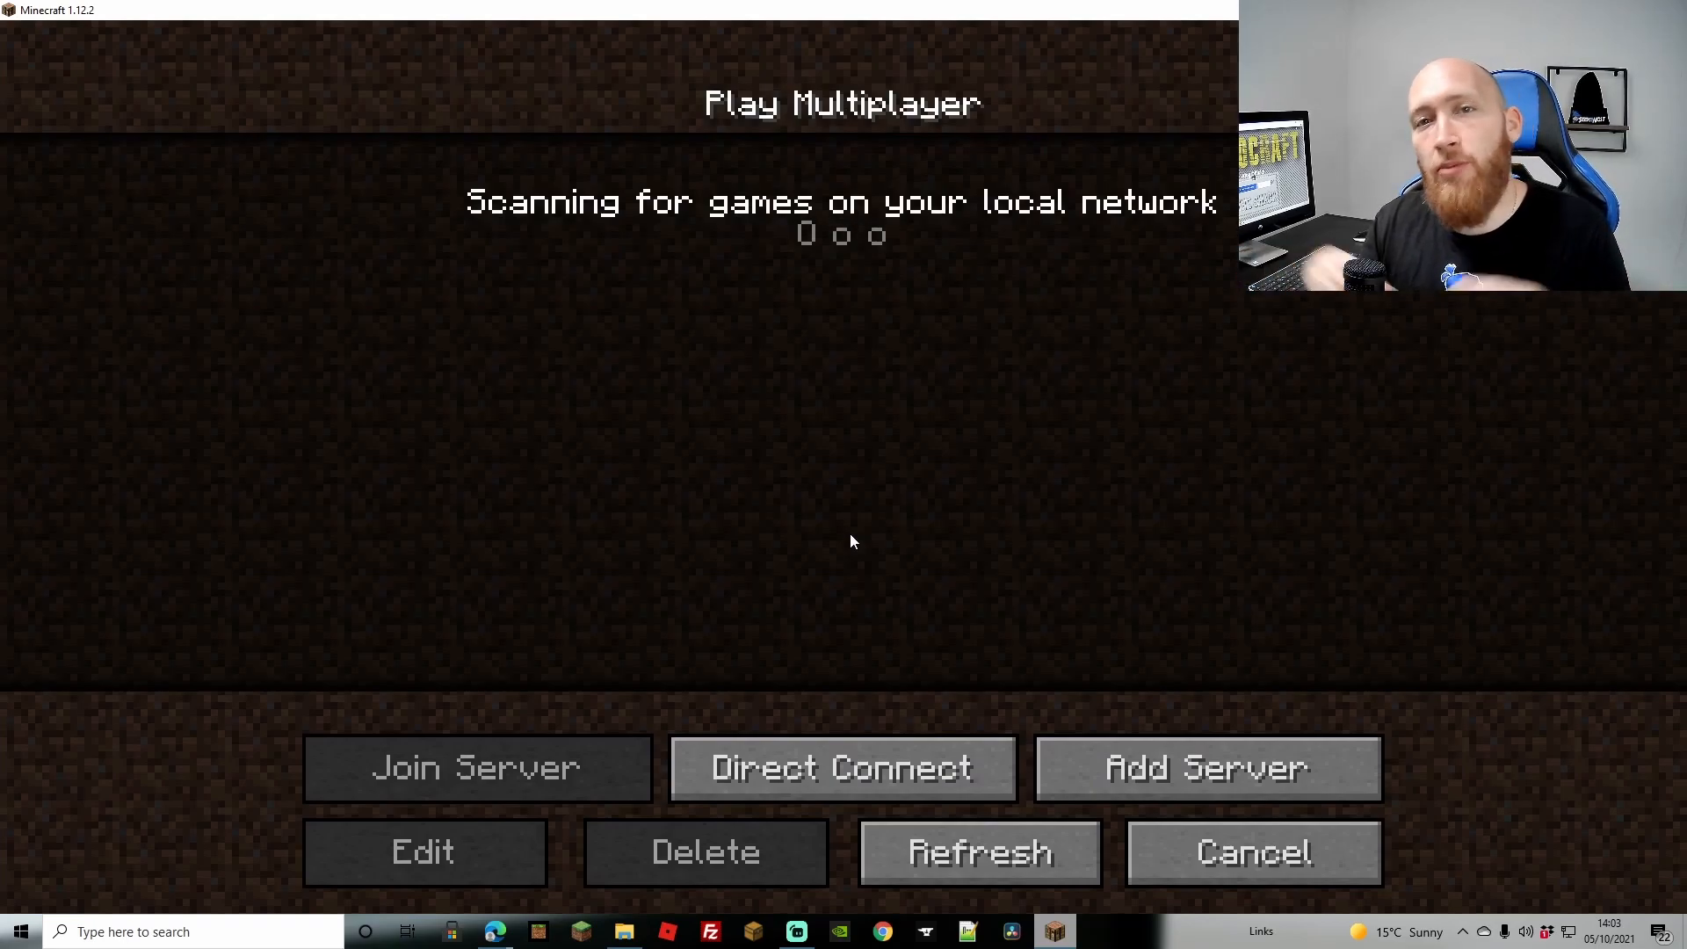
left_click(1283, 767)
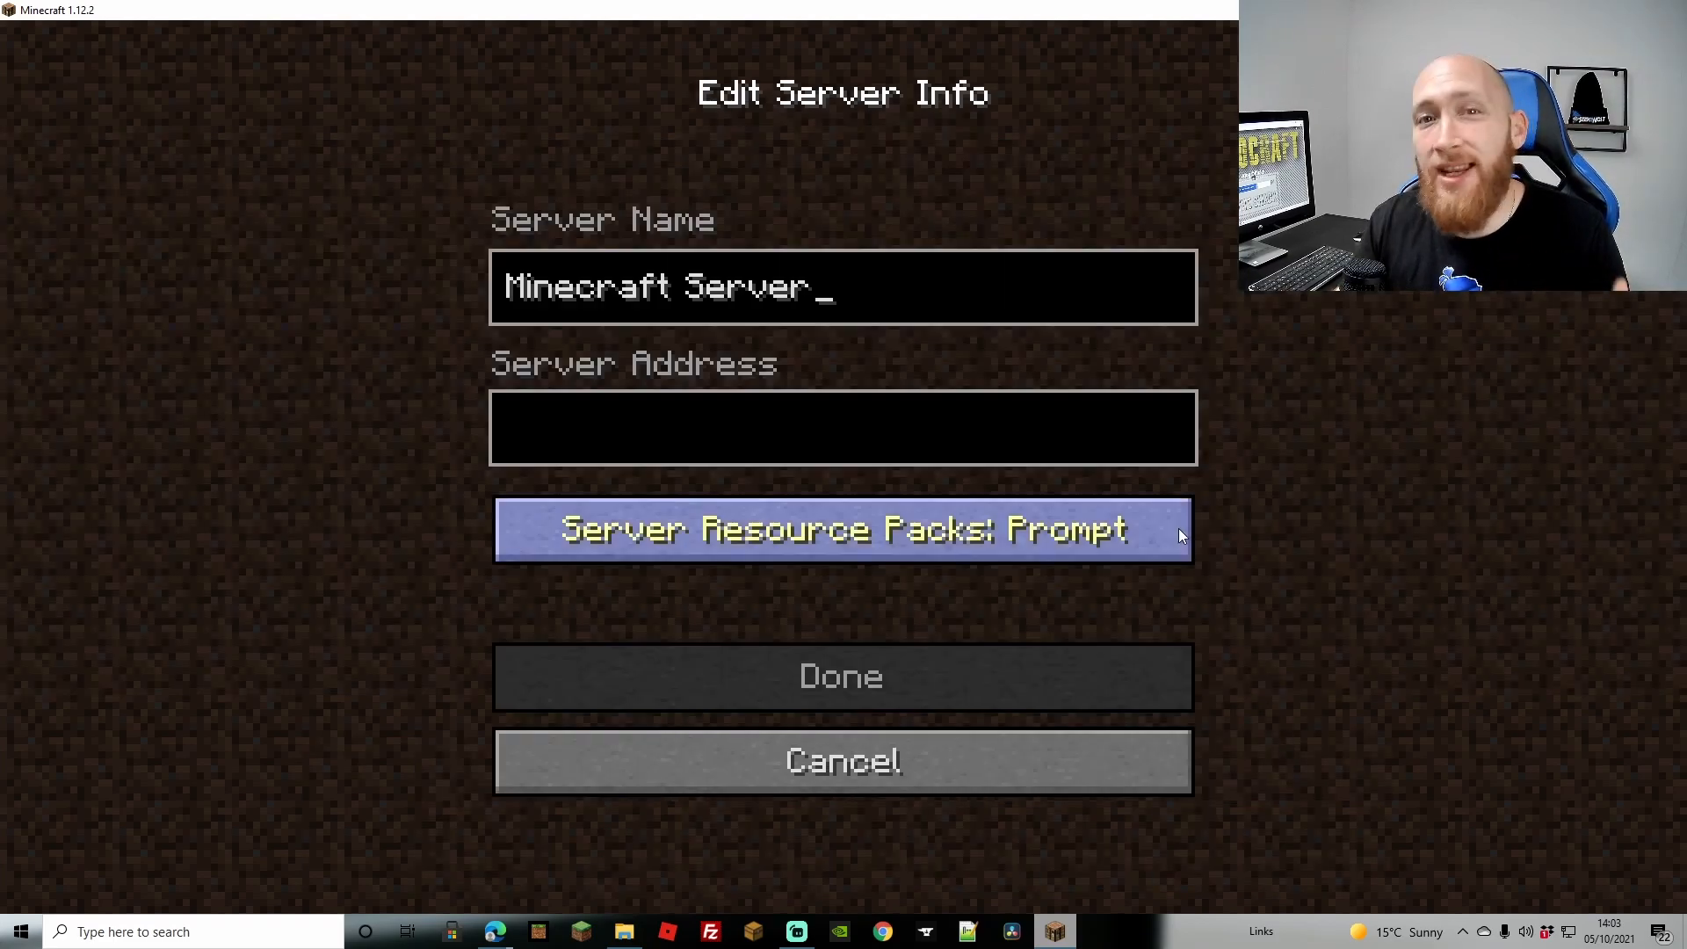
key("Tab")
type("195.201.82.99:25575")
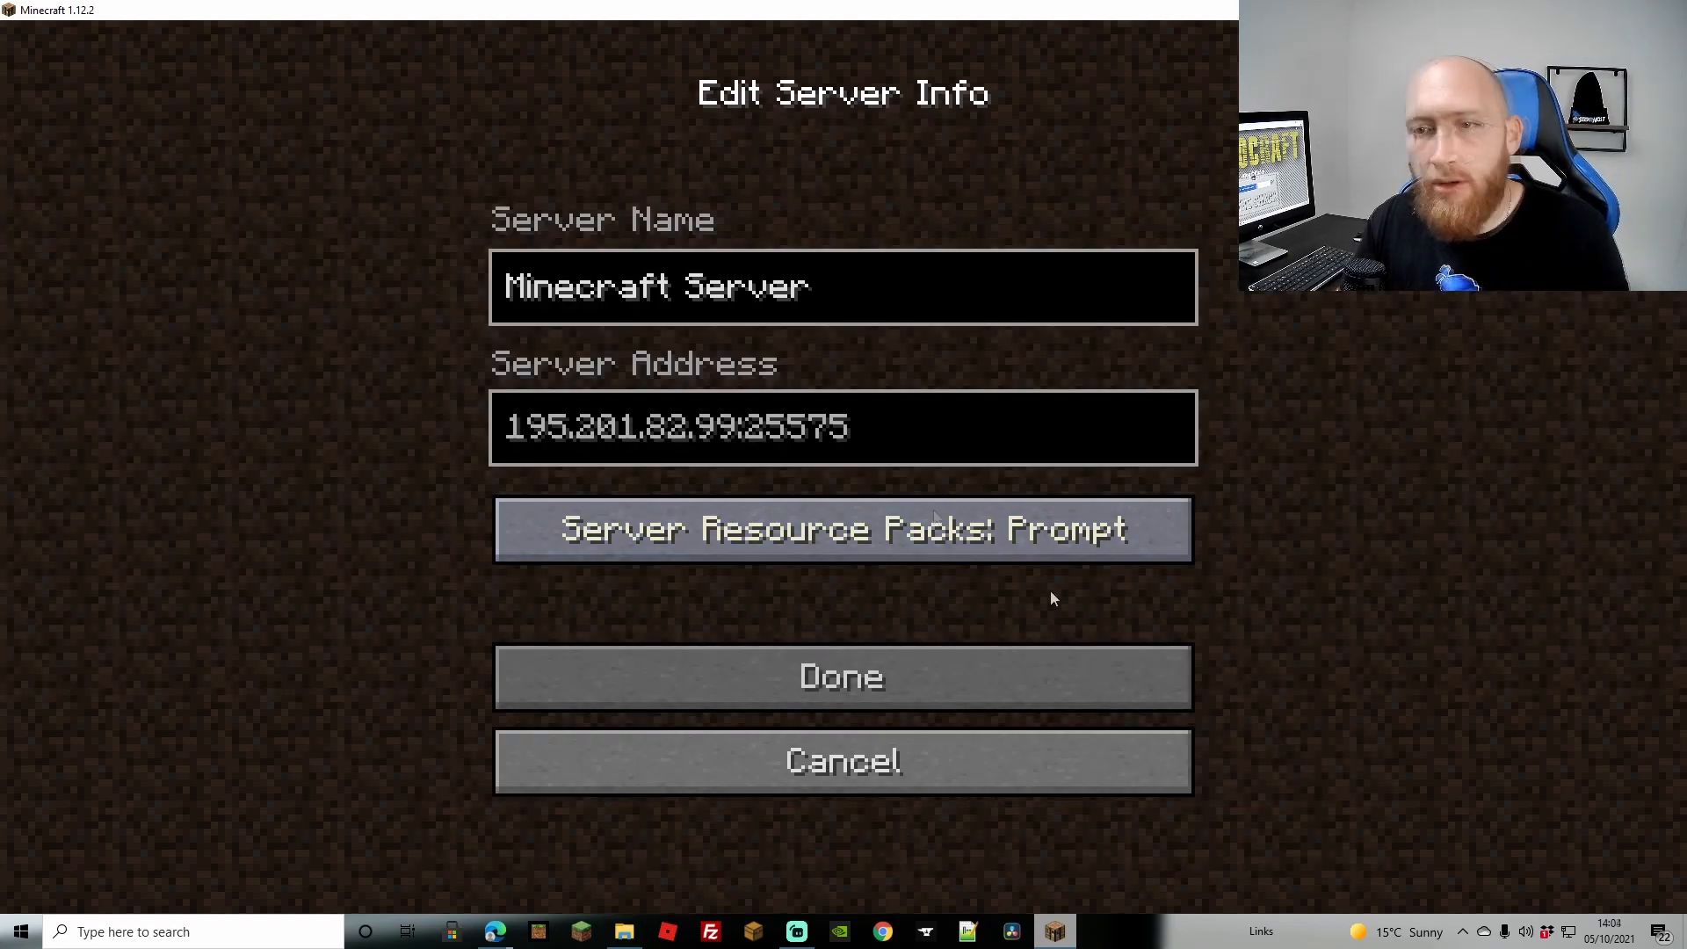
left_click(845, 677)
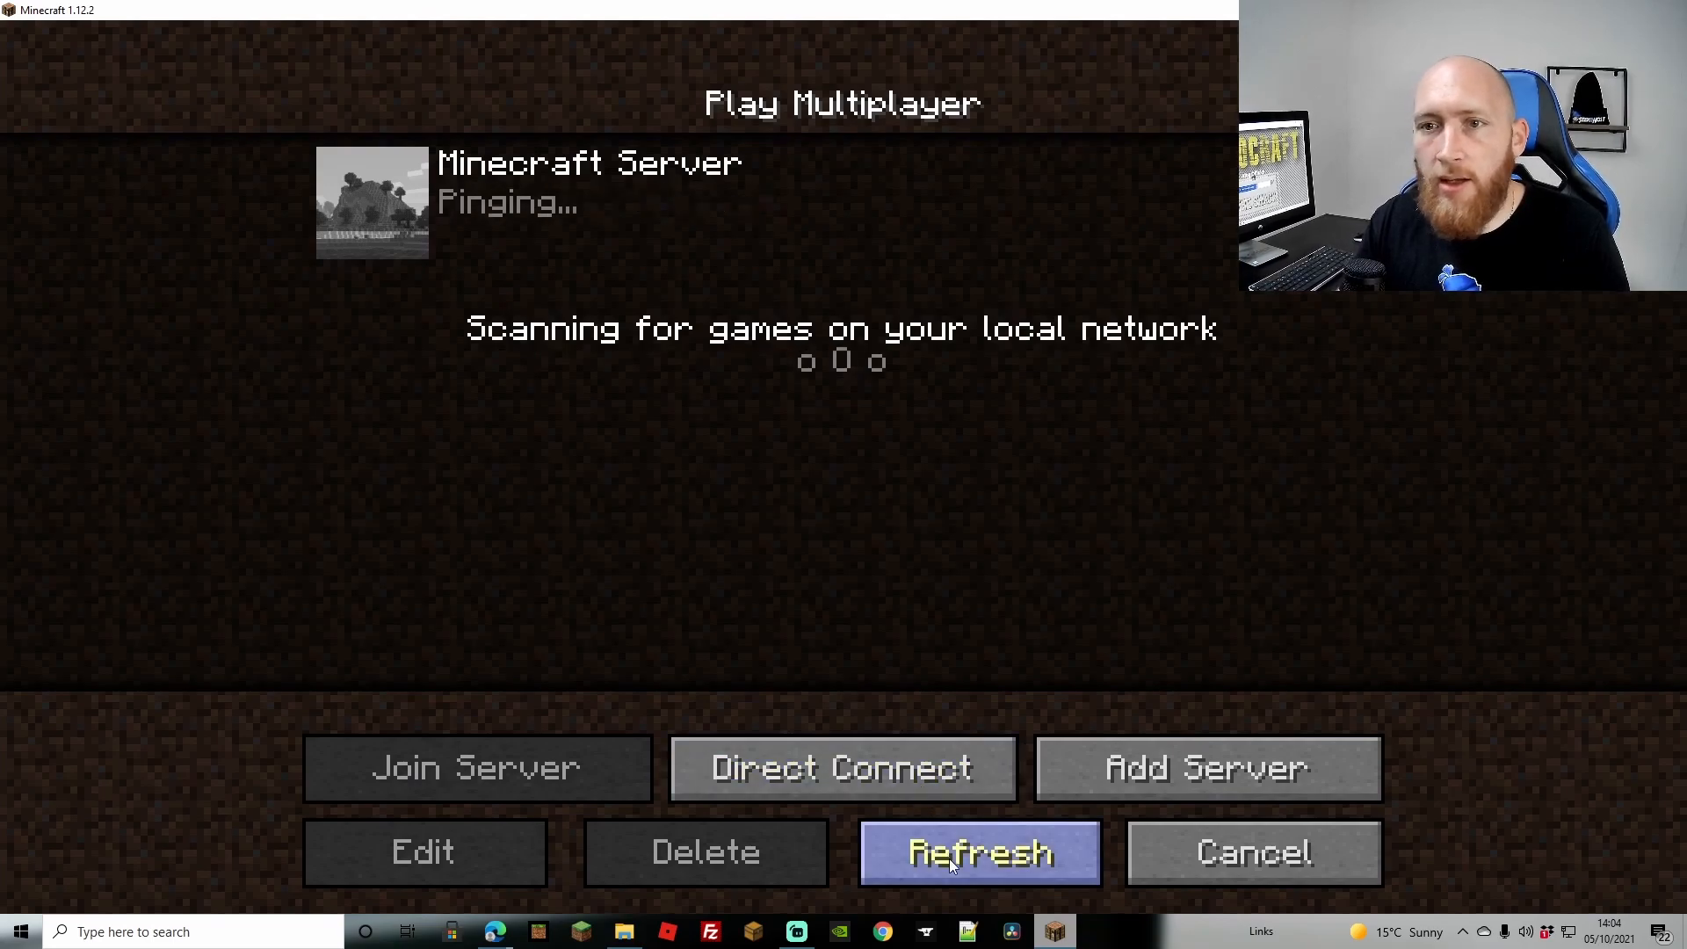
Join the newly added Minecraft Server and open the Techguns page of the player inventory.
left_click(373, 202)
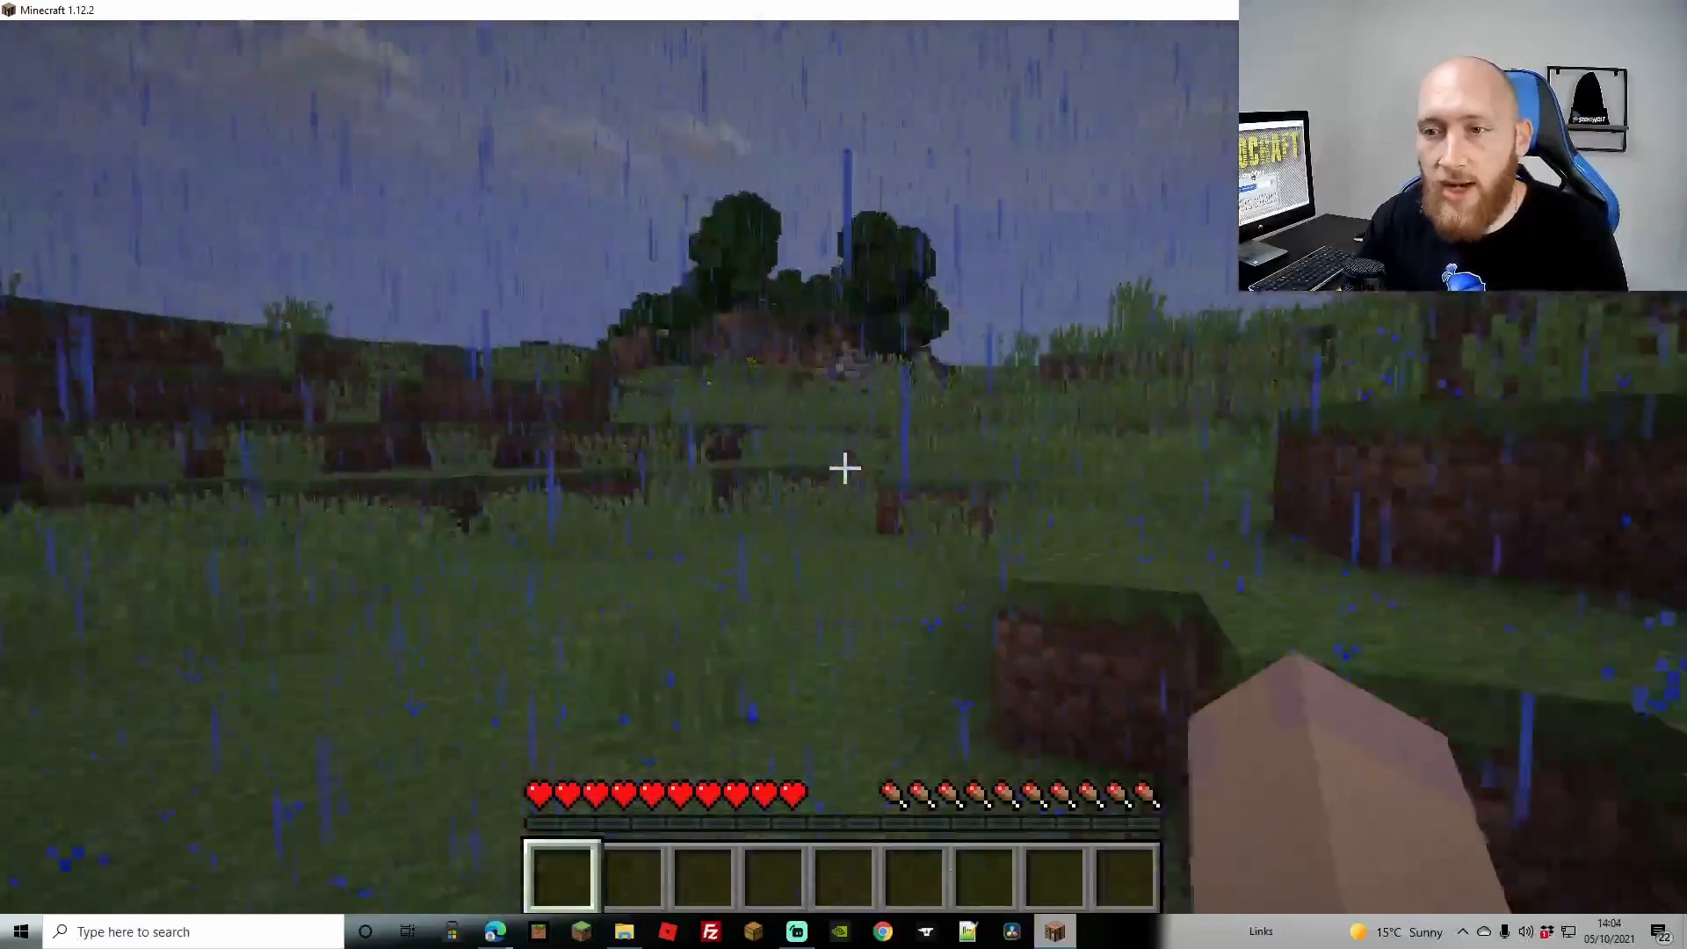
key("e")
left_click(697, 143)
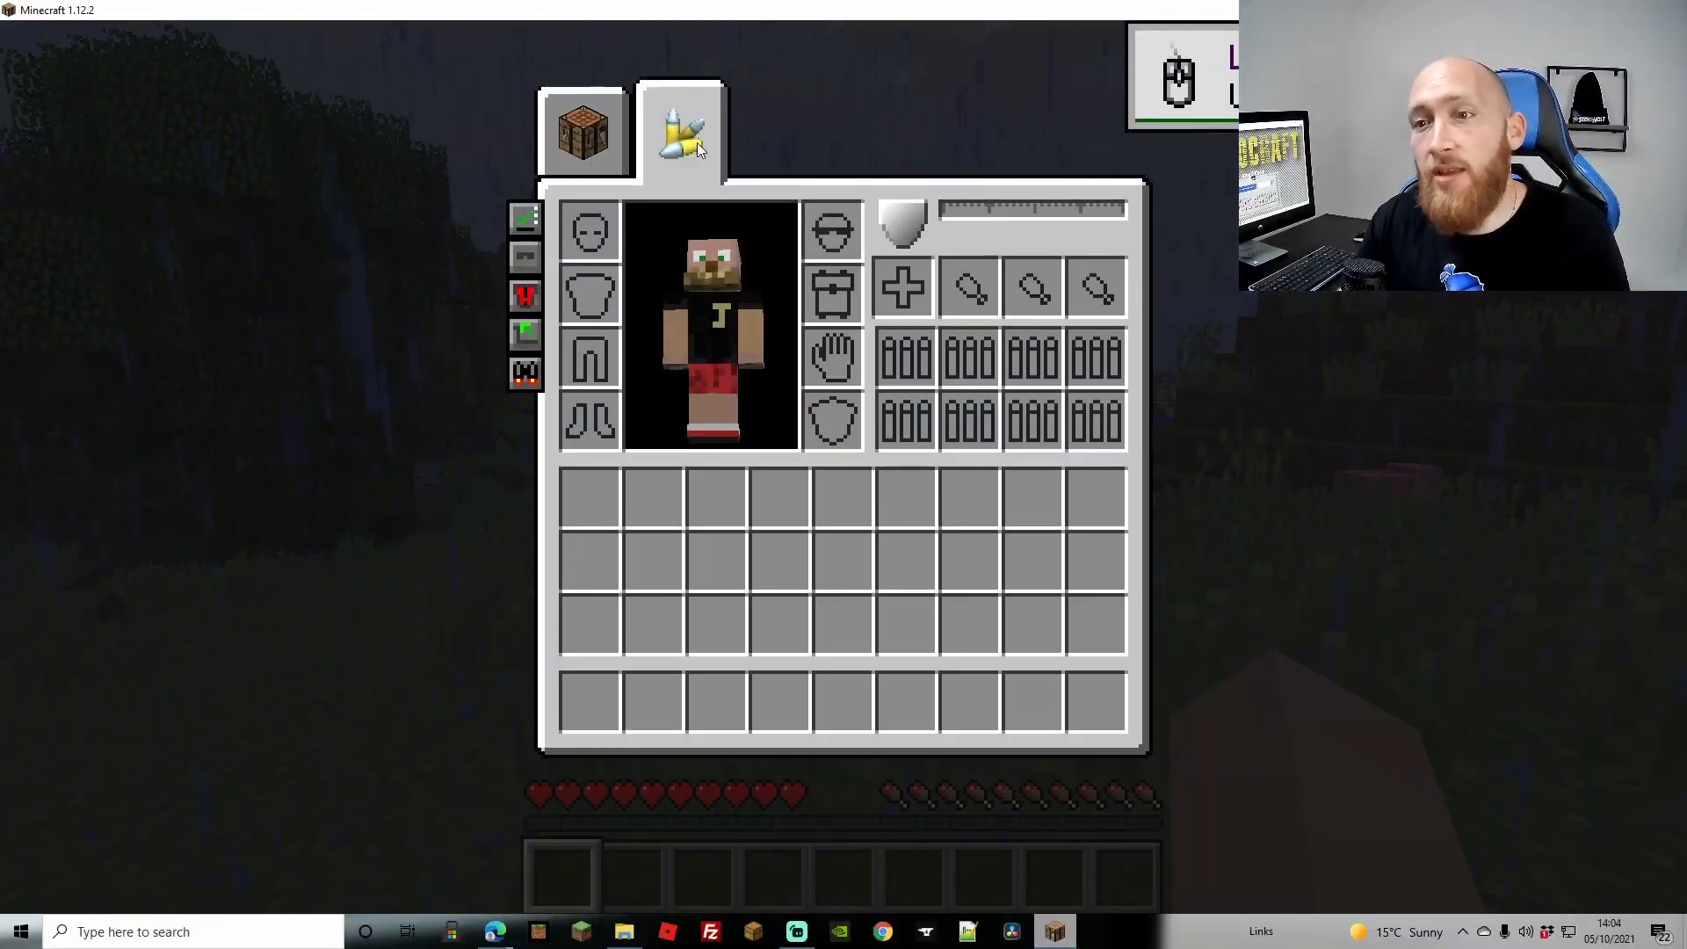
Look through the jdogofficial.com home page in the browser for its services, tutorials, help desk and recent posts.
scroll(1636, 431, "down", 2)
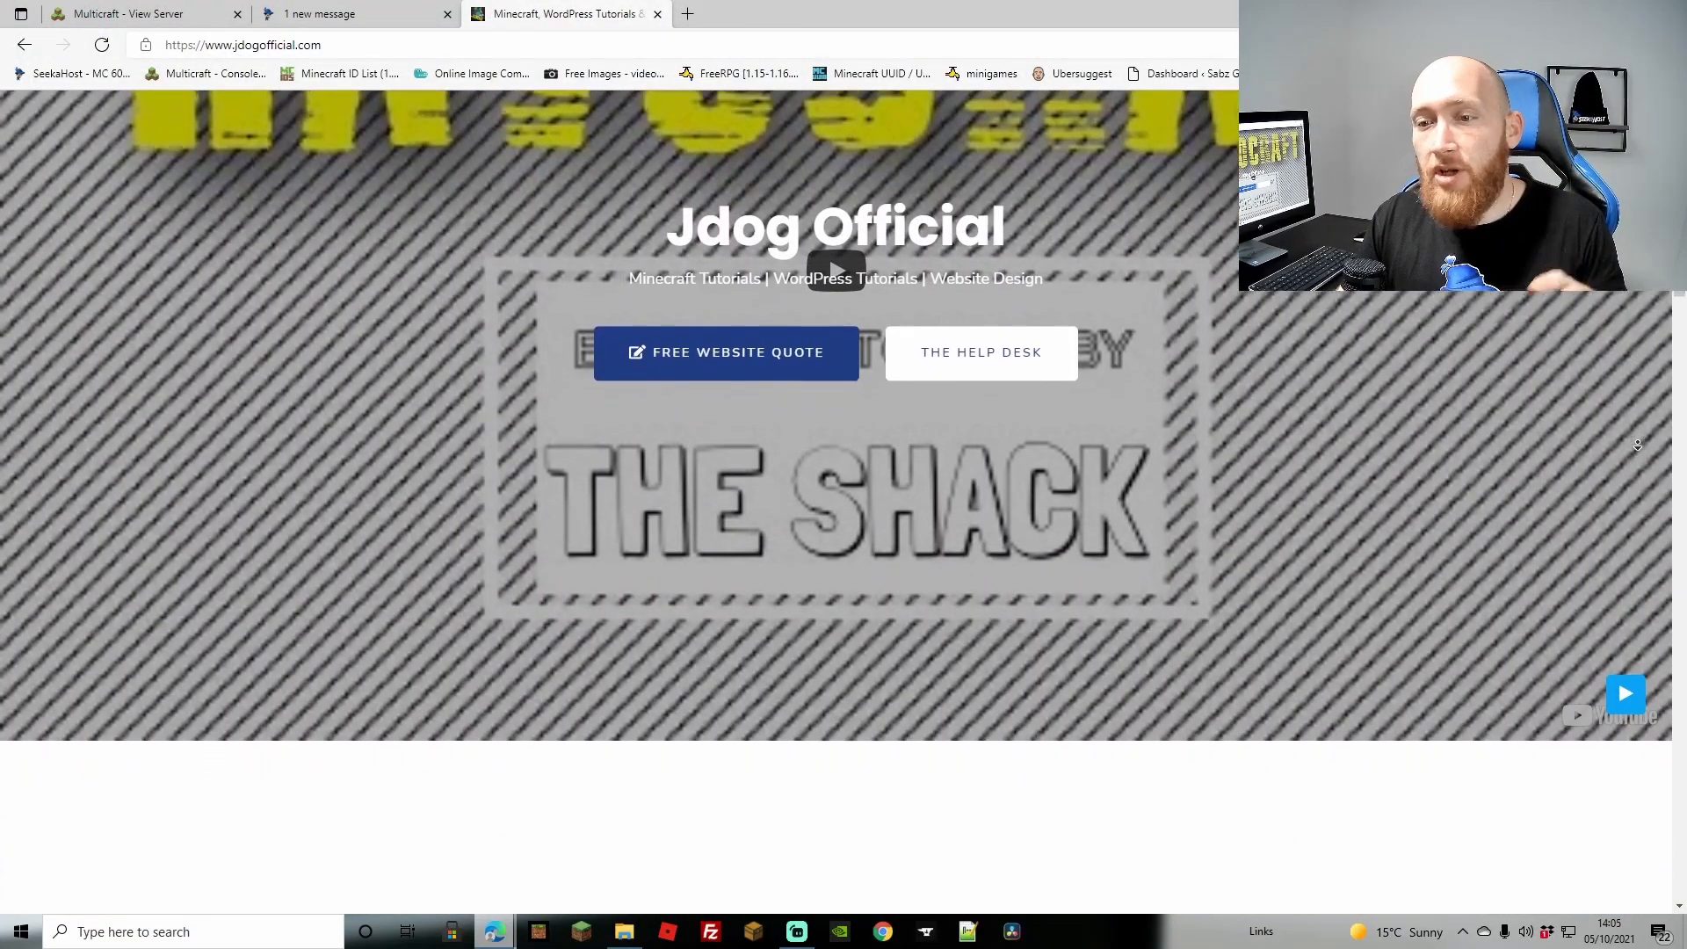
scroll(1638, 446, "down", 3)
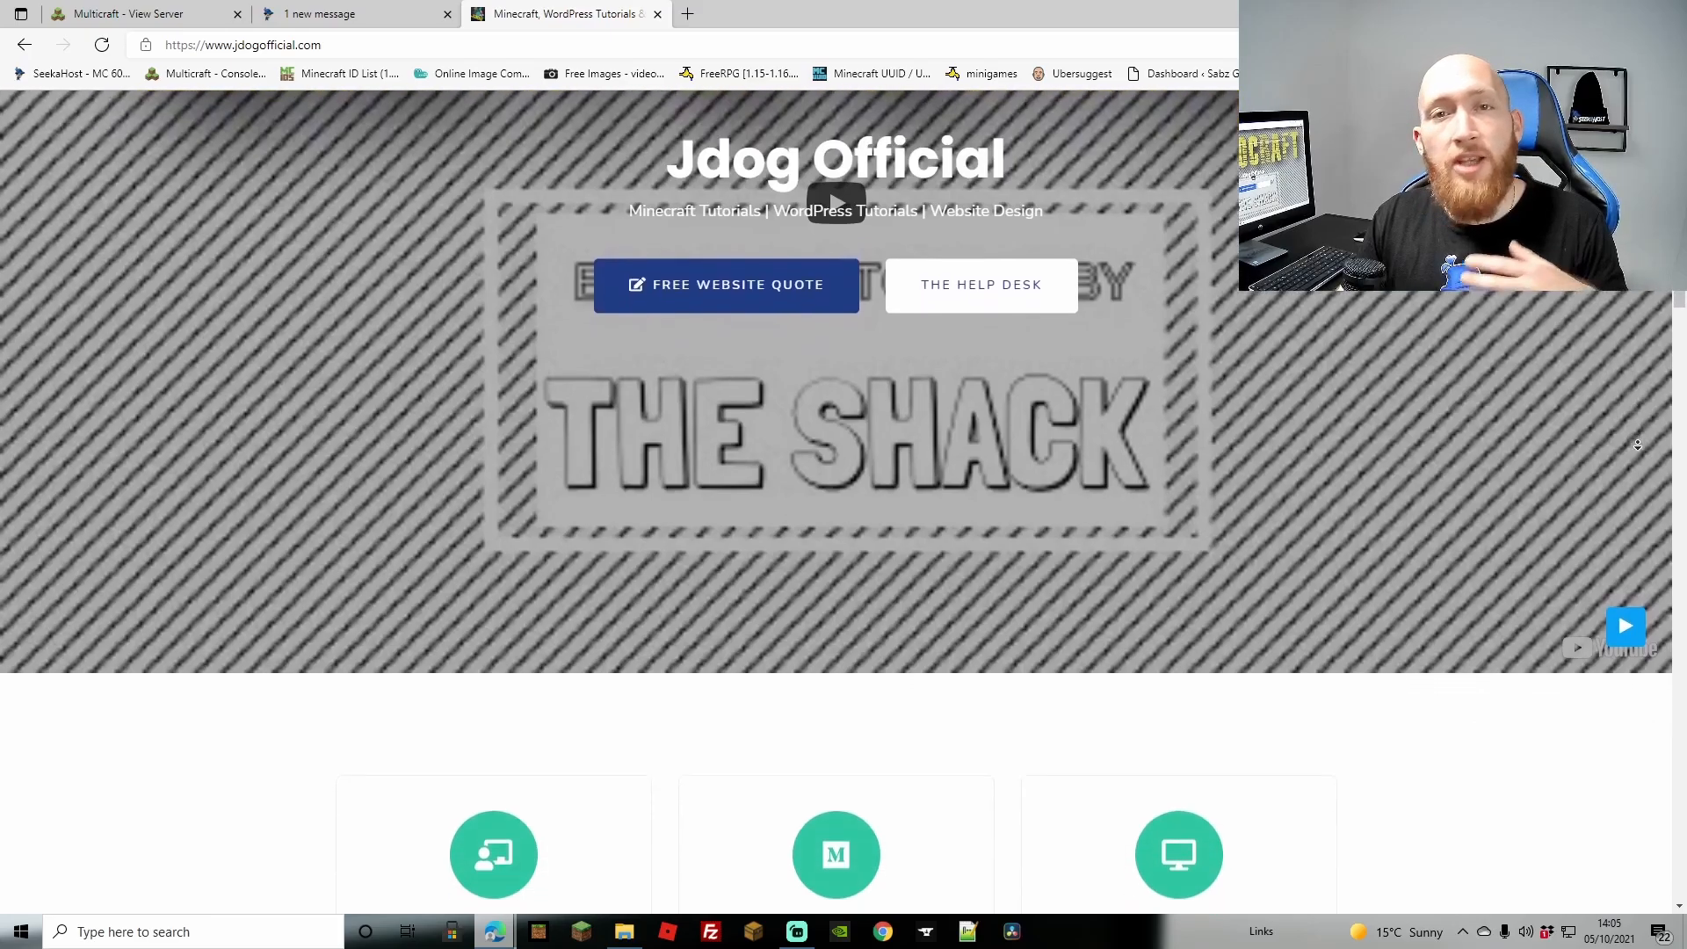
scroll(1637, 445, "down", 3)
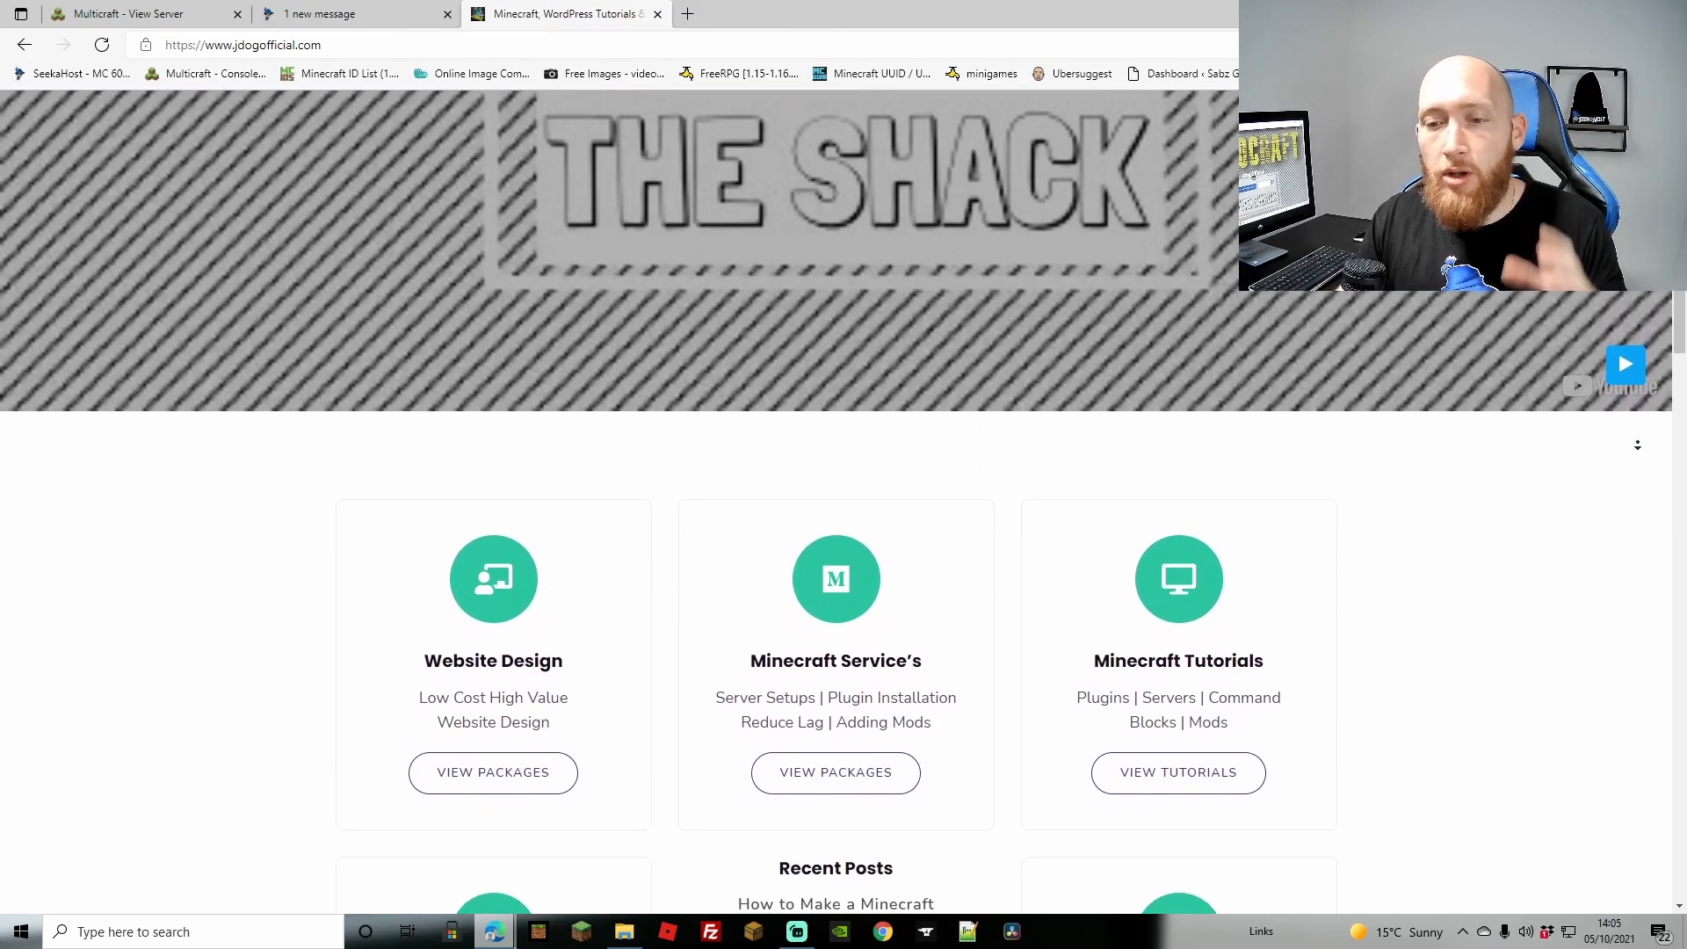
scroll(1637, 446, "down", 3)
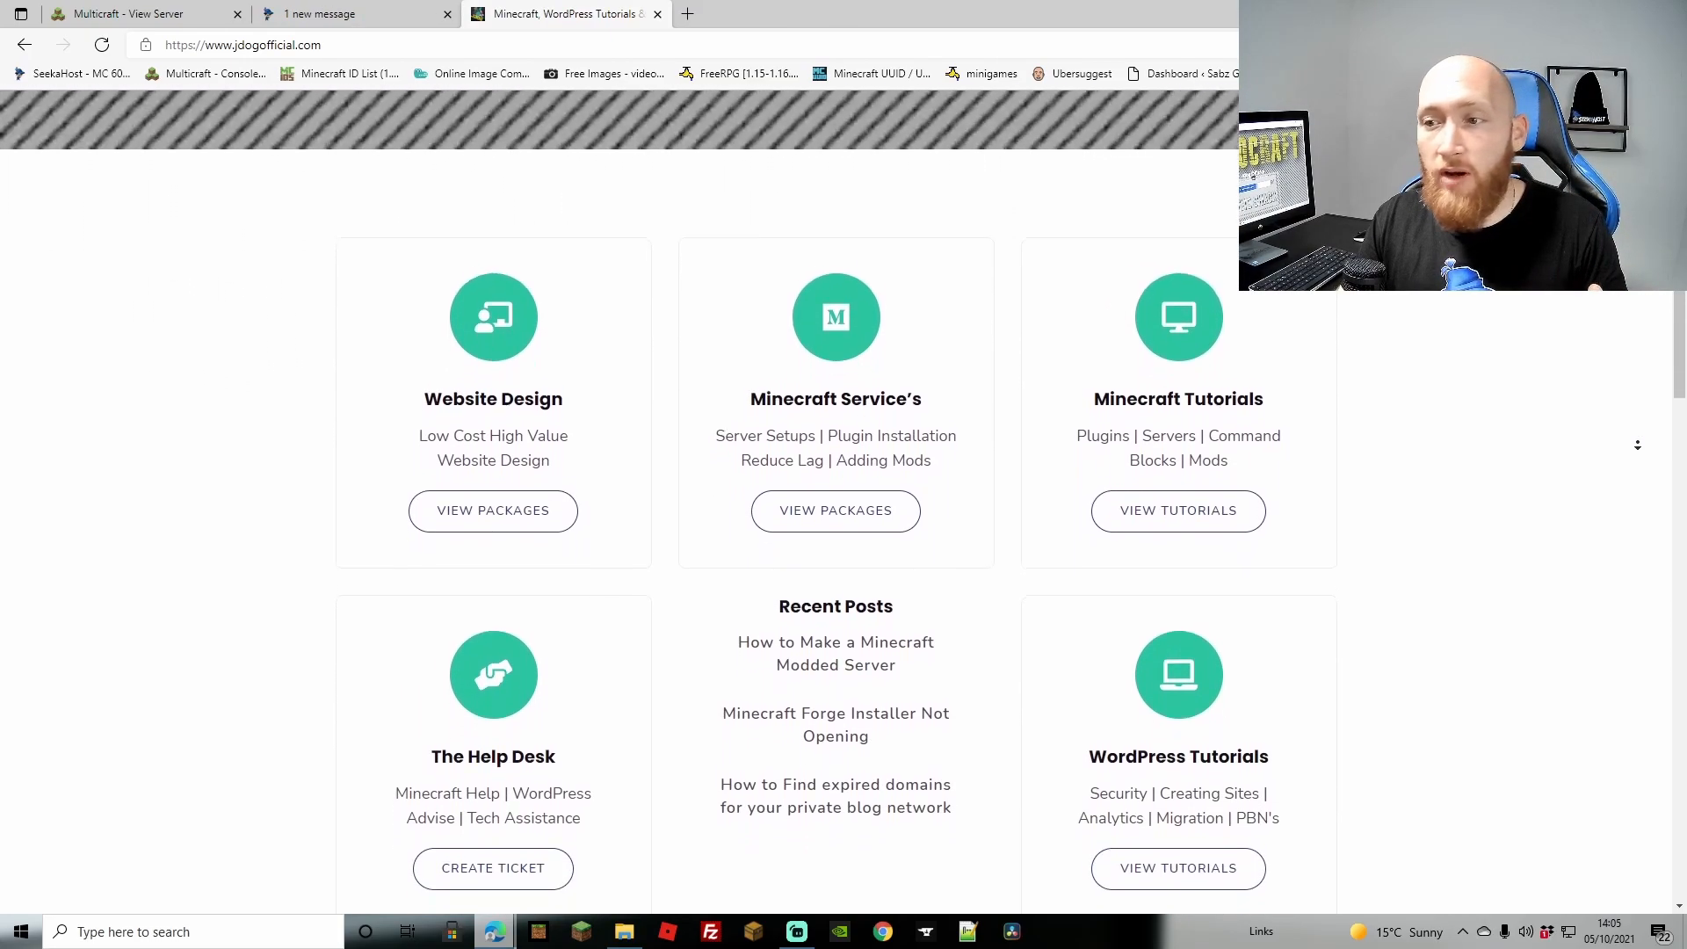
scroll(1637, 445, "down", 3)
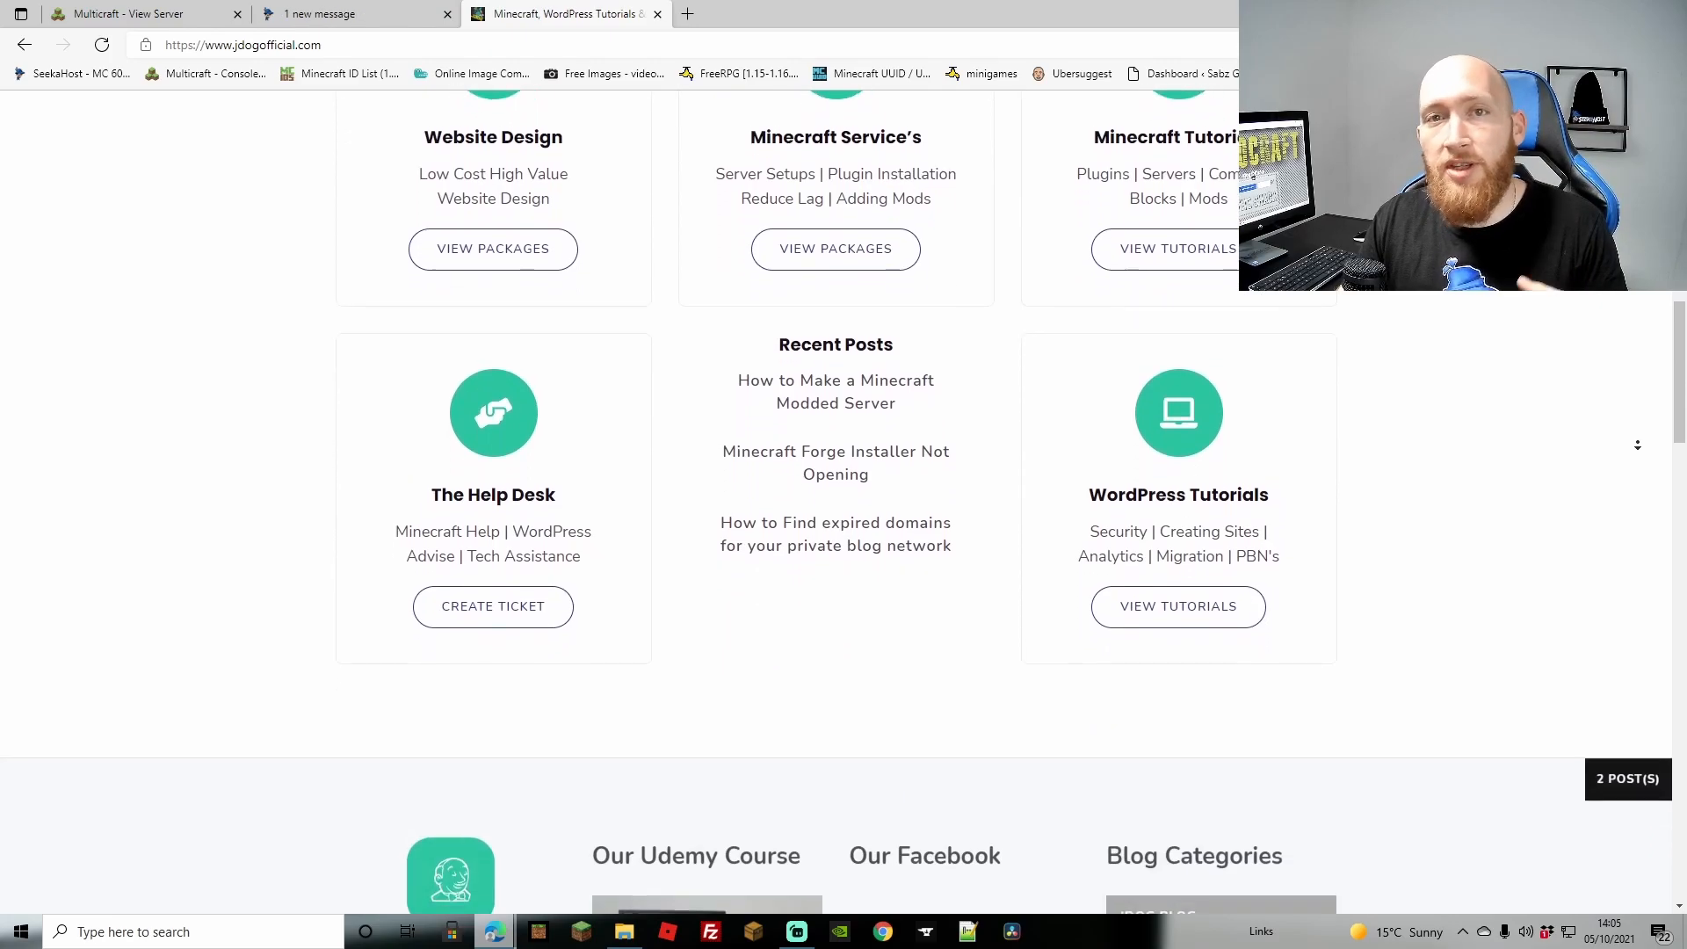
Read through the HavoCraft Minecraft Server page and open the site's Minecraft forum to view its topics.
scroll(1637, 445, "down", 2)
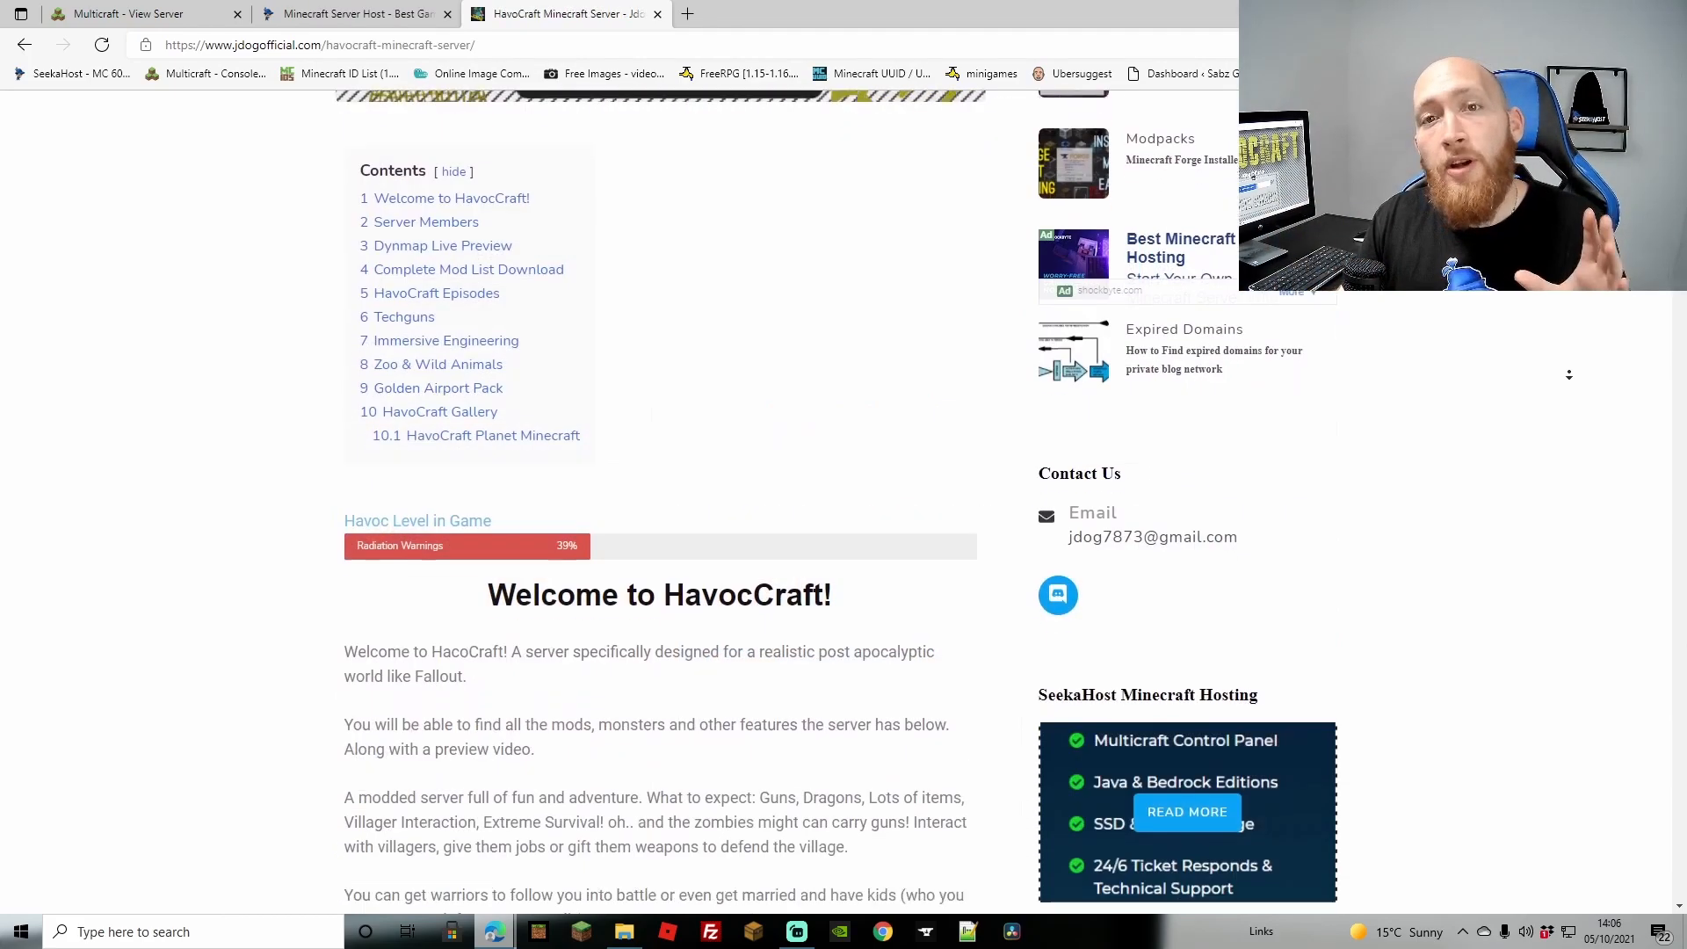
scroll(1569, 375, "down", 4)
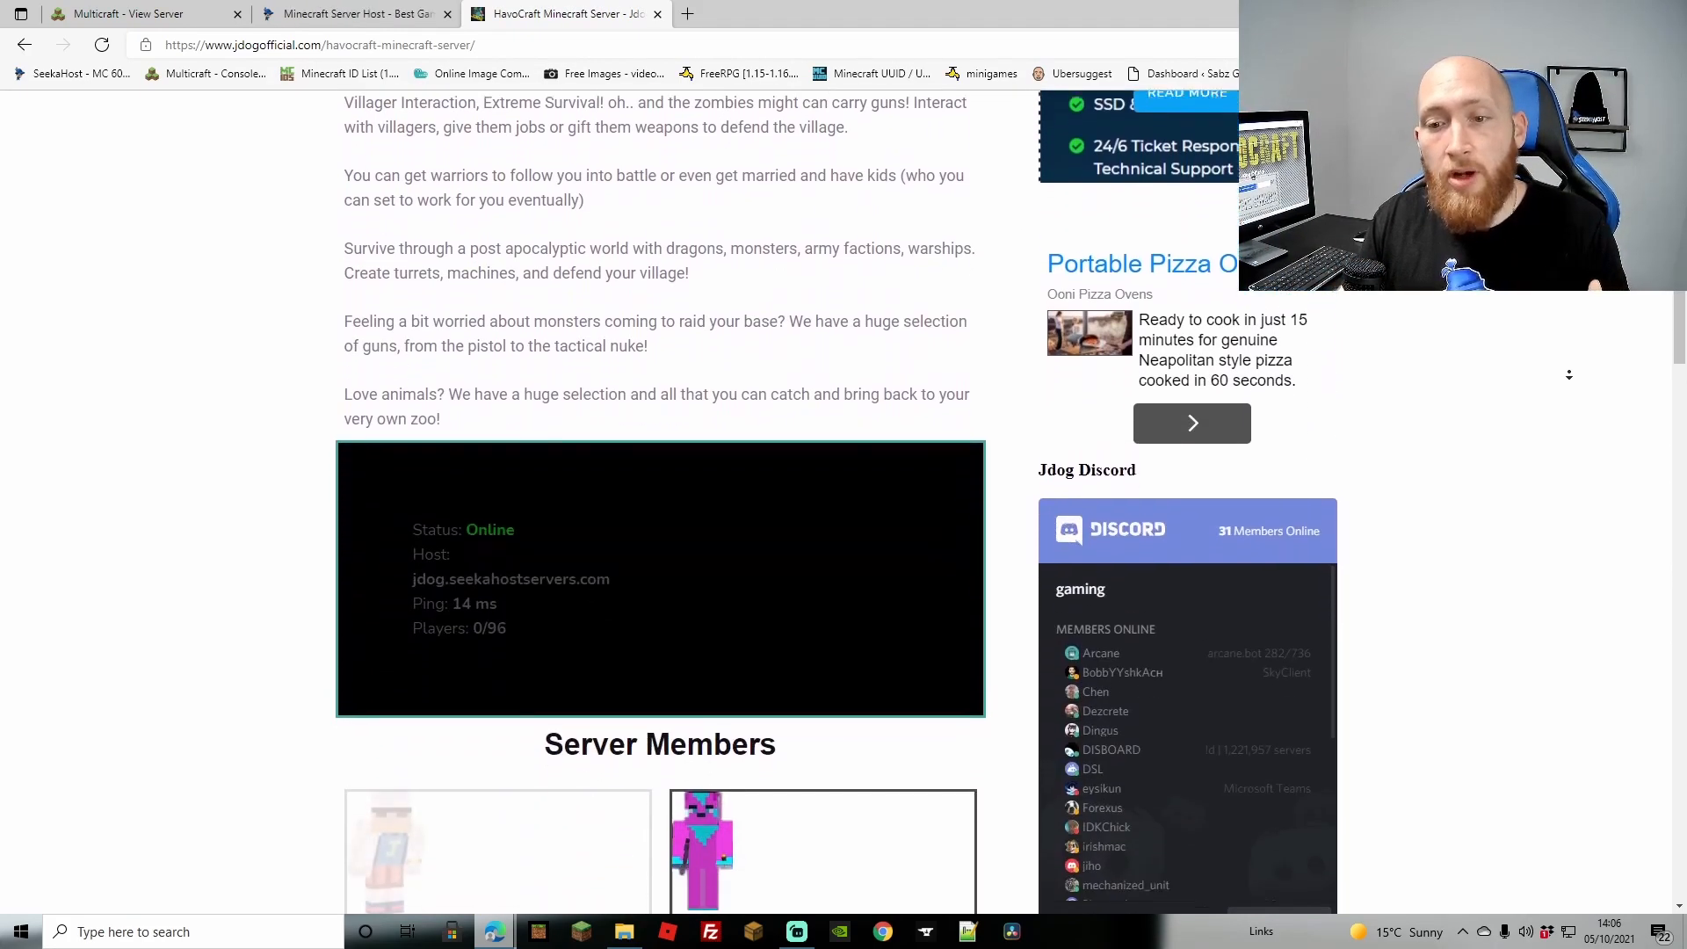
scroll(1570, 375, "down", 6)
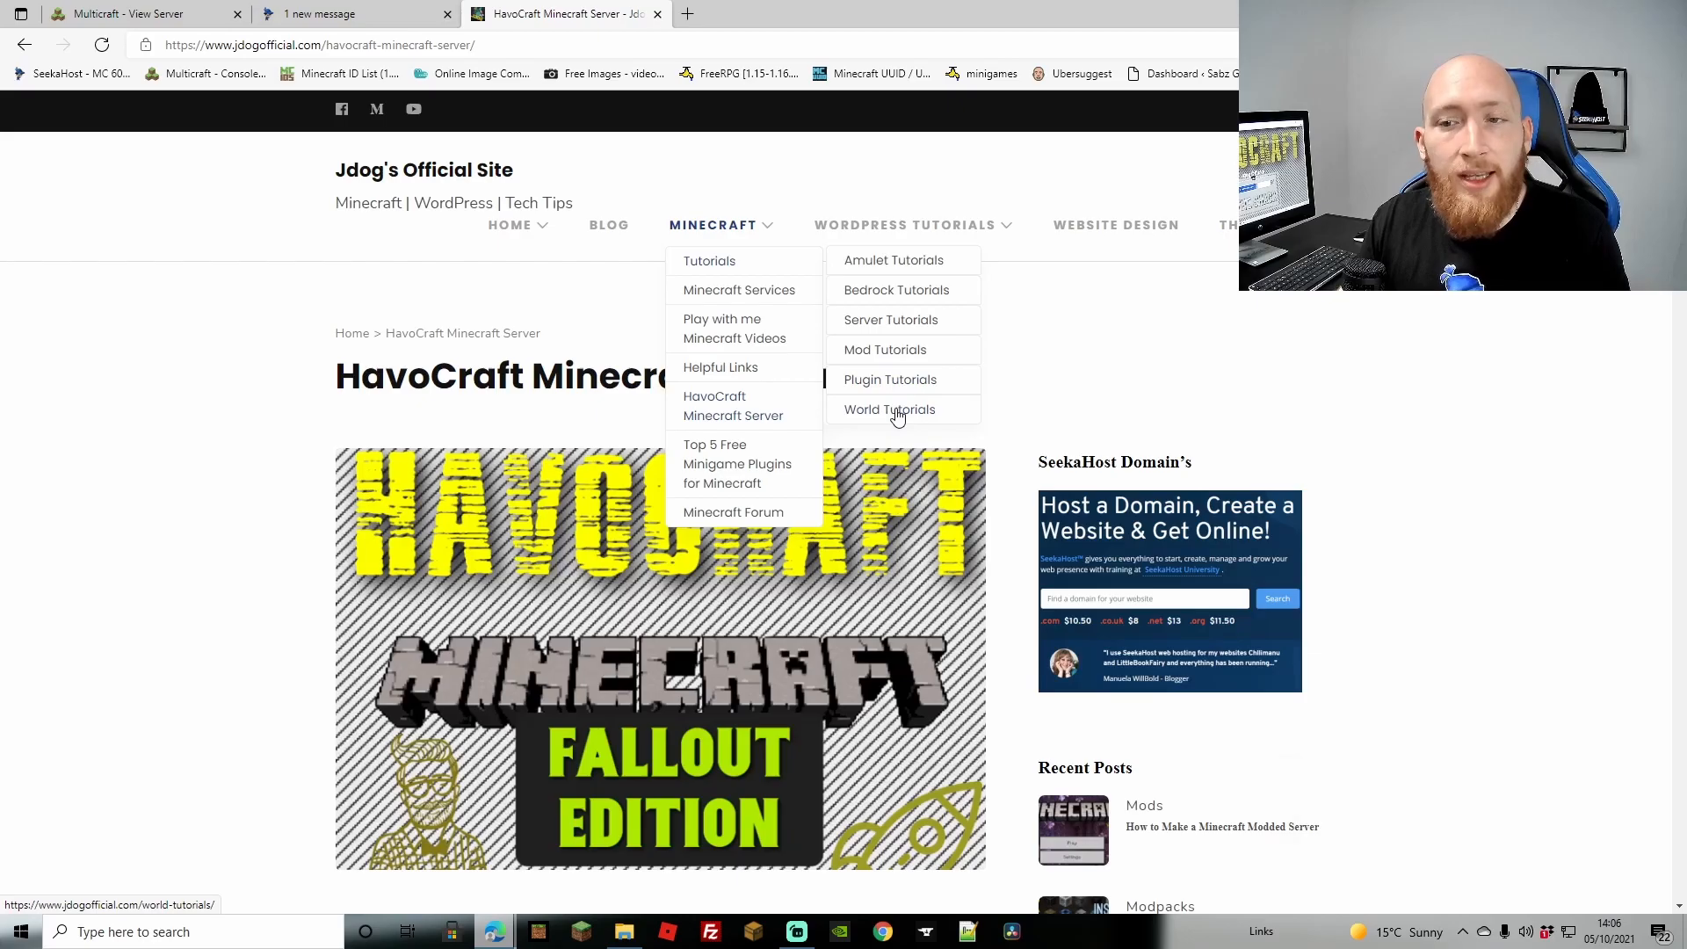
left_click(733, 512)
scroll(1608, 496, "down", 2)
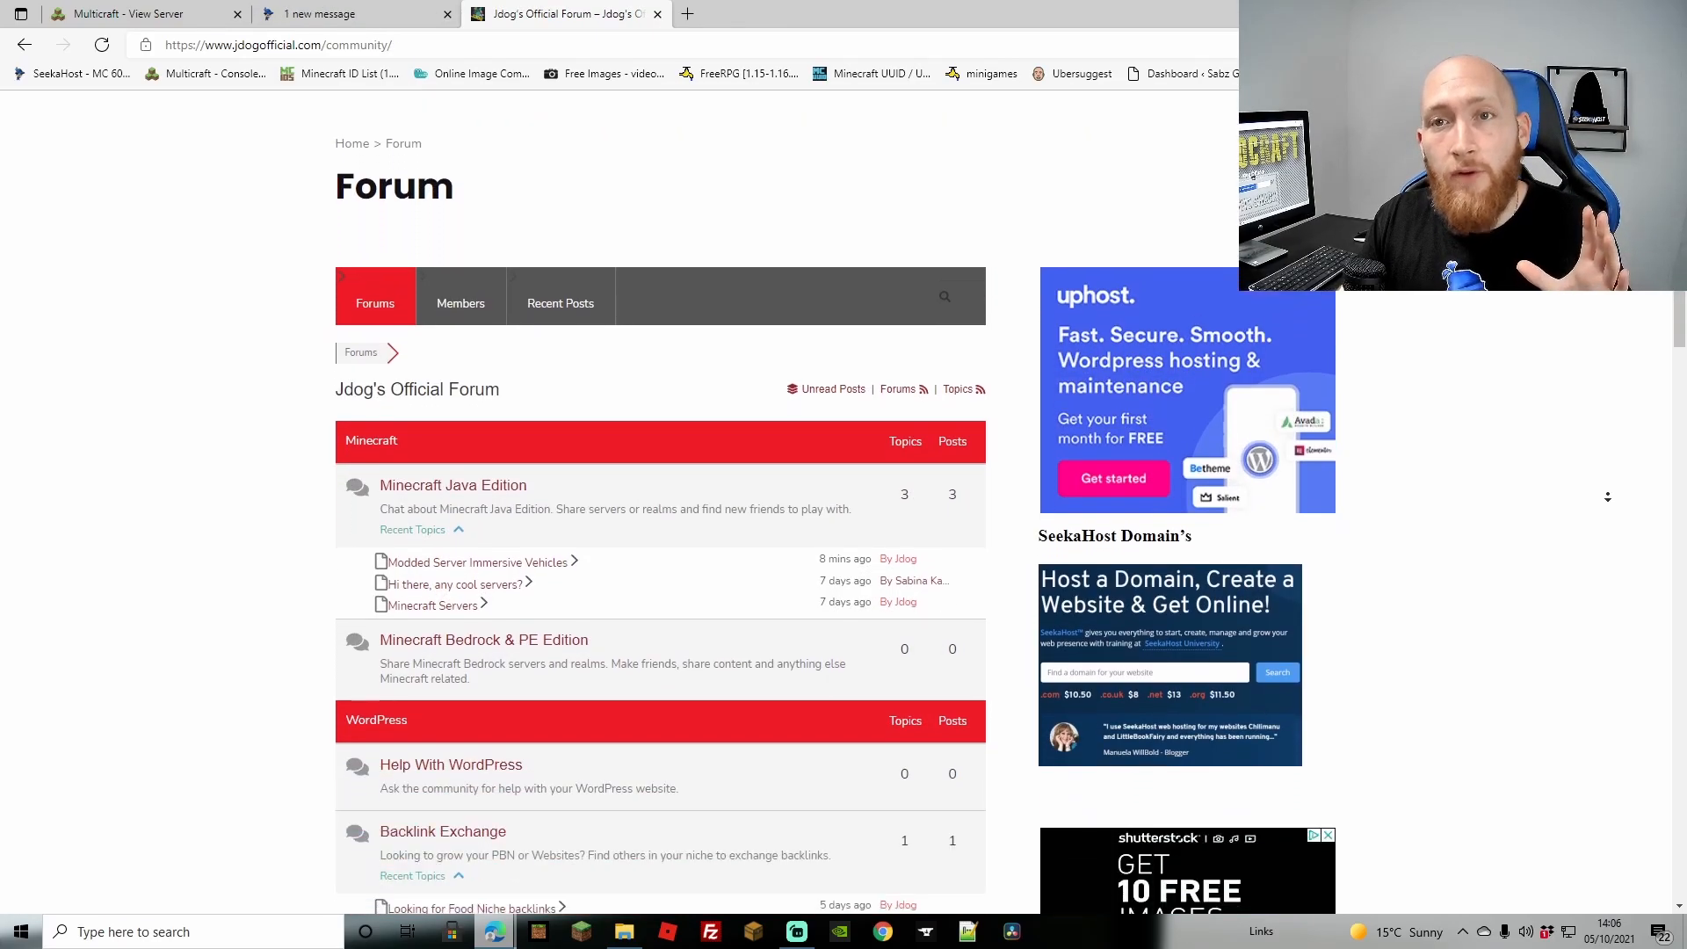